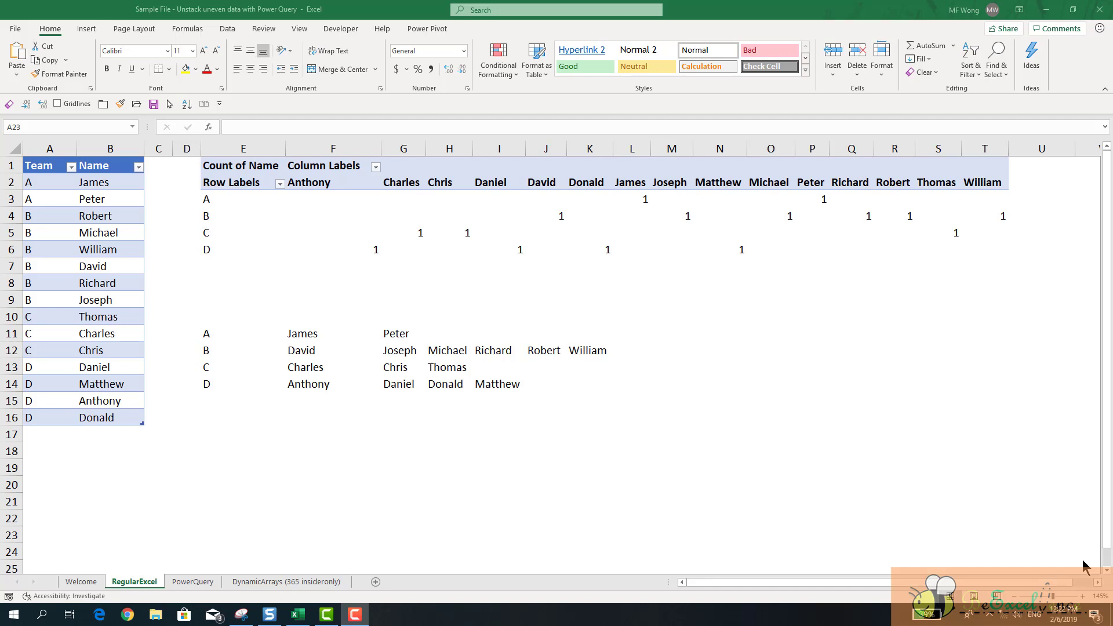
On the PowerQuery sheet, set Robert's and Michael's team to A in A4 and A5
left_click(193, 582)
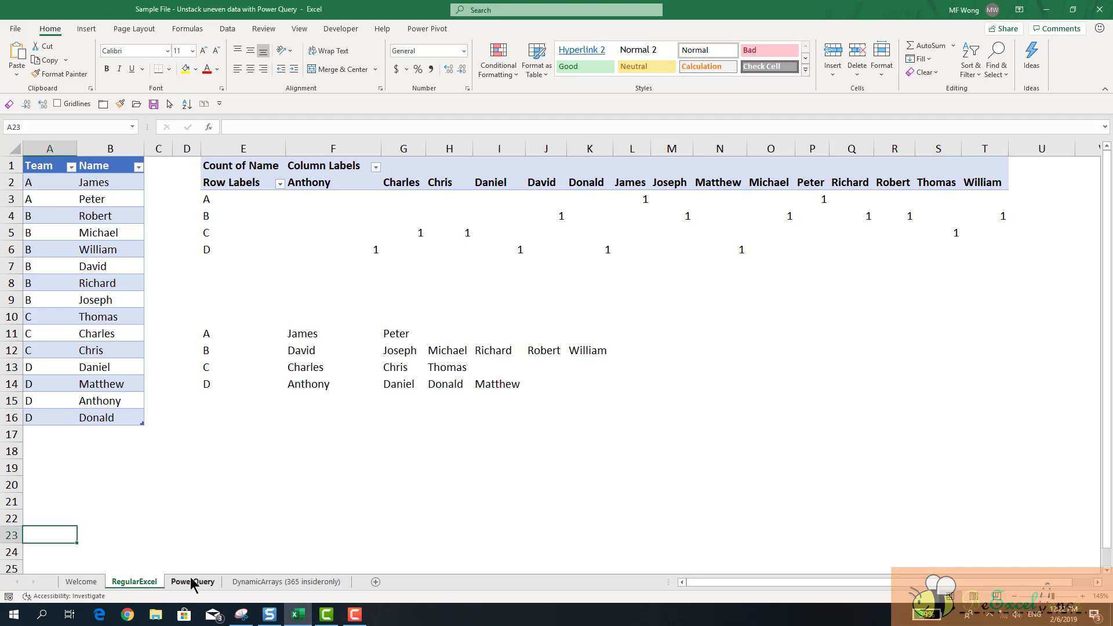
left_click(193, 582)
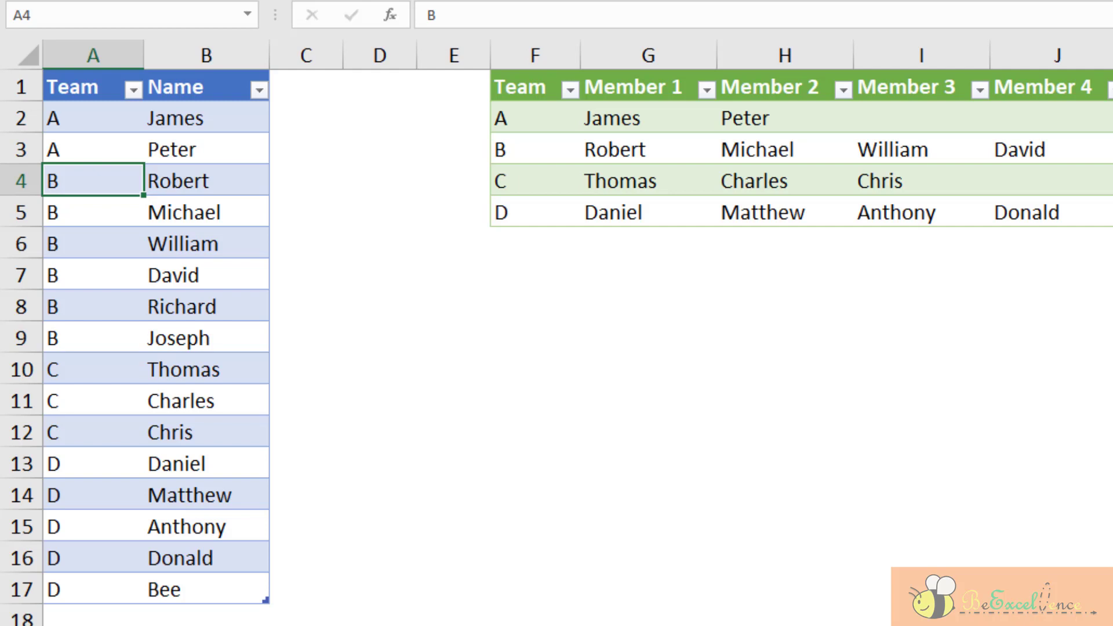
type("A")
key("Return")
type("A")
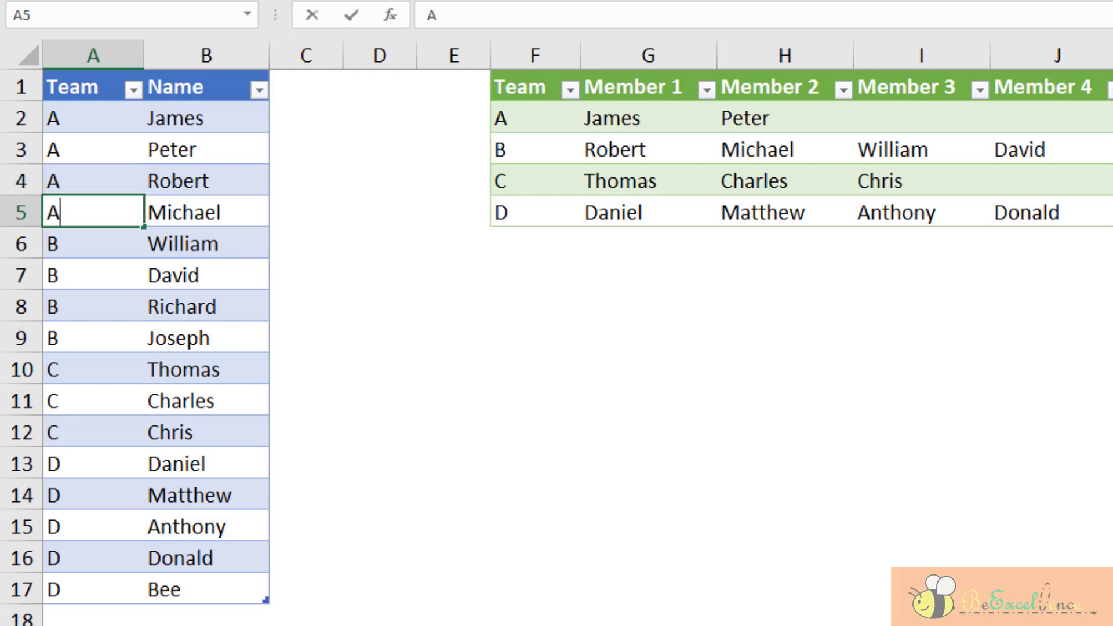
key("Return")
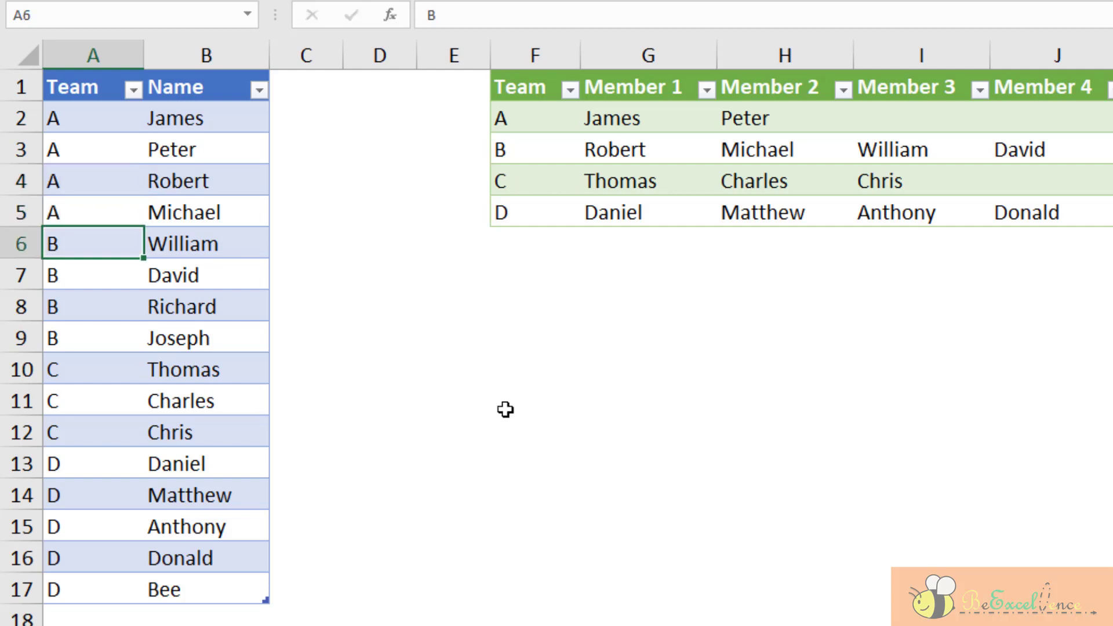
Refresh the Member table so team A lists James, Peter, Robert and Michael
left_click(606, 184)
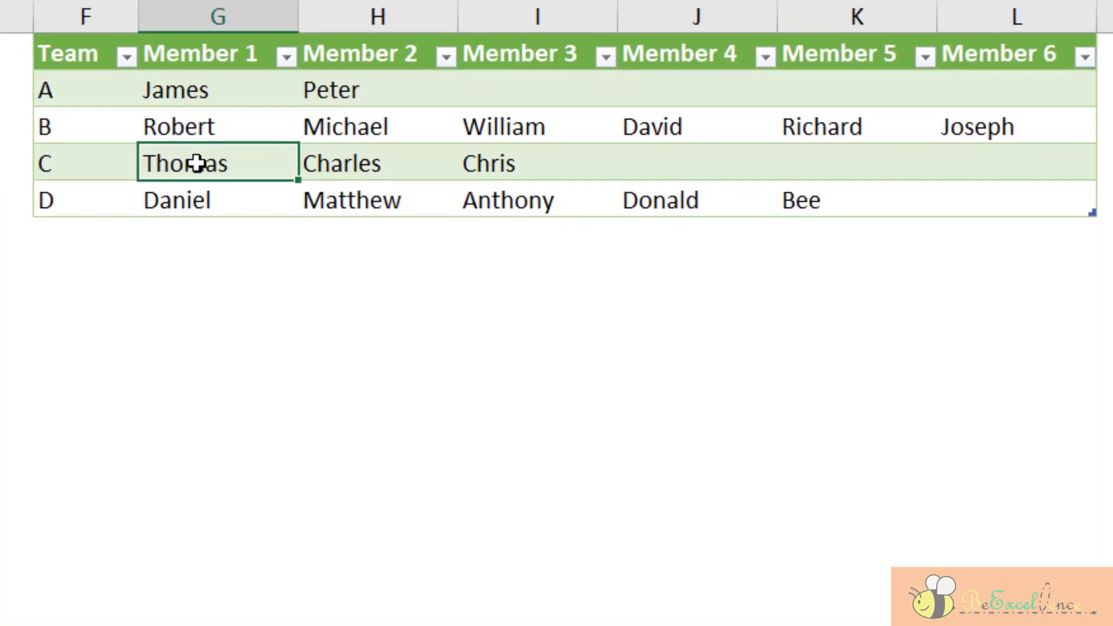
right_click(198, 167)
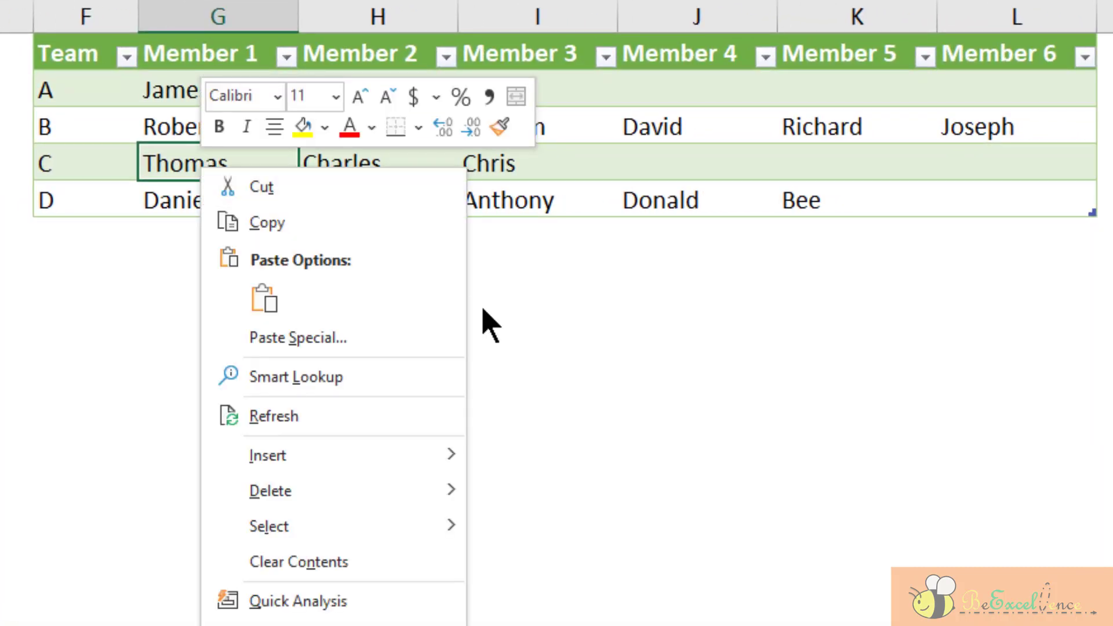
left_click(372, 415)
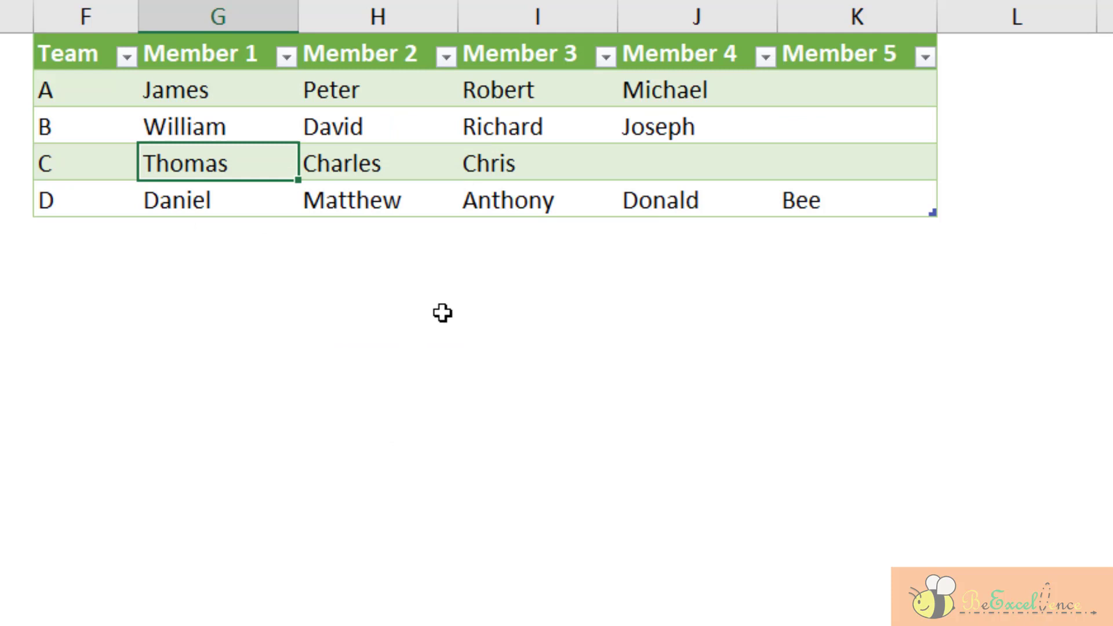
left_click(666, 86)
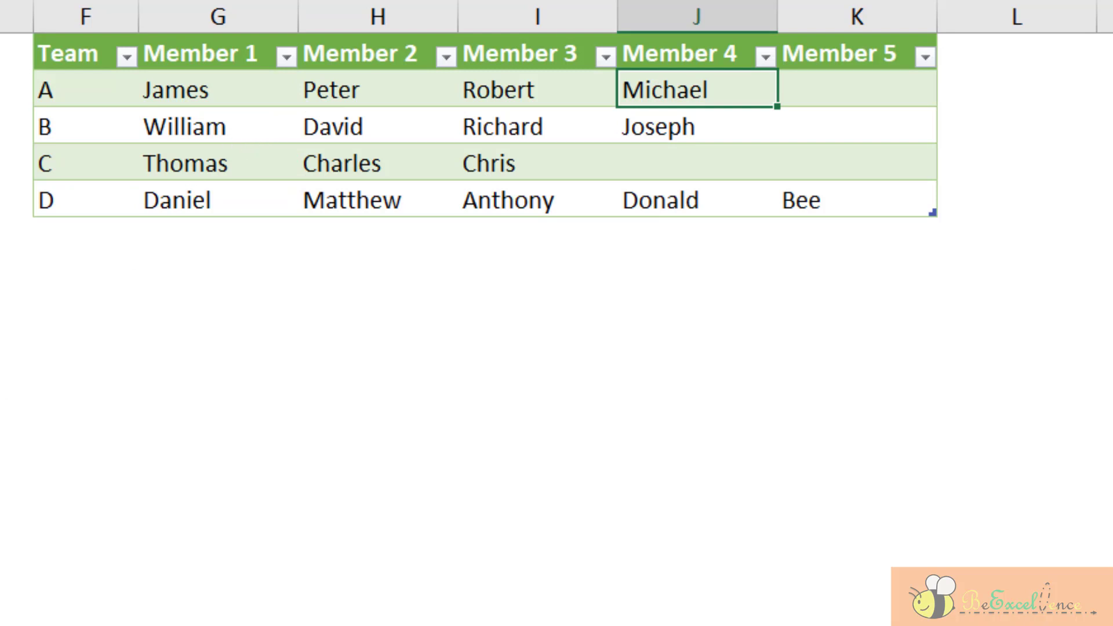
Add two team E rows in A18:A19 with the names Peter and Ann
type("E")
key("Return")
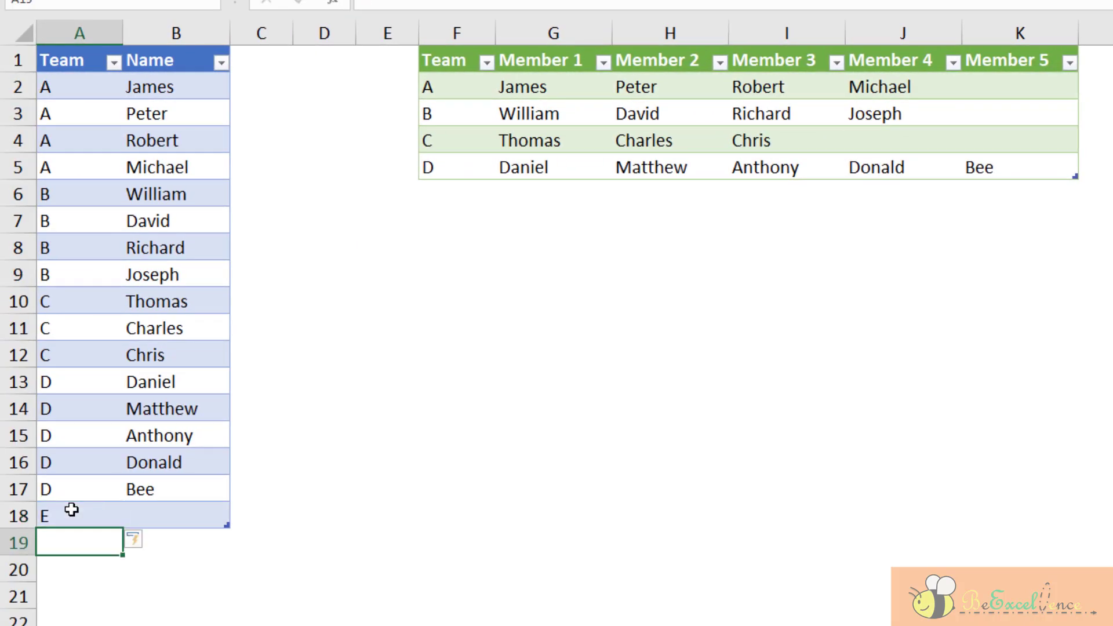
type("E")
key("Return")
key("Up")
key("Right")
key("Up")
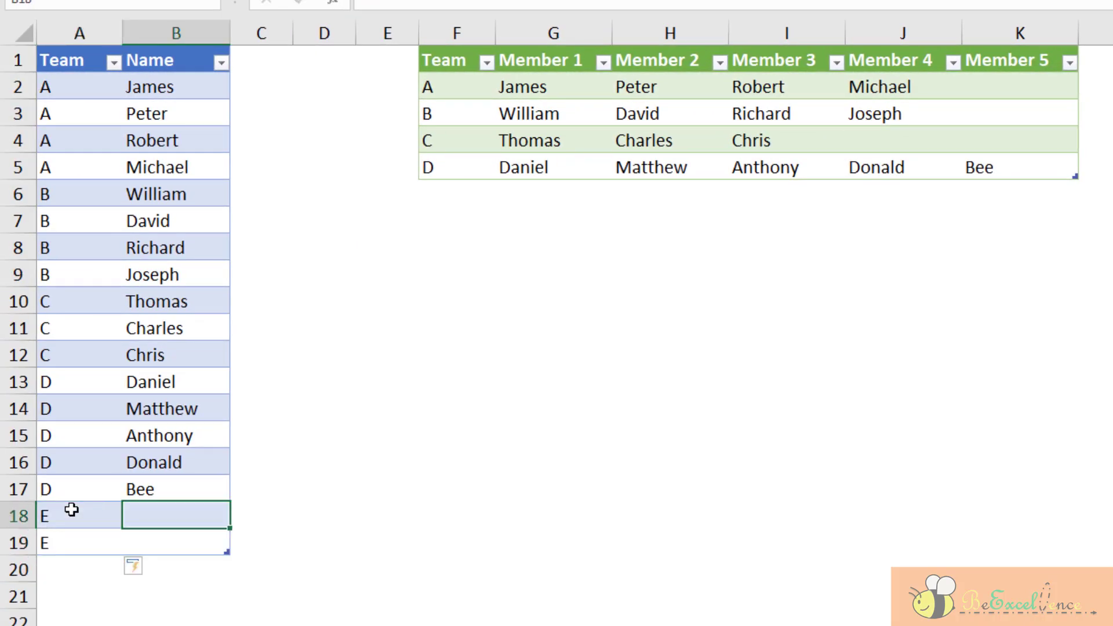
type("Peter")
key("Return")
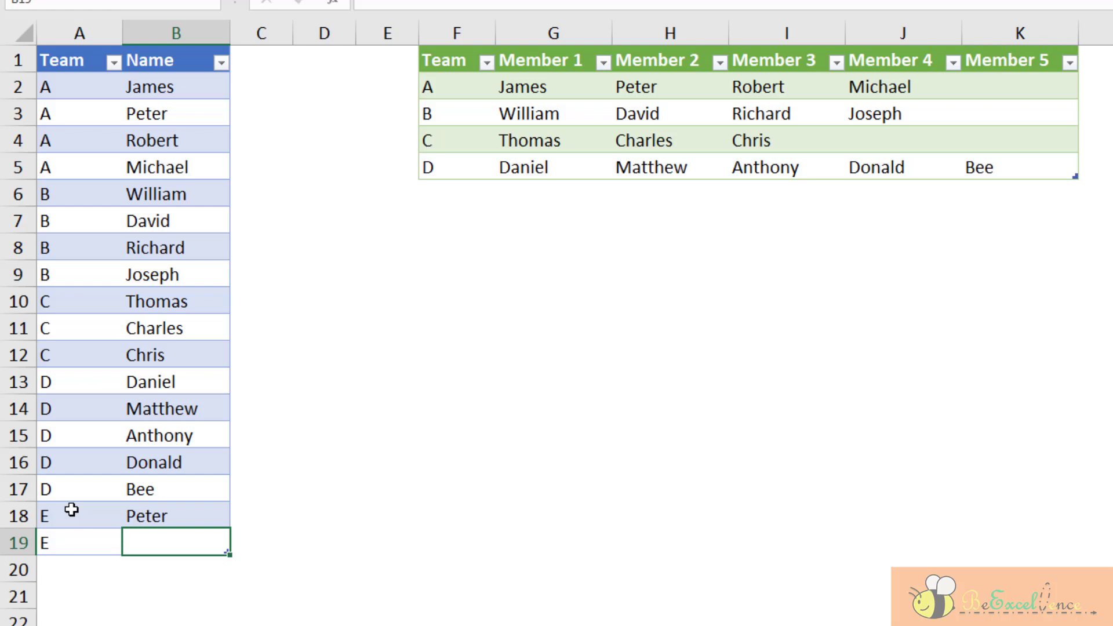
type("Ann")
key("Return")
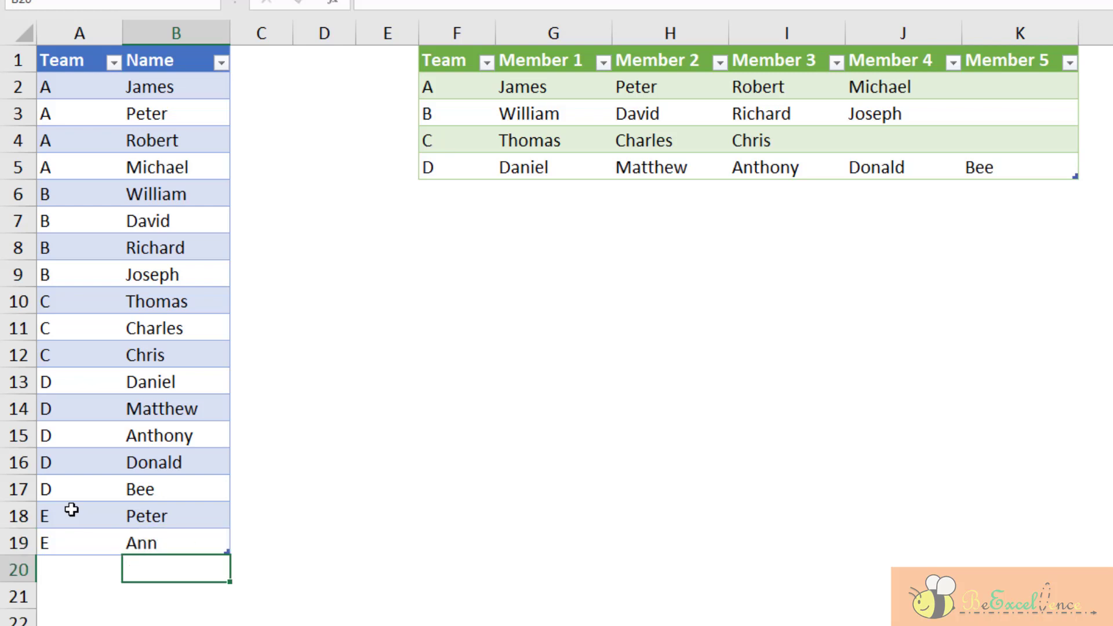
Refresh the Member table and highlight the new E row with Peter and Ann
right_click(672, 117)
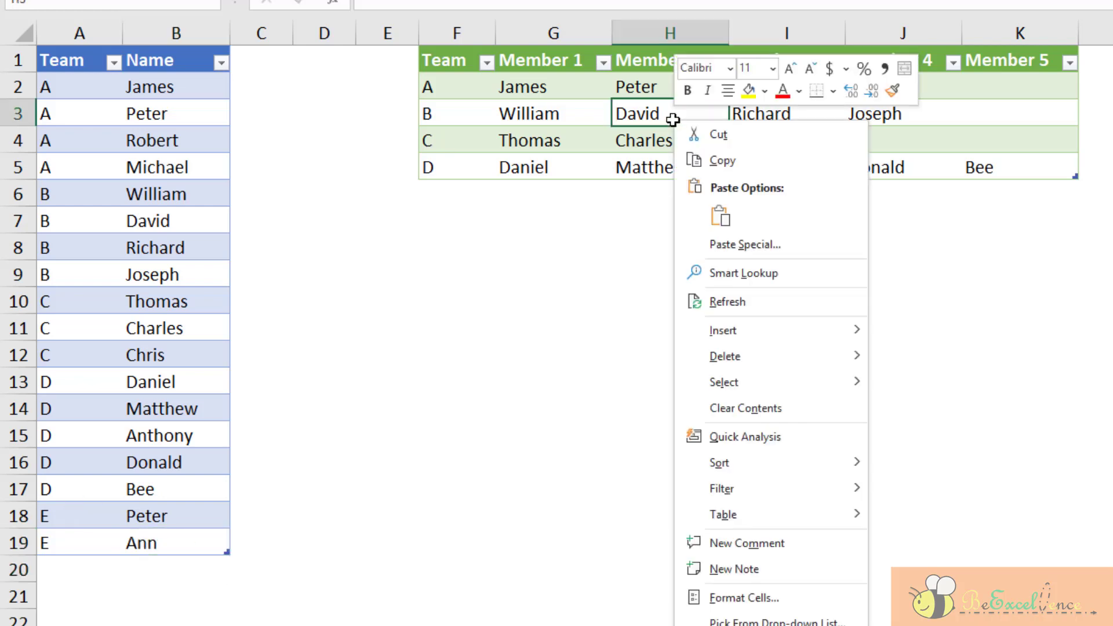
left_click(763, 313)
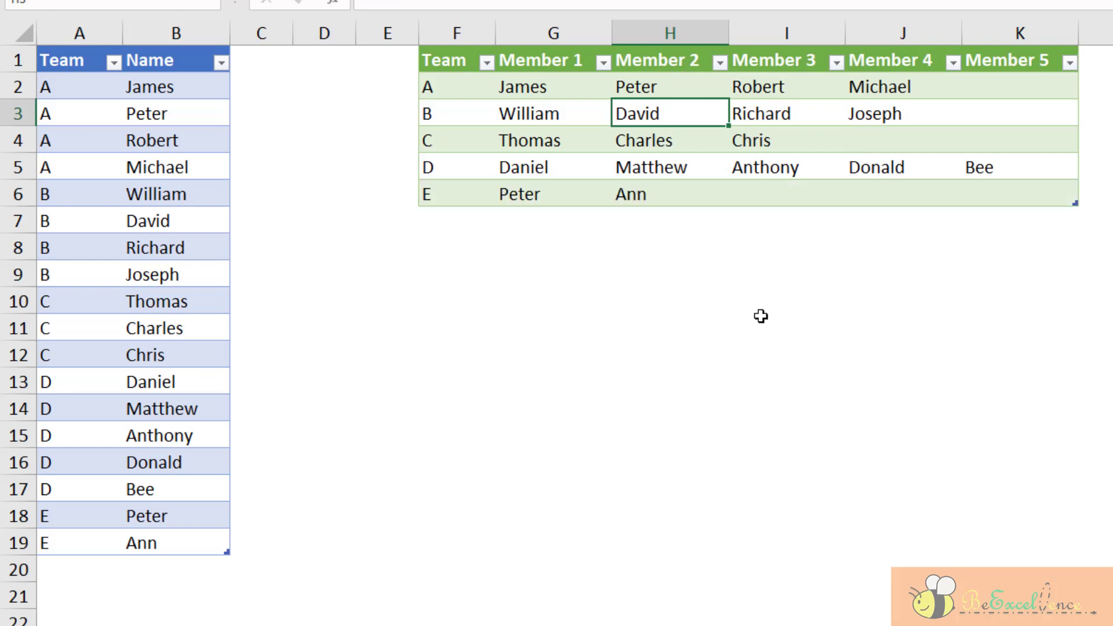
left_click(761, 316)
left_click_drag(479, 197, 631, 198)
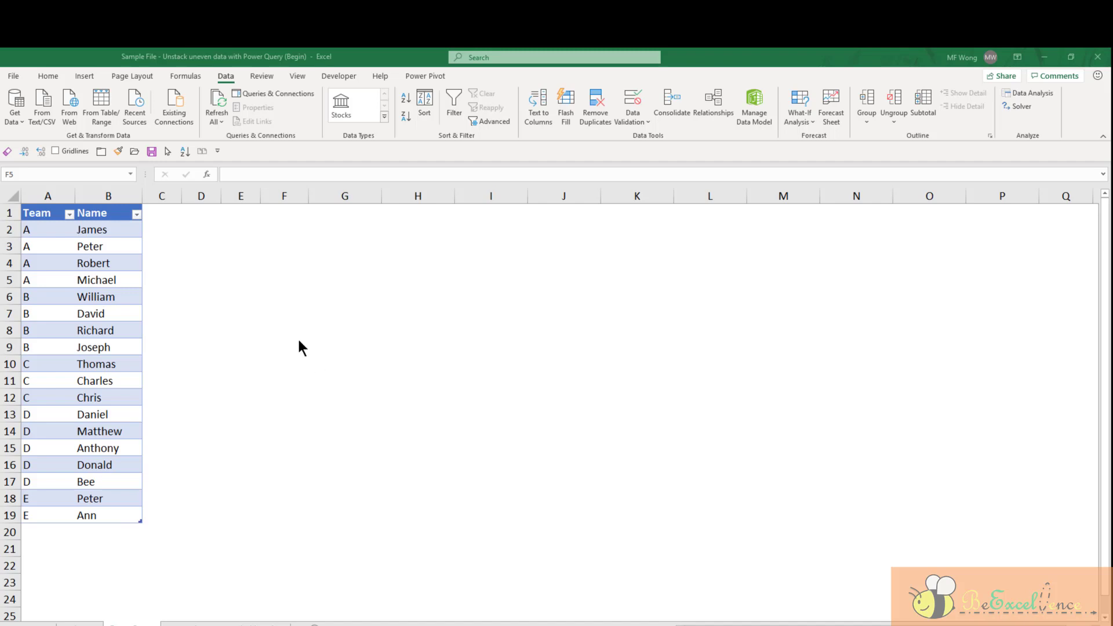
Load the selected Team/Name range into Power Query as the tb_Data3 query via From Table/Range
left_click_drag(36, 216, 117, 516)
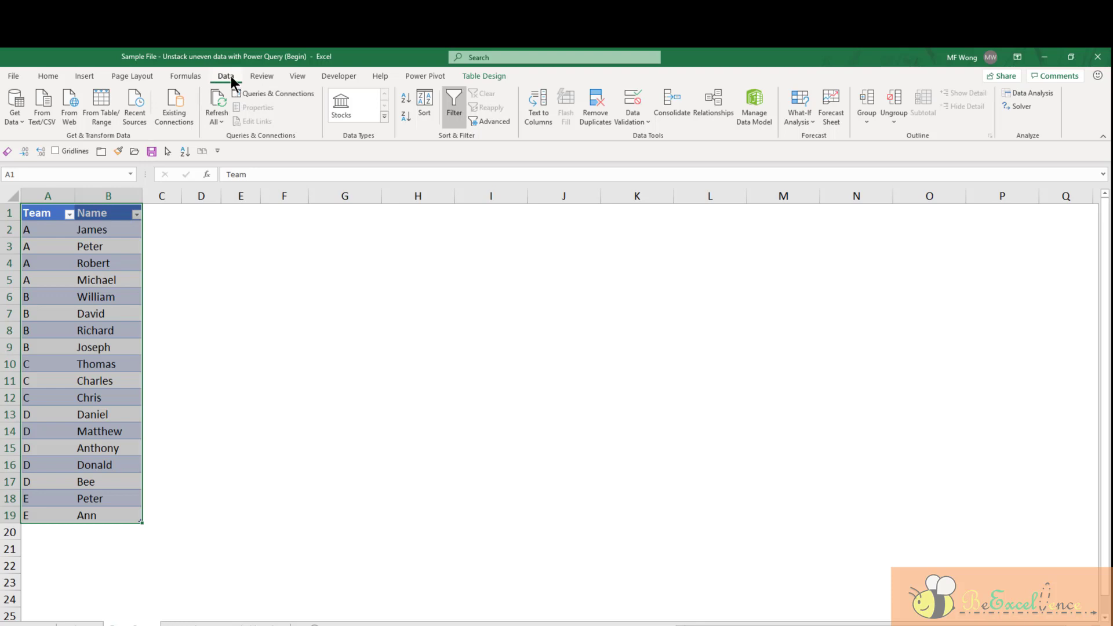
left_click(107, 110)
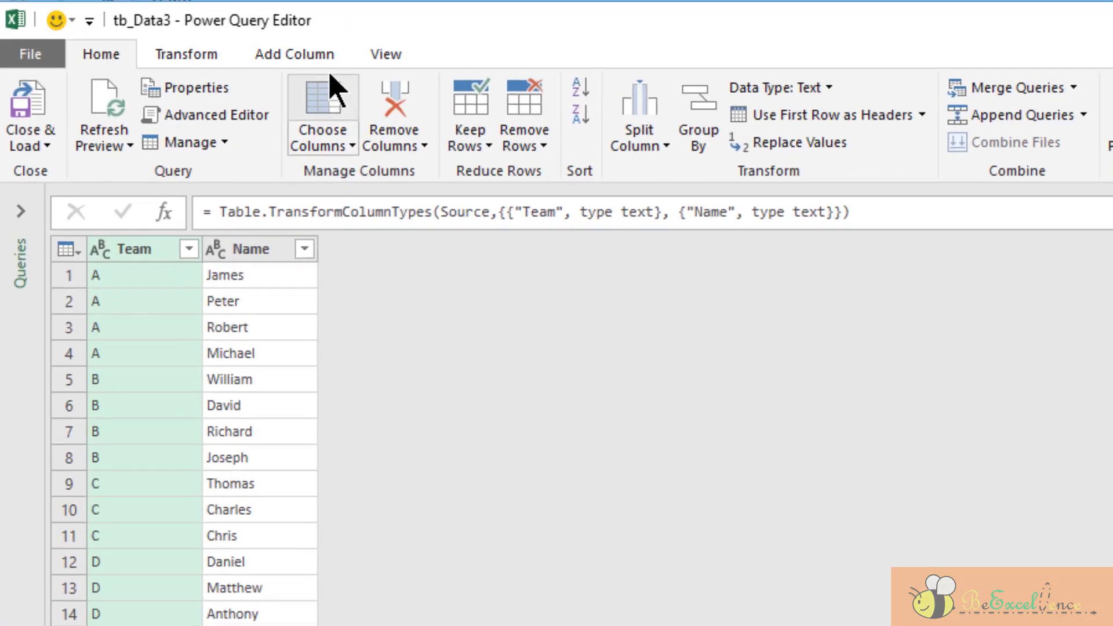
Add an Index column from 1 that numbers the 18 rows
left_click(322, 65)
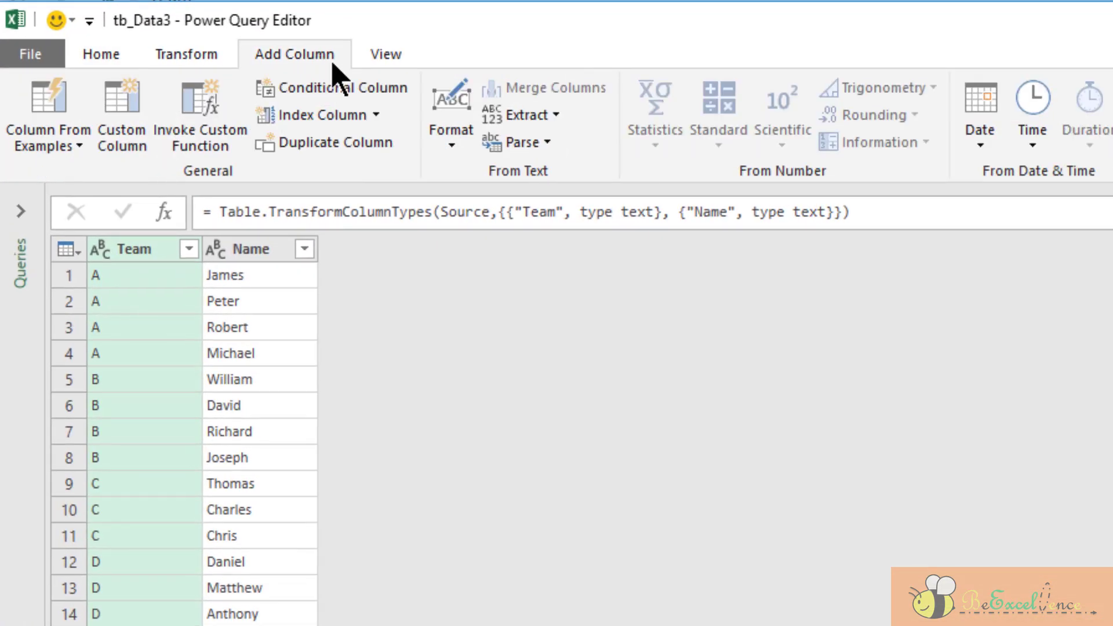
left_click(376, 115)
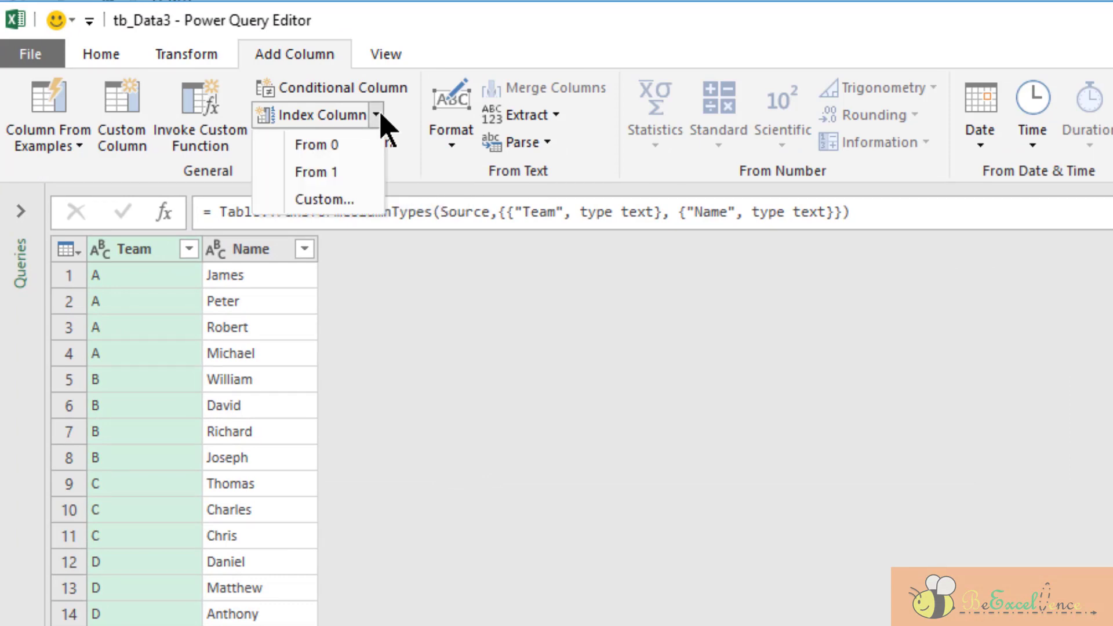
left_click(367, 168)
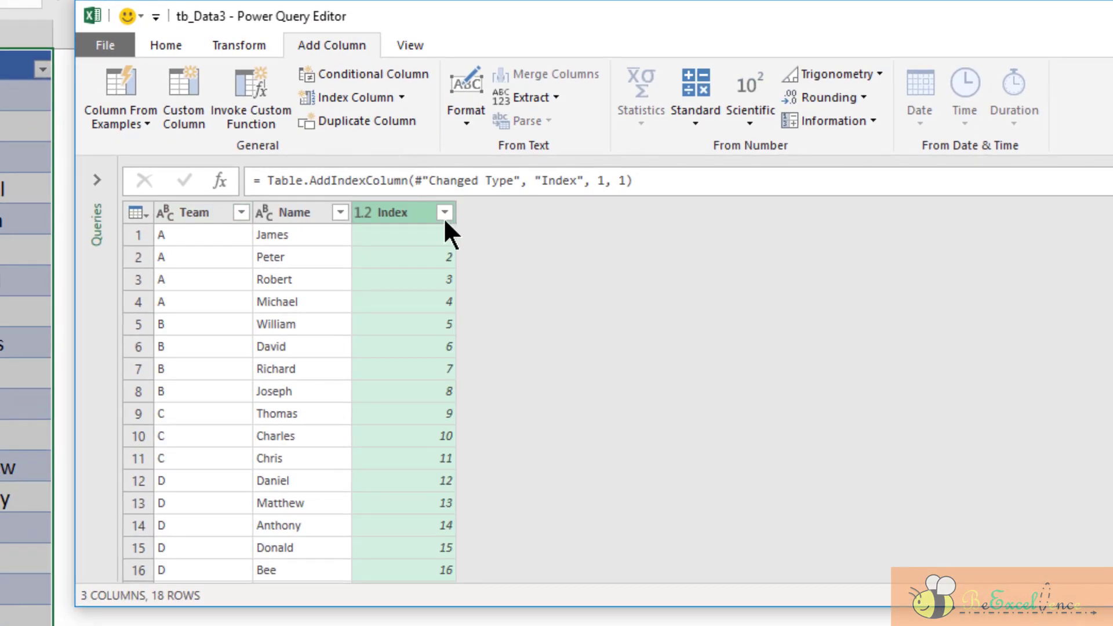
scroll(444, 256, "down", 1)
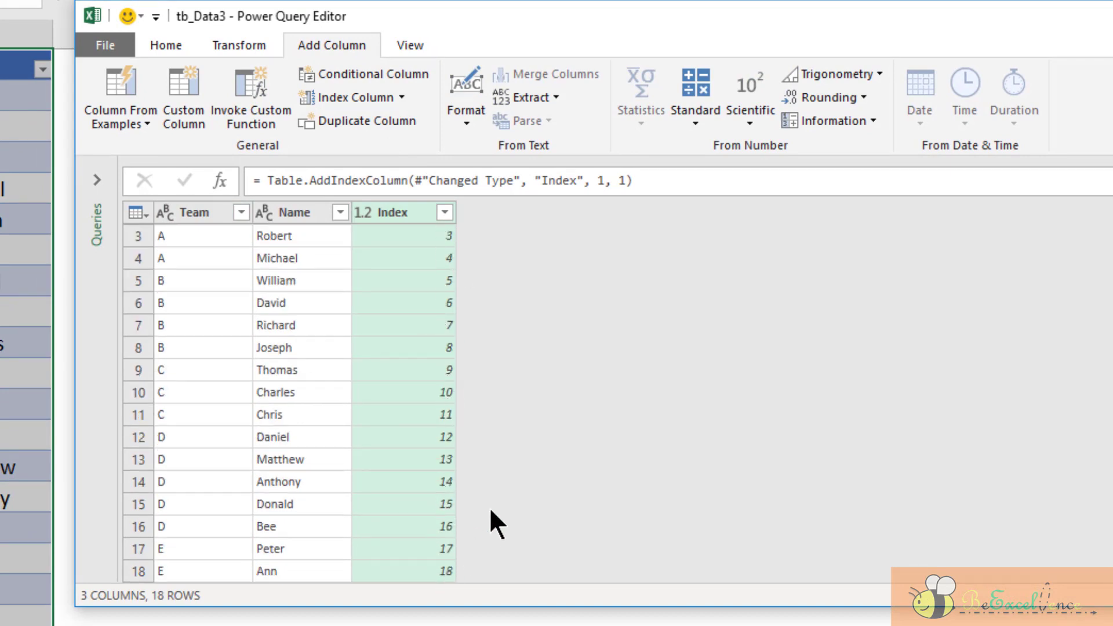
scroll(499, 518, "up", 1)
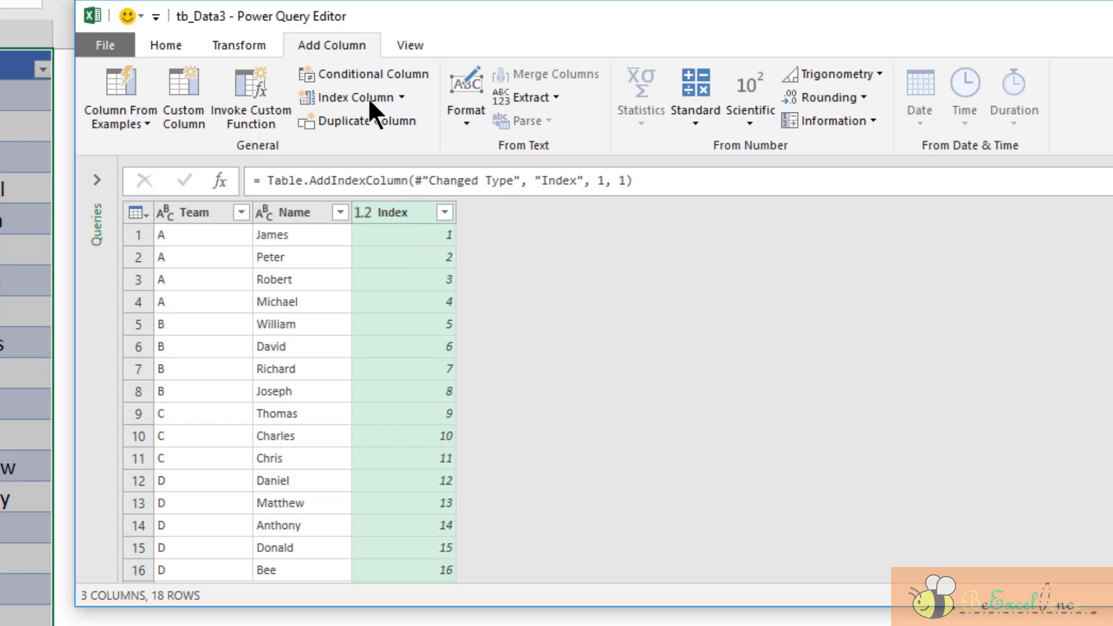
Set up a pivot of the Index column using Name as values with Don't Aggregate
left_click(240, 44)
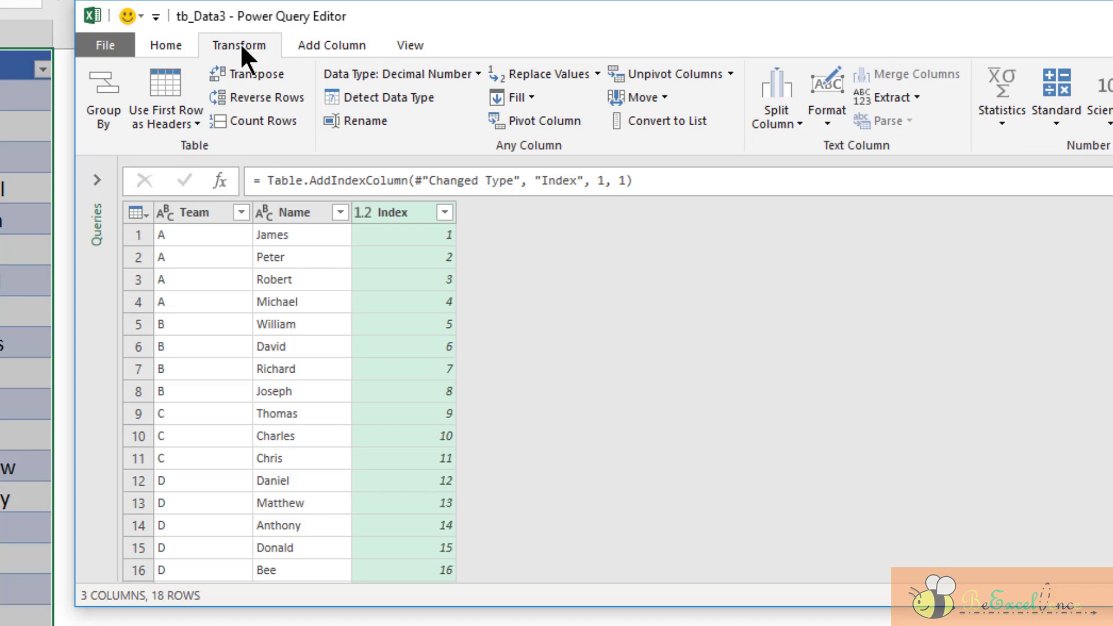
left_click(559, 120)
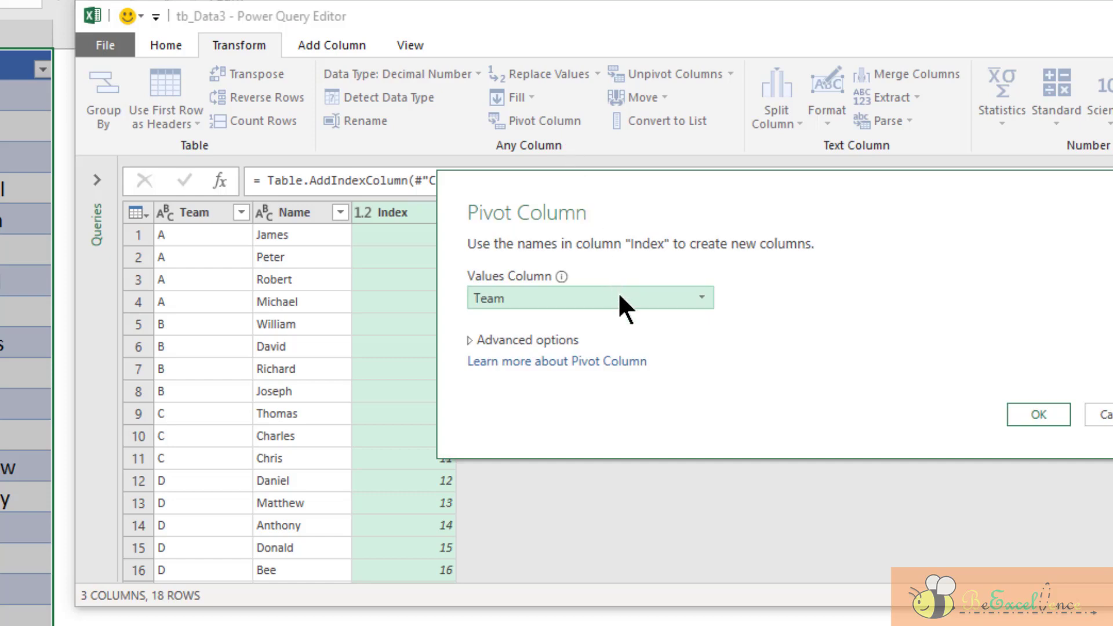
left_click(618, 293)
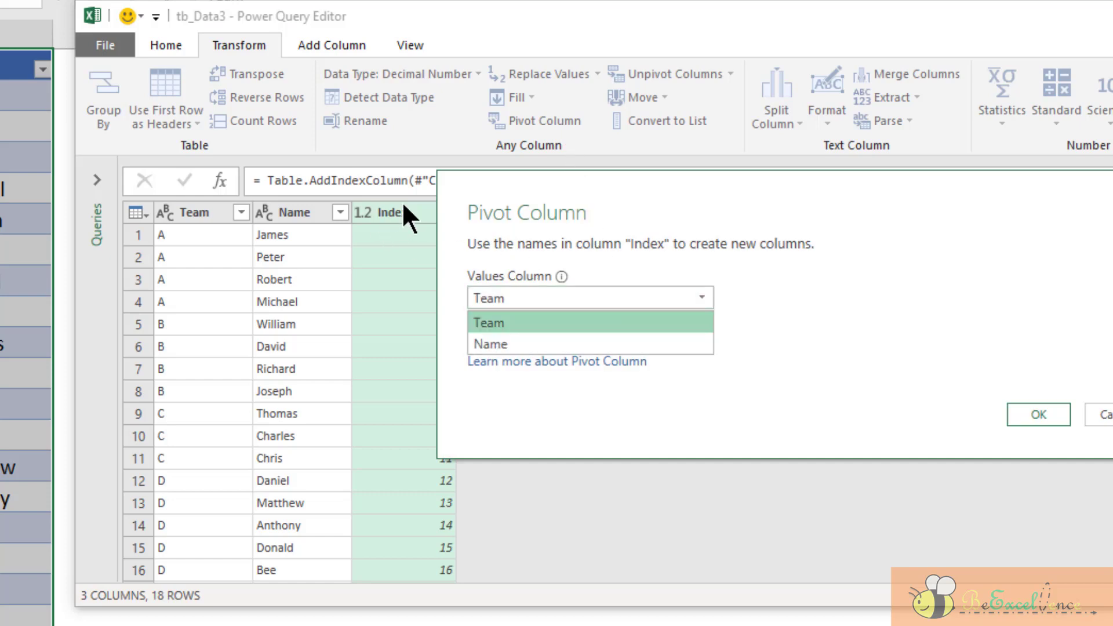
left_click(528, 343)
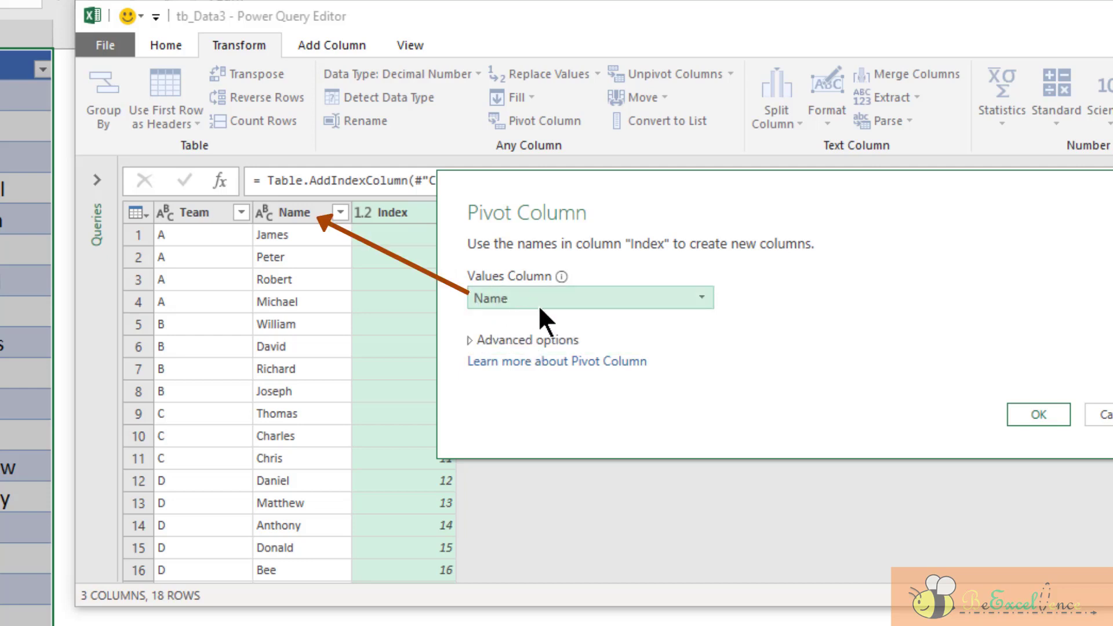
left_click(530, 339)
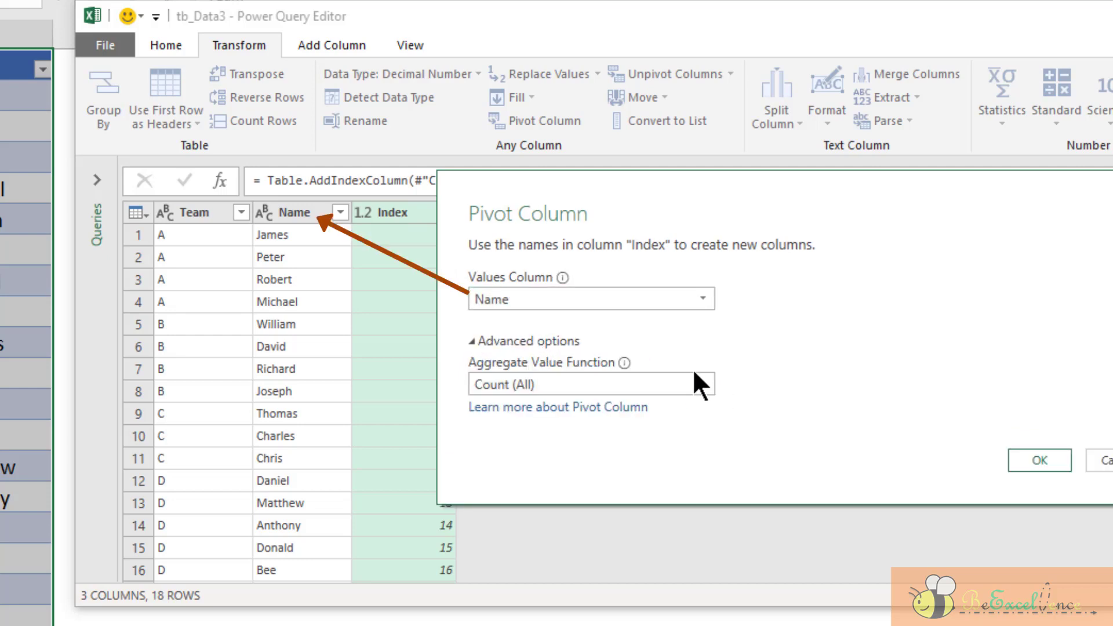
left_click(700, 385)
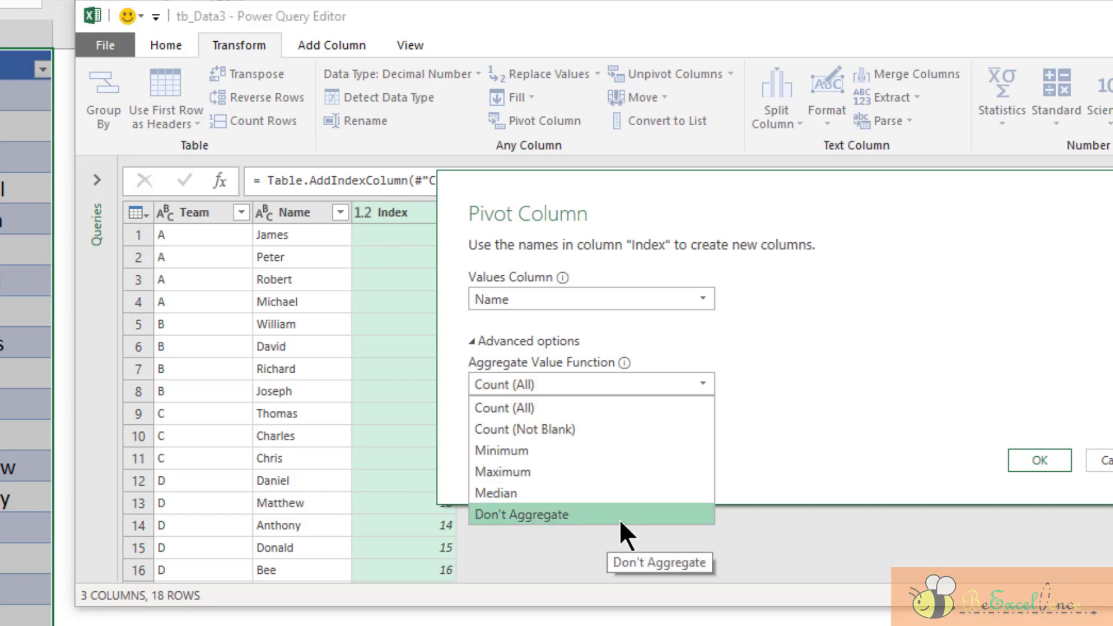
left_click(621, 535)
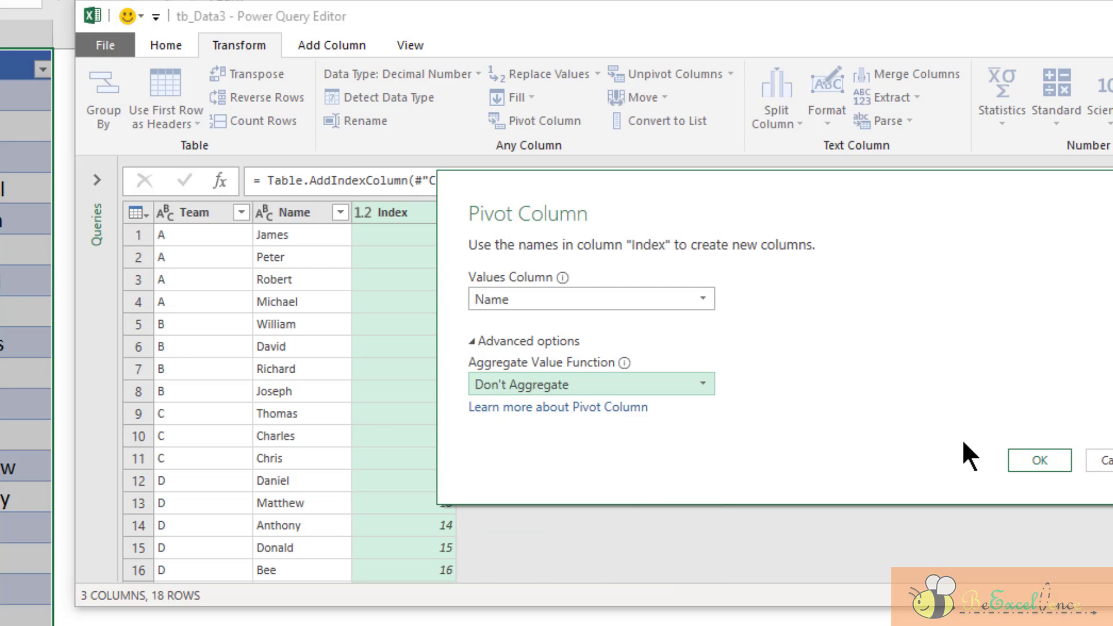
Apply the pivot and scroll across its sparse, null-filled 19-column result
left_click(1041, 459)
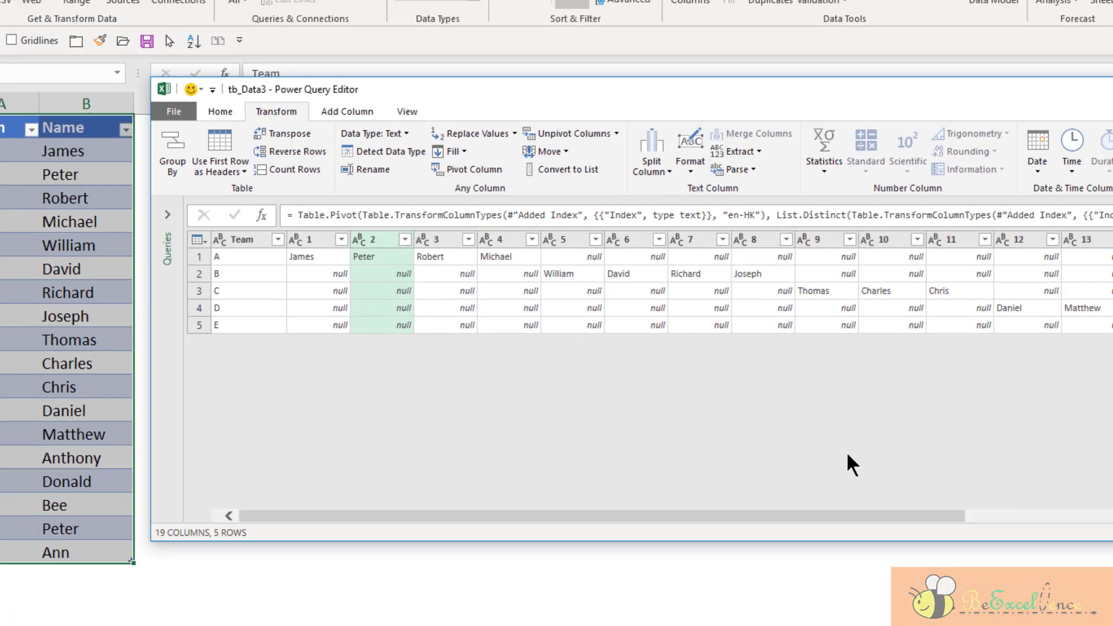
left_click_drag(837, 516, 1074, 536)
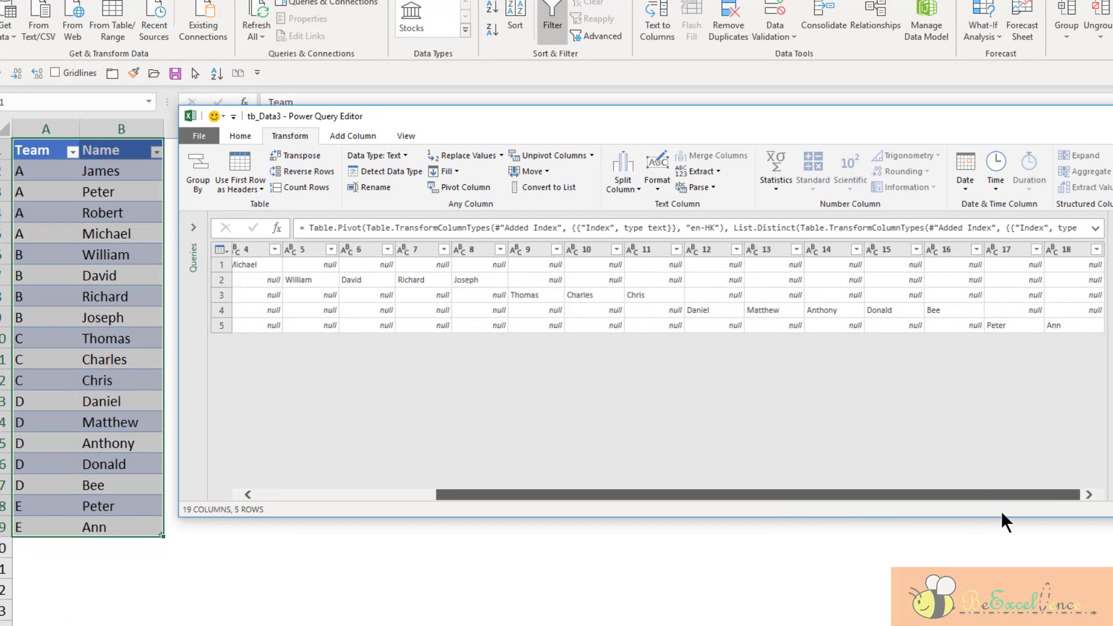
left_click_drag(1010, 510, 729, 503)
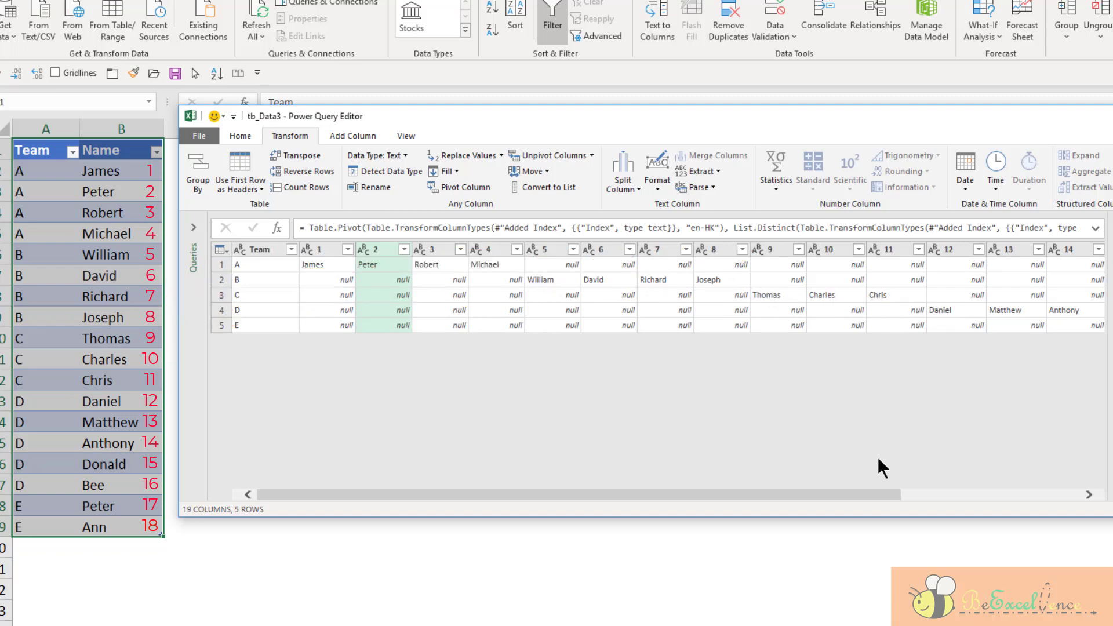
left_click_drag(881, 488, 809, 516)
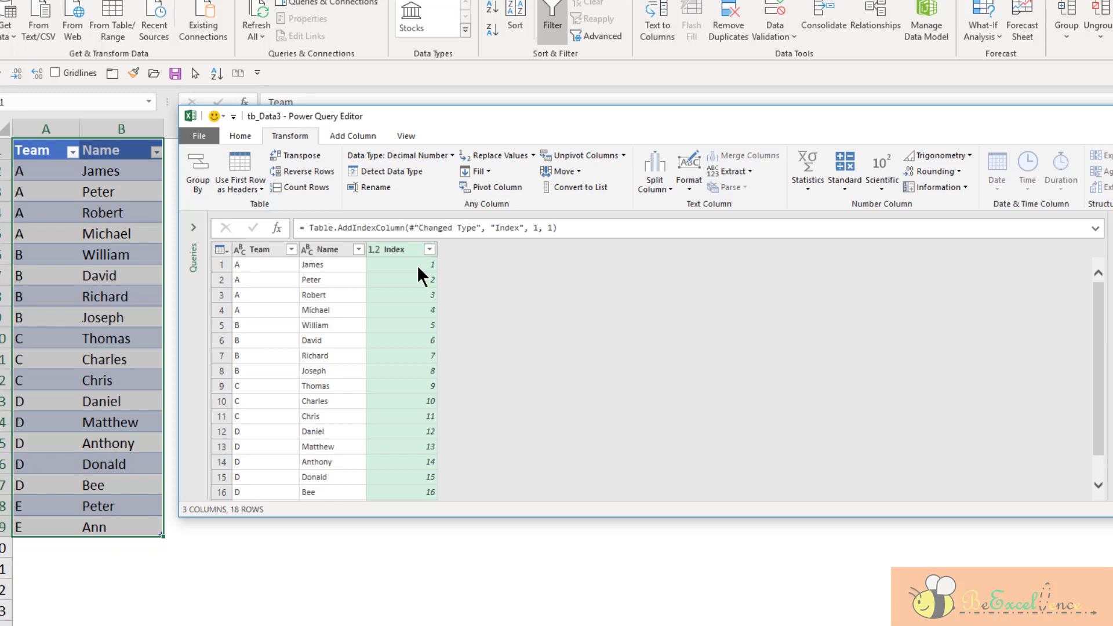
Scroll through the 18-row Team and Name preview to check it
scroll(420, 268, "down", 1)
scroll(427, 259, "up", 1)
scroll(422, 268, "down", 1)
scroll(412, 406, "up", 1)
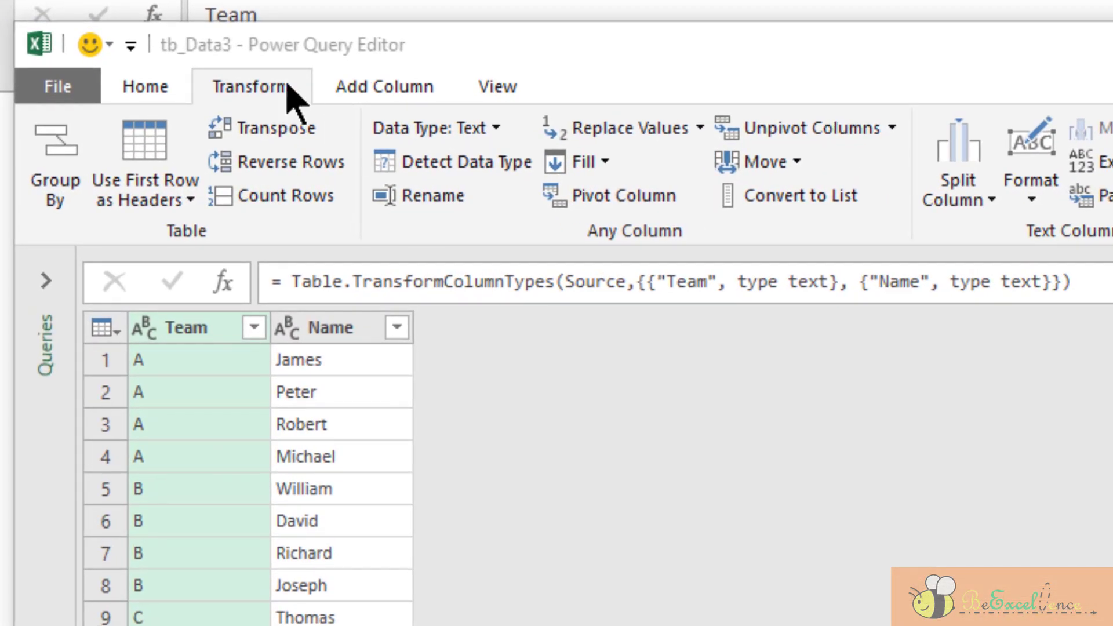
Group tb_Data3 by Team using the All Rows operation into a Count column
left_click(74, 190)
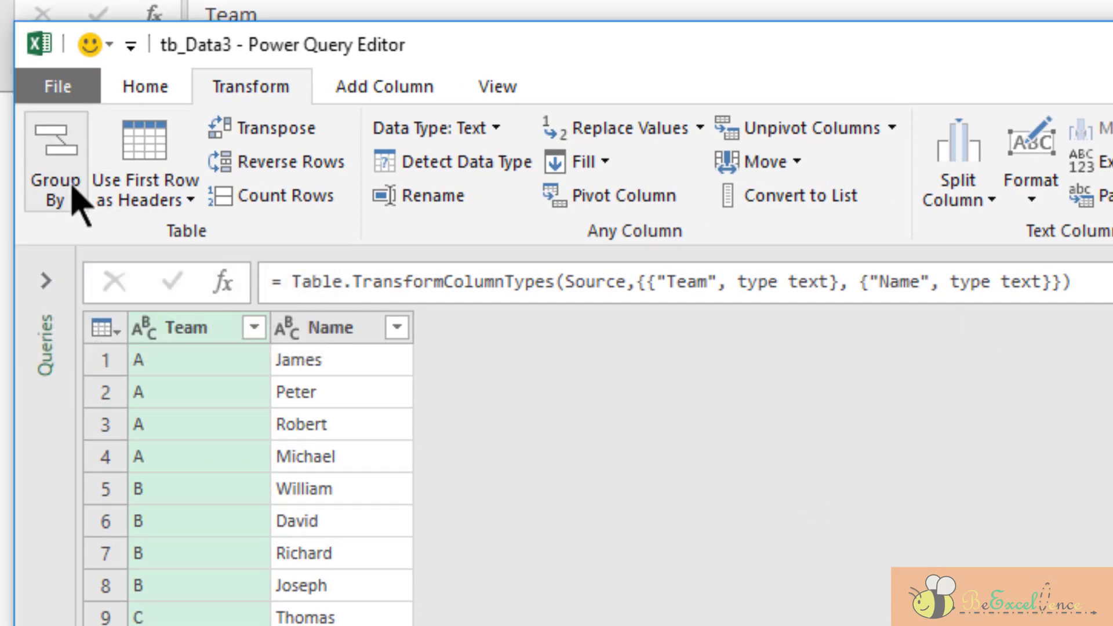
left_click(74, 190)
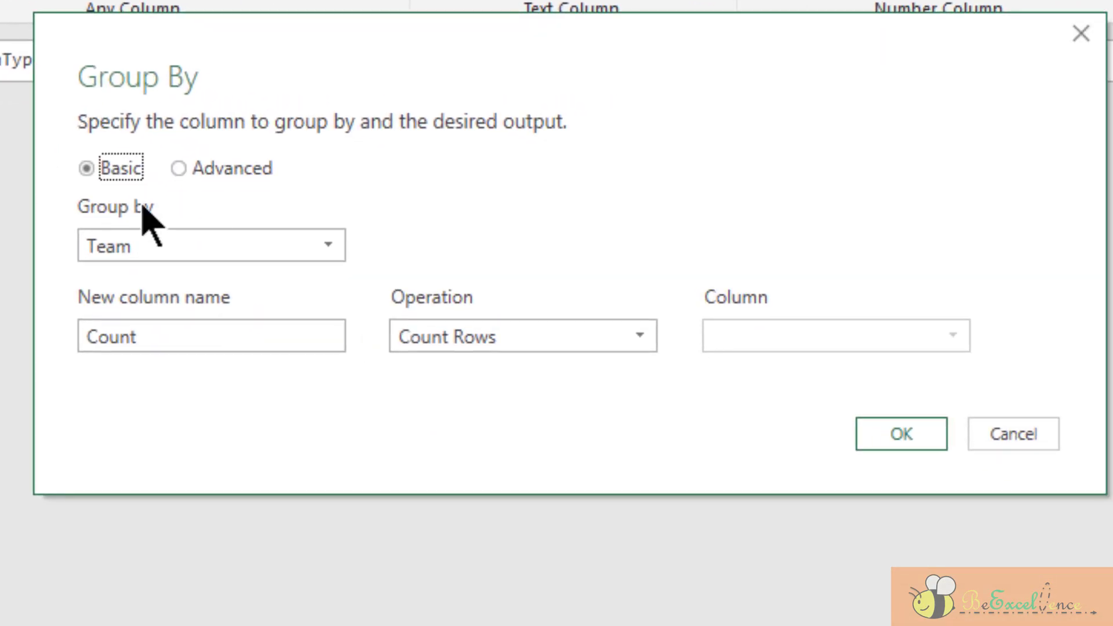
left_click(251, 260)
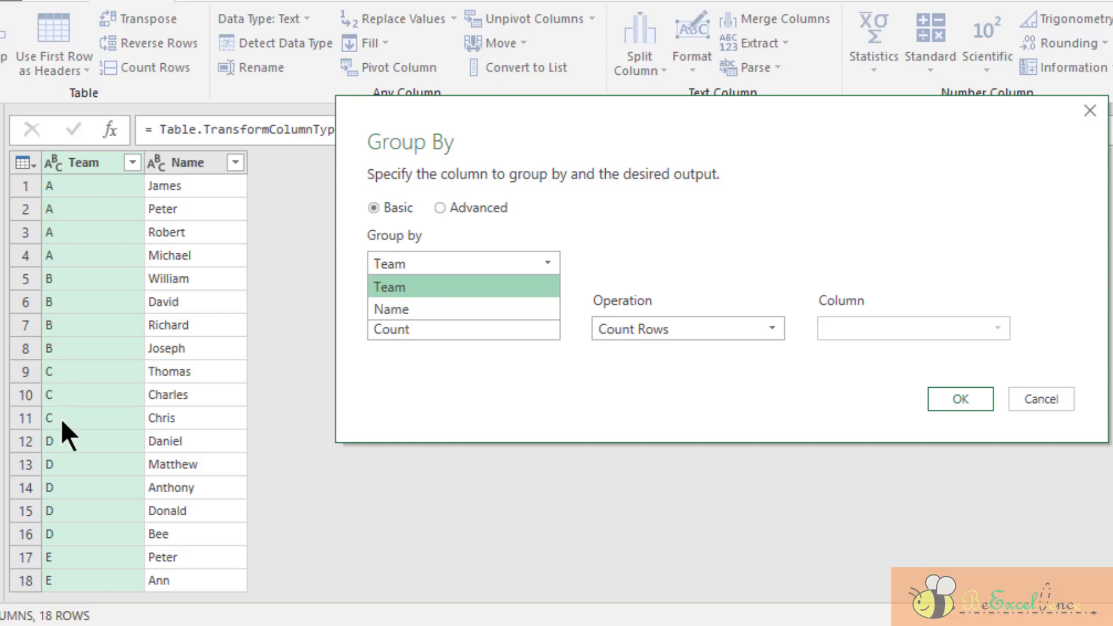
left_click(480, 287)
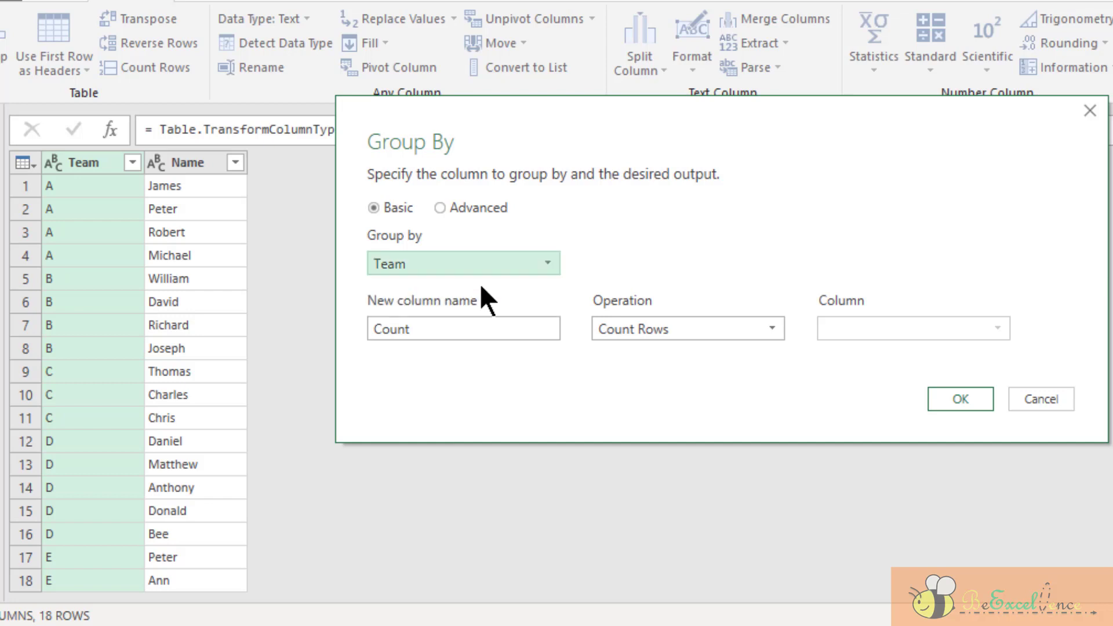
left_click(680, 322)
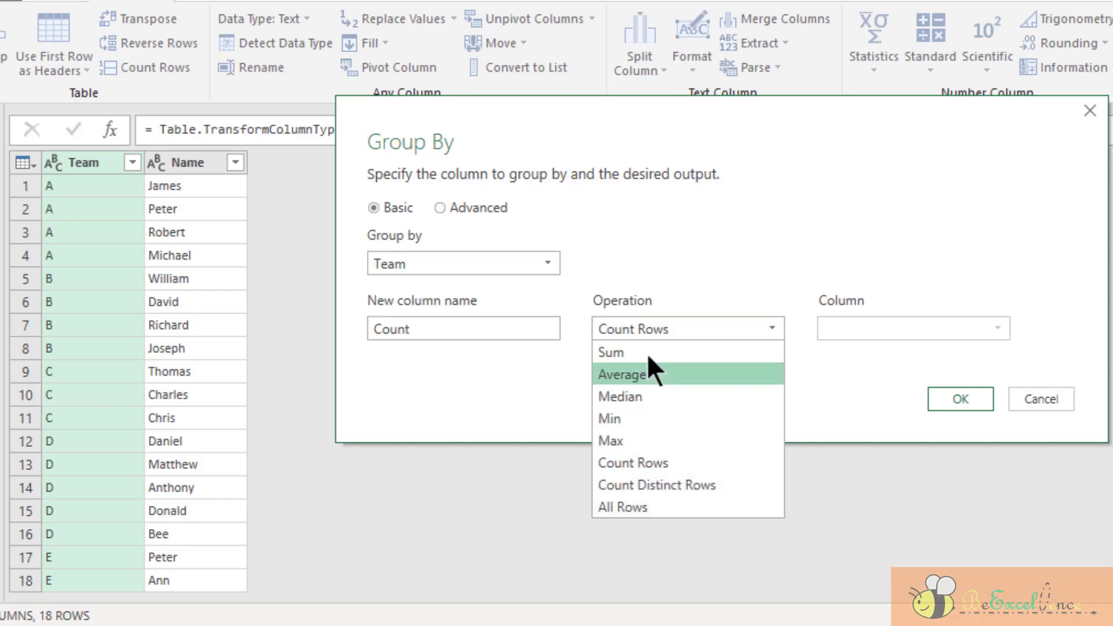
left_click(673, 508)
left_click(959, 397)
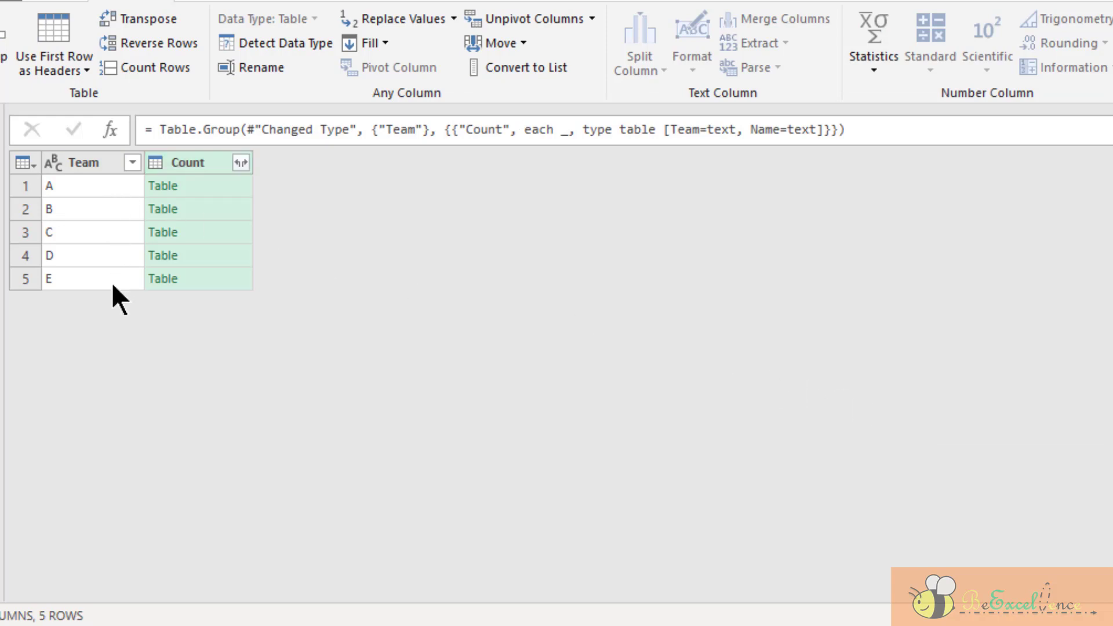
left_click(234, 185)
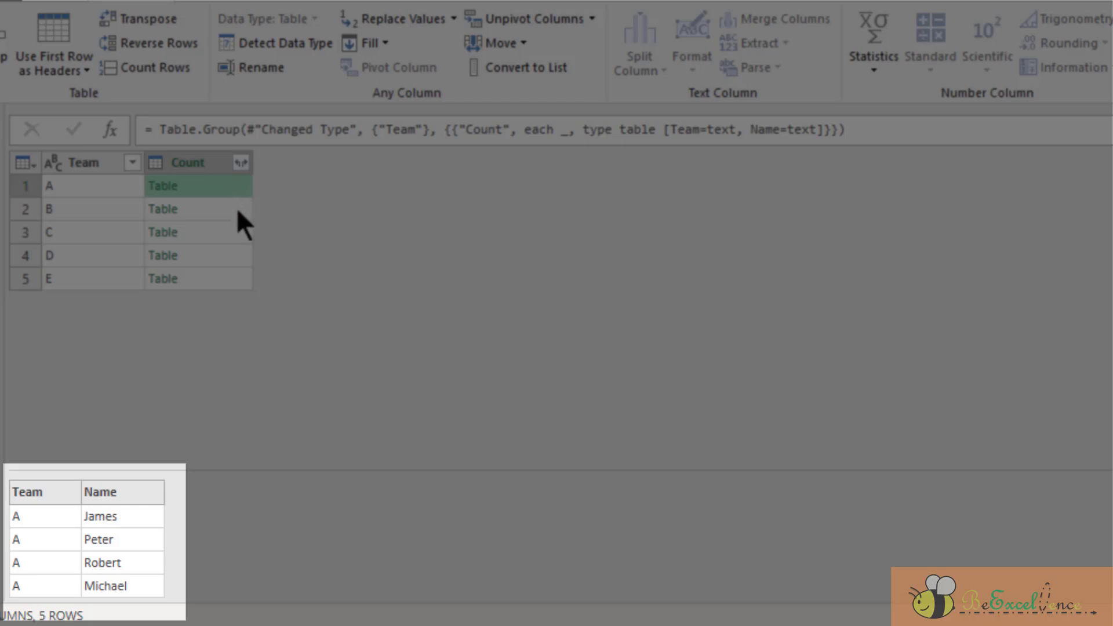
left_click(236, 207)
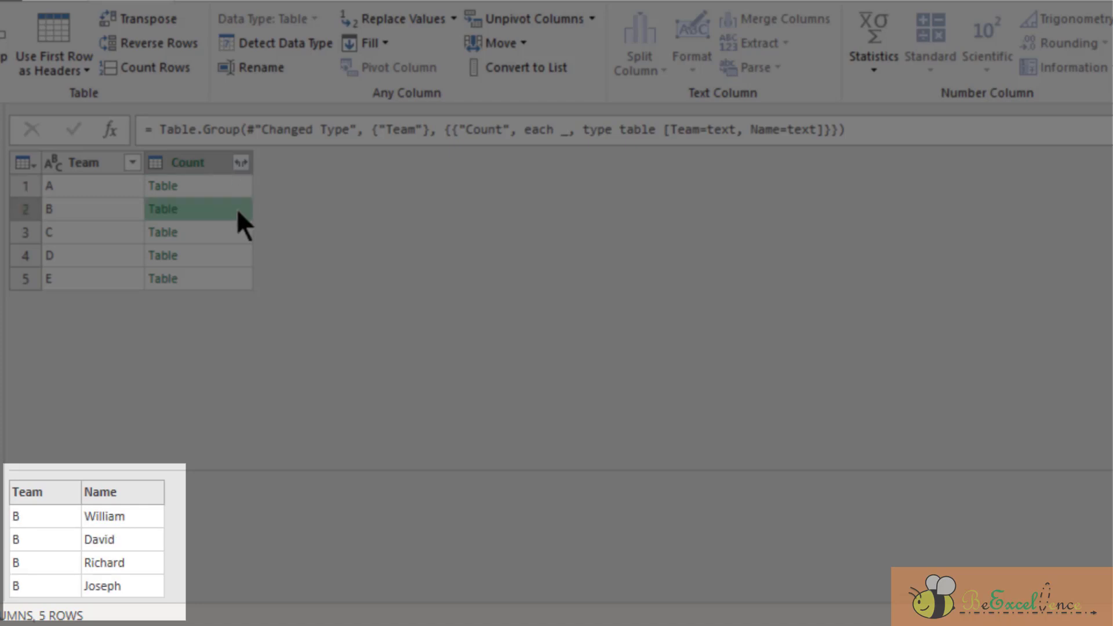
left_click(245, 239)
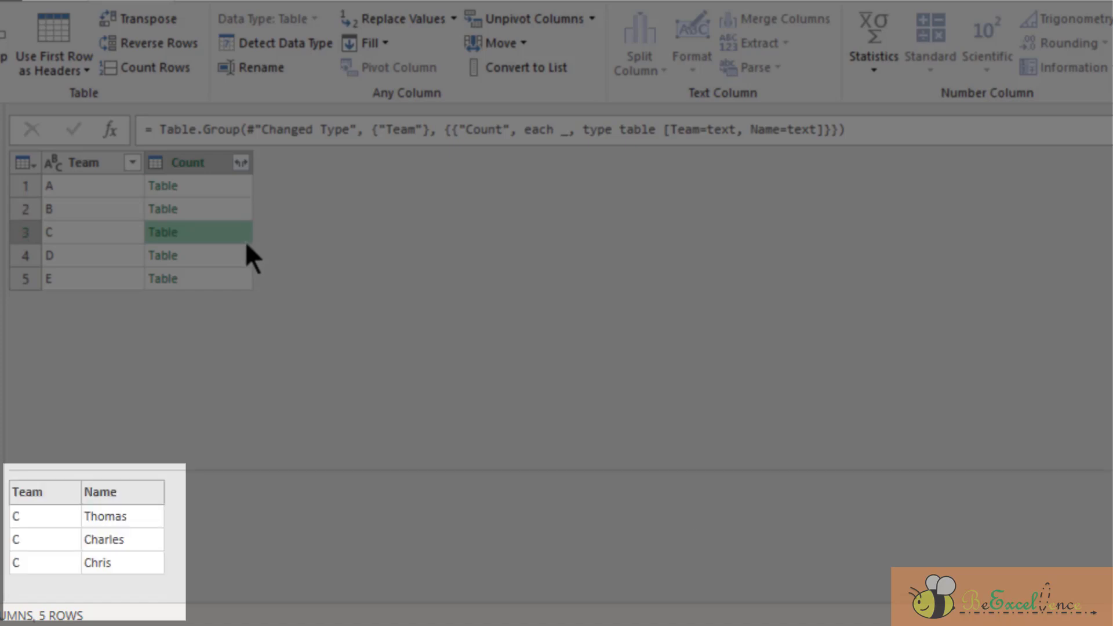
left_click(243, 259)
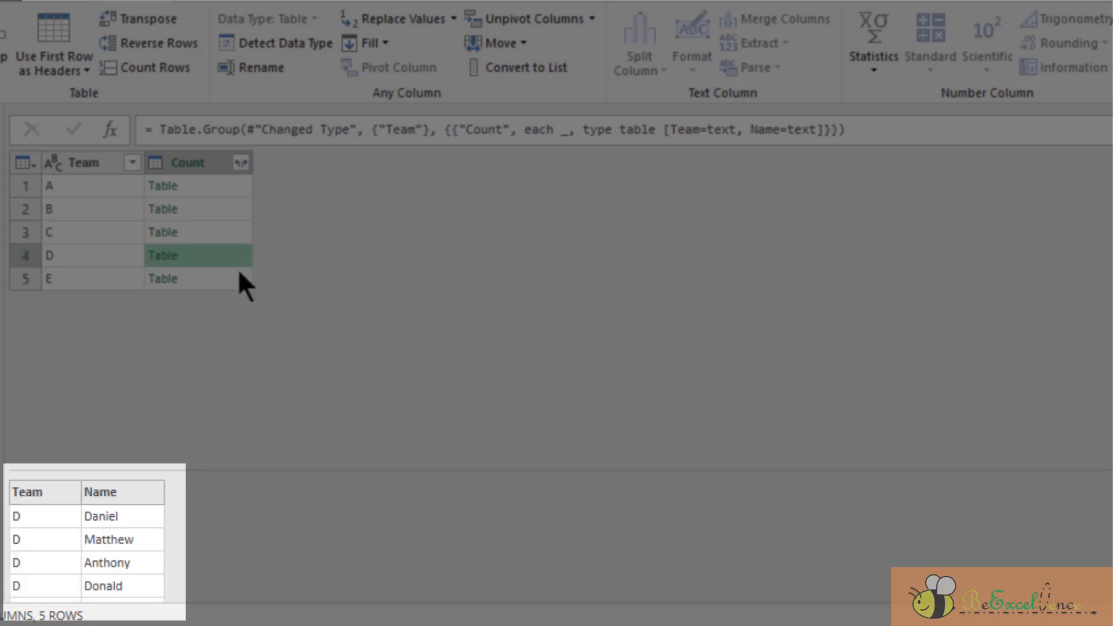
left_click(236, 280)
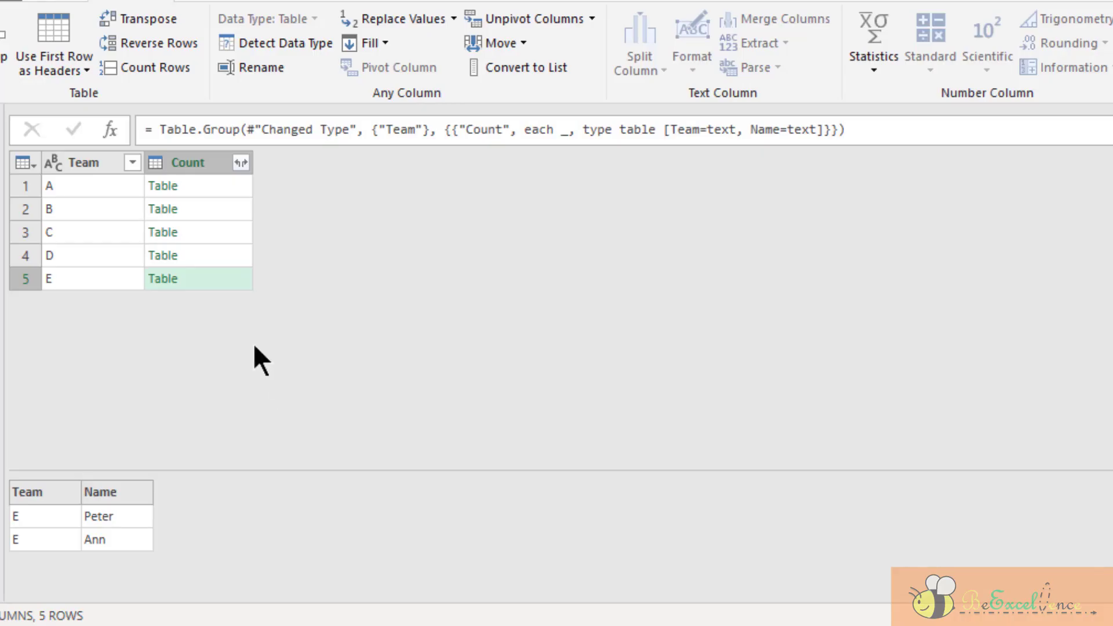
left_click(217, 254)
left_click(233, 232)
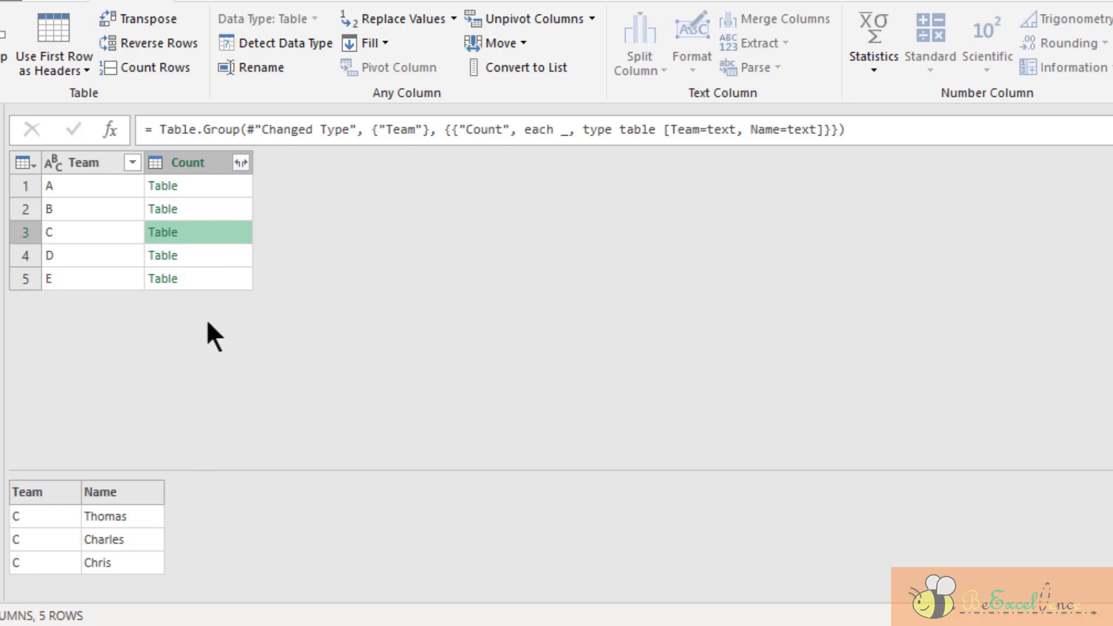
left_click(215, 251)
scroll(179, 538, "down", 1)
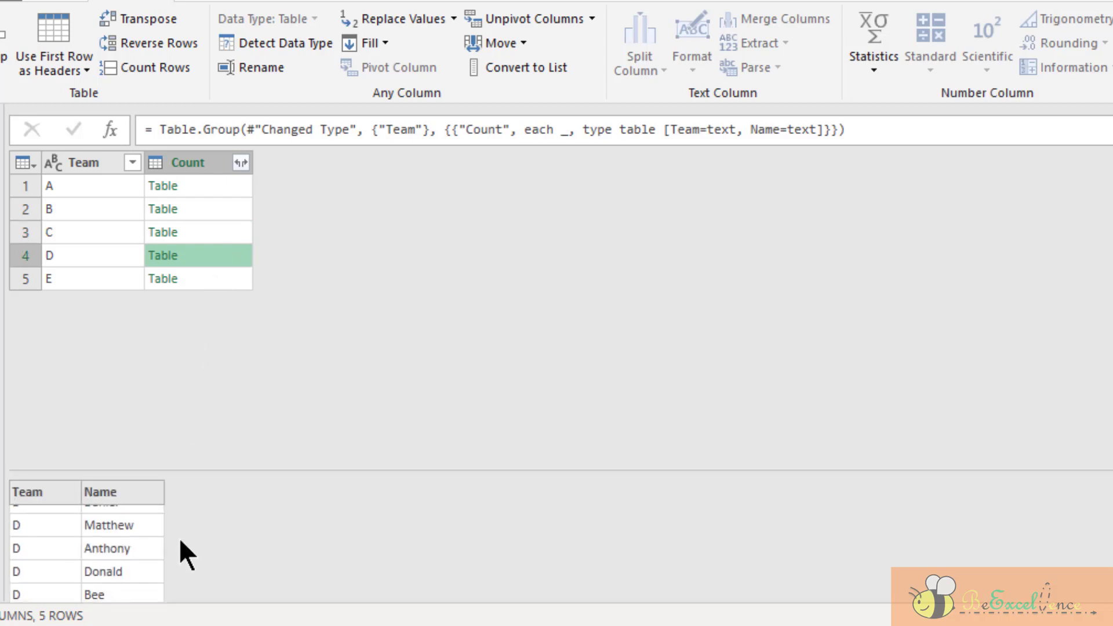
scroll(179, 537, "up", 1)
scroll(179, 538, "down", 1)
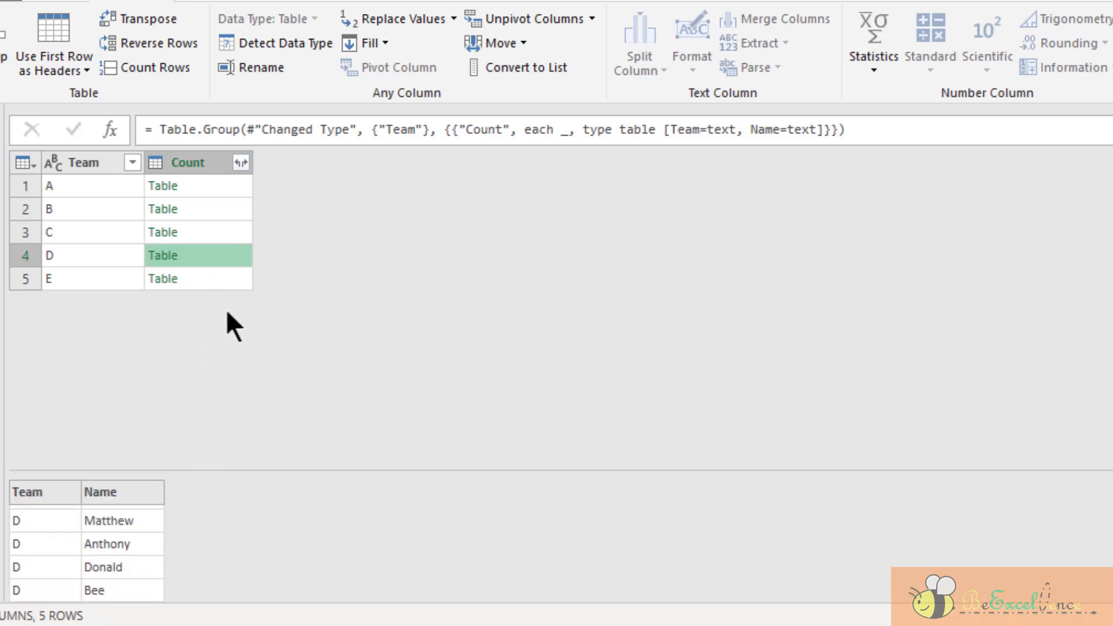
left_click(233, 277)
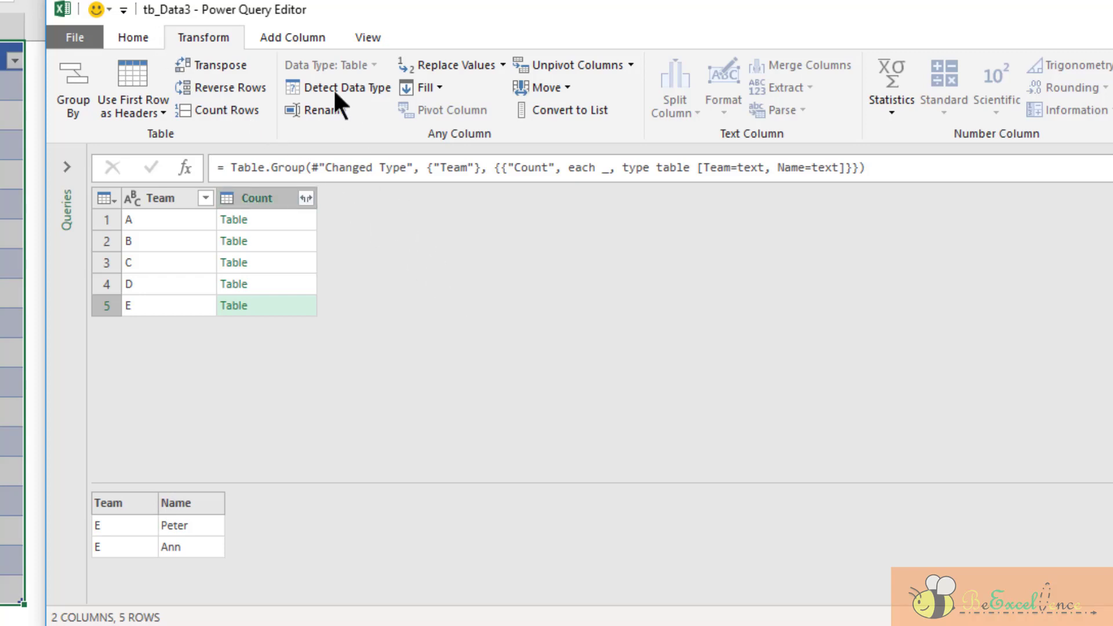
Add an Index column from 1 and copy its Table.AddIndexColumn formula
left_click(299, 32)
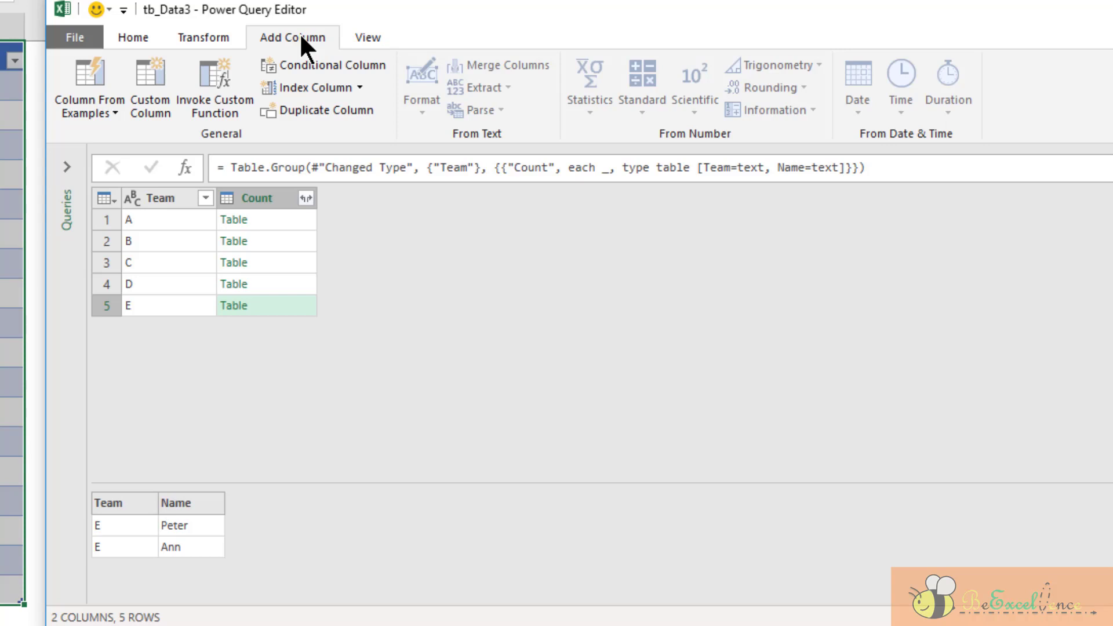
left_click(360, 88)
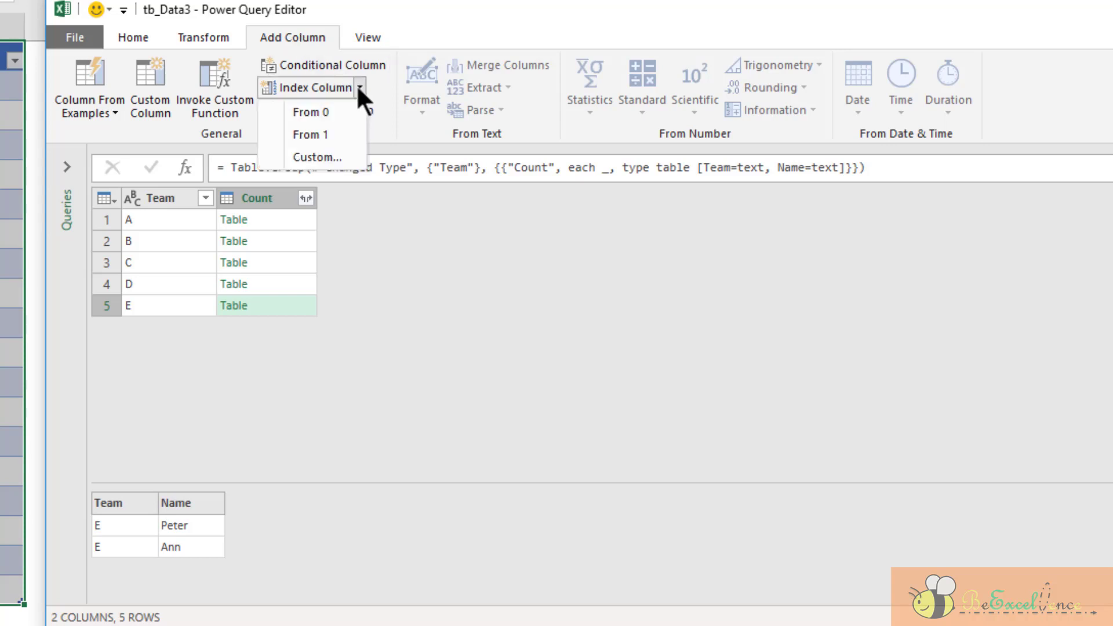
left_click(347, 131)
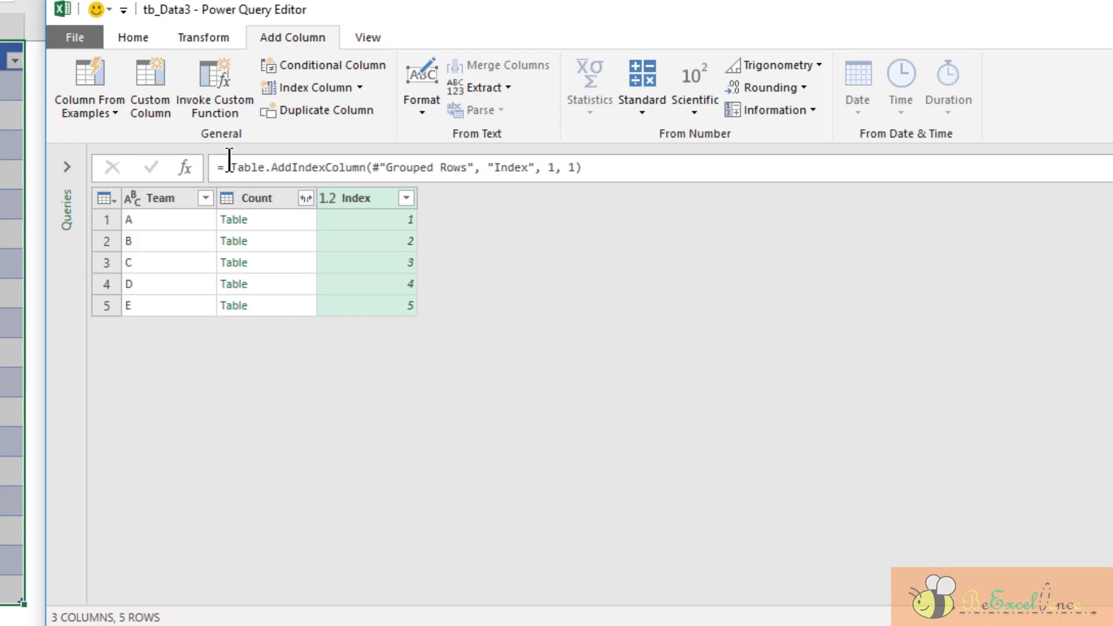
left_click_drag(606, 167, 231, 168)
key("ctrl+c")
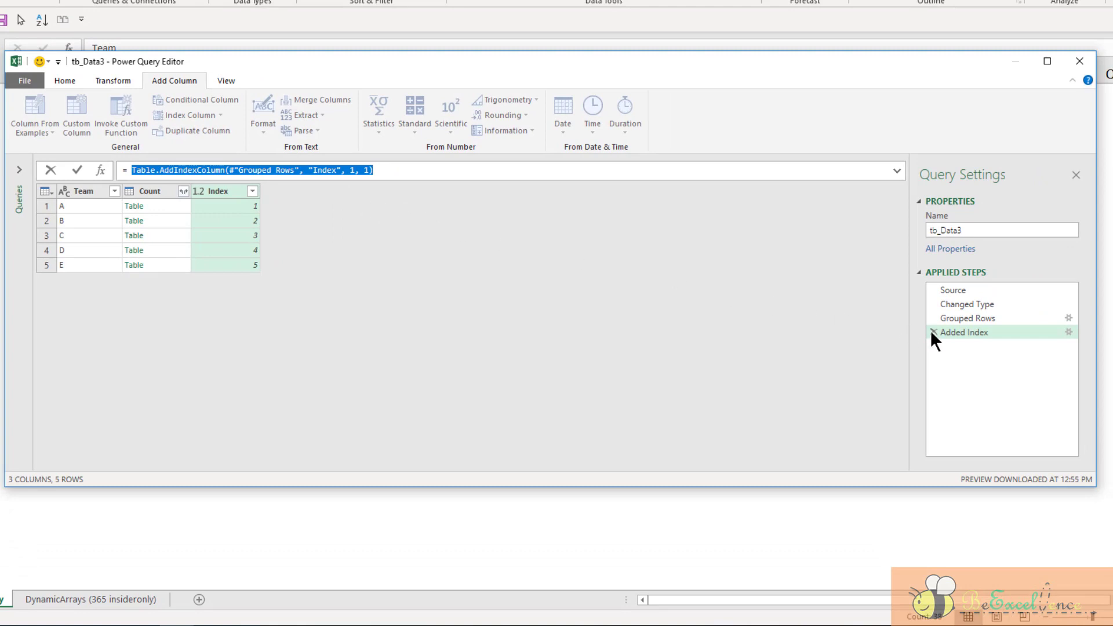
Delete the Added Index step, leaving only the Team and Count columns
key("Escape")
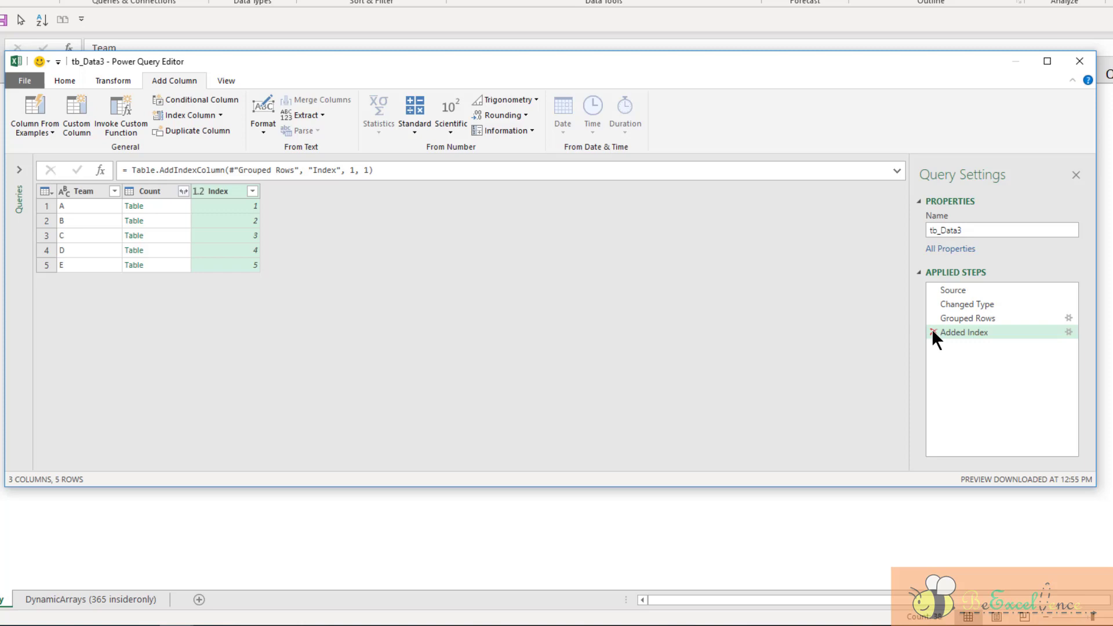
left_click(933, 332)
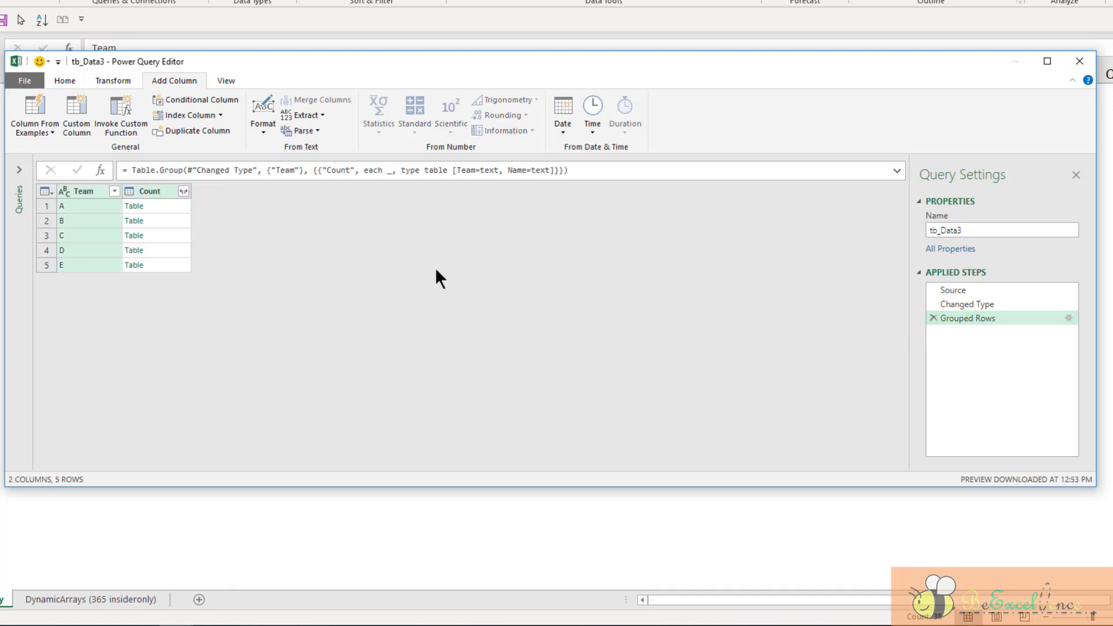
left_click(164, 194)
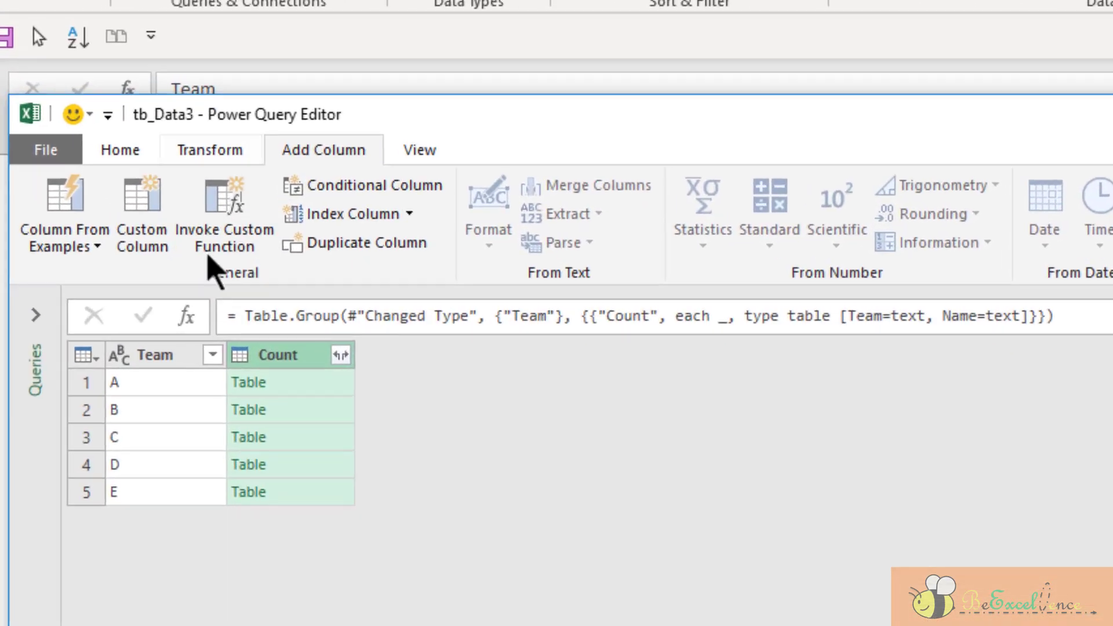
Start a custom column with the copied Table.AddIndexColumn formula pasted in
left_click(153, 197)
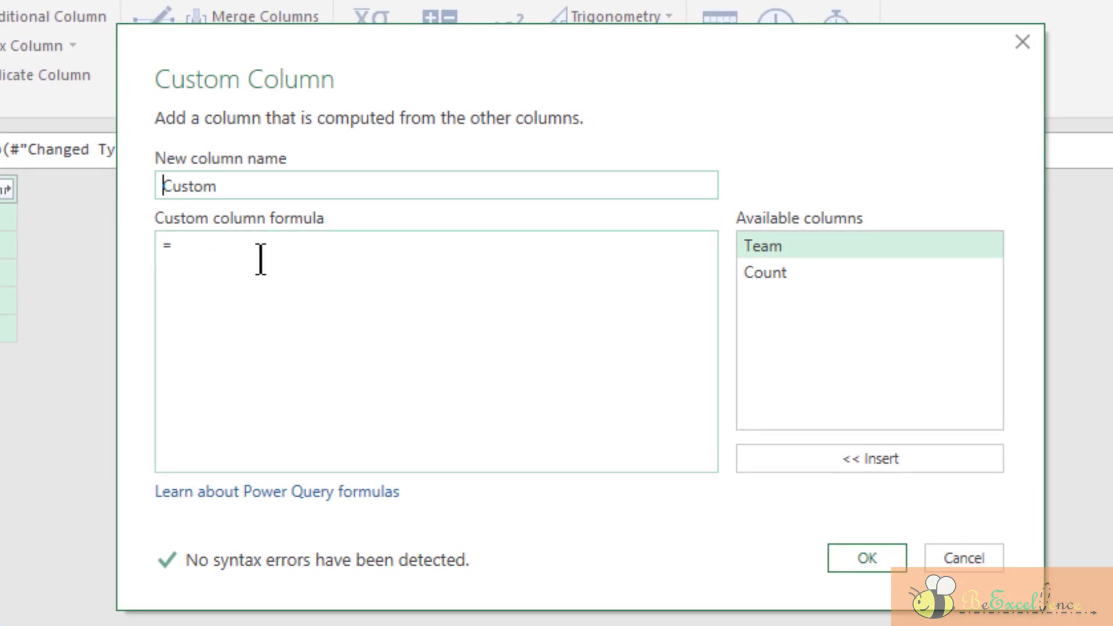
left_click(371, 312)
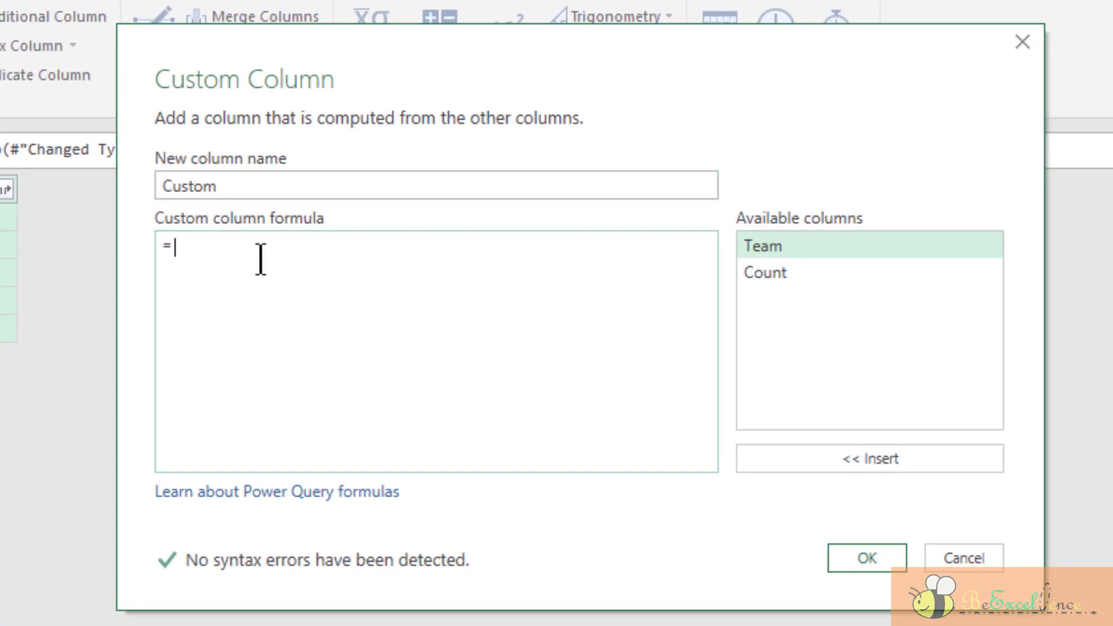
key("ctrl+v")
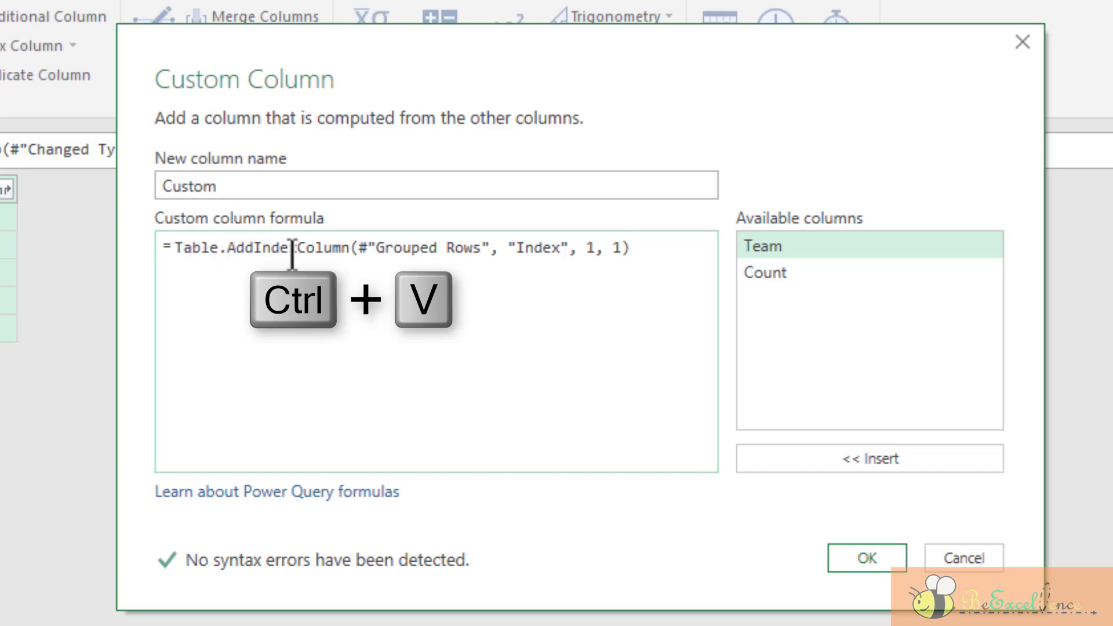
Replace the #"Grouped Rows" reference with [Count] and add the Custom column
double_click(414, 248)
left_click(472, 248)
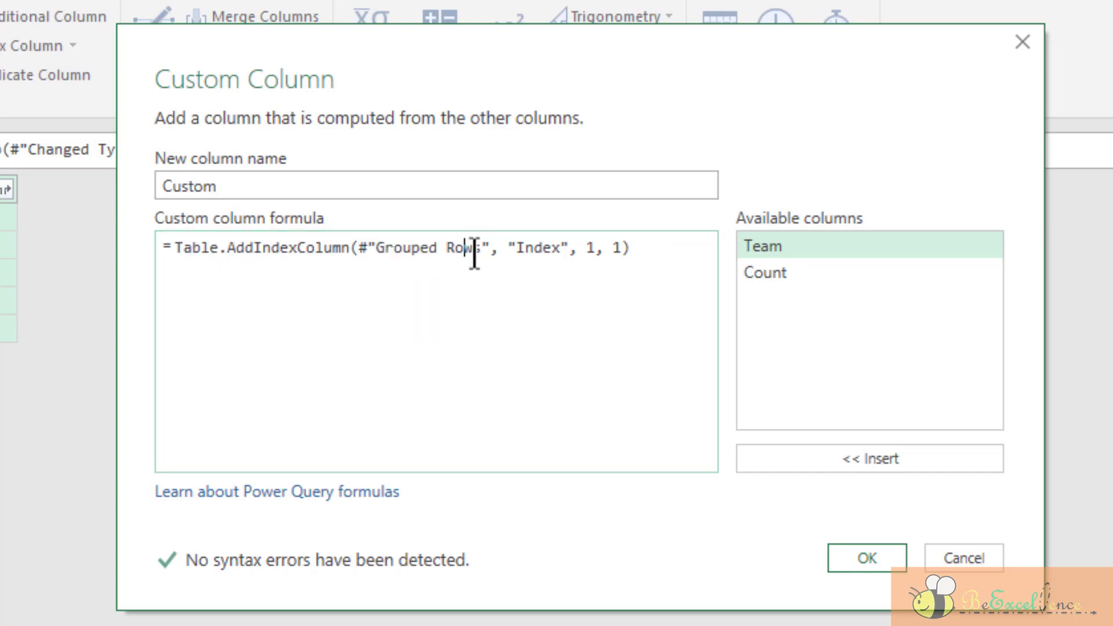
double_click(488, 249)
left_click(410, 248, "shift")
left_click(365, 248)
left_click(407, 255, "shift")
key("Left")
key("Right")
key("shift+Right")
key("shift+Right")
key("shift+Right")
key("shift+Right")
key("shift+Right")
key("shift+Right")
key("shift+Right")
key("shift+Right")
key("shift+Right")
key("shift+Right")
key("shift+Right")
key("shift+Right")
key("shift+Right")
key("shift+Right")
key("shift+Right")
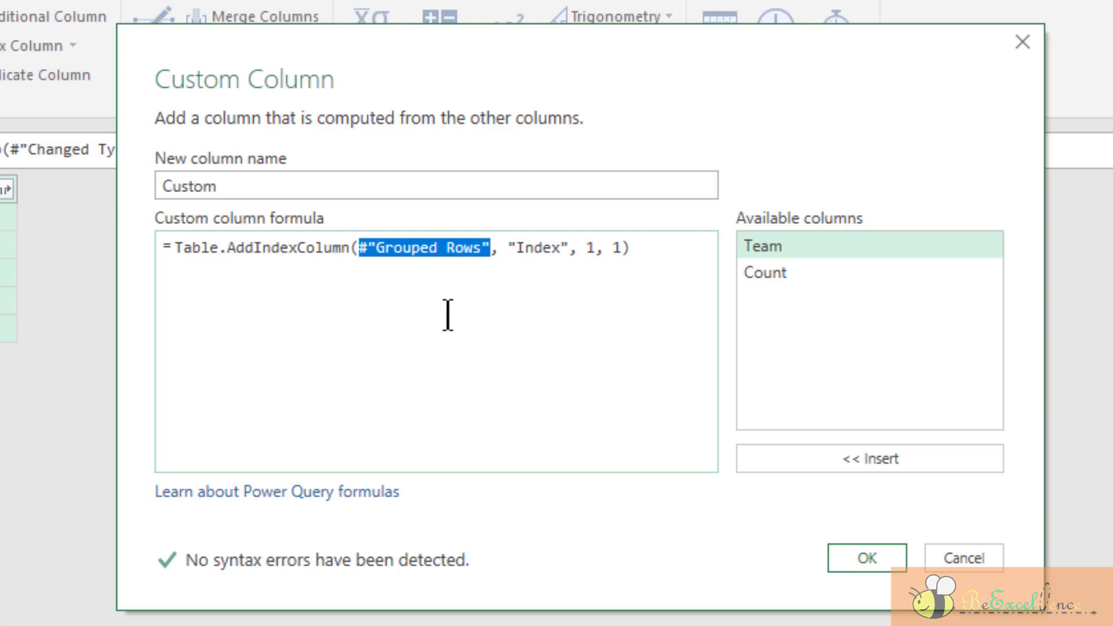
key("Delete")
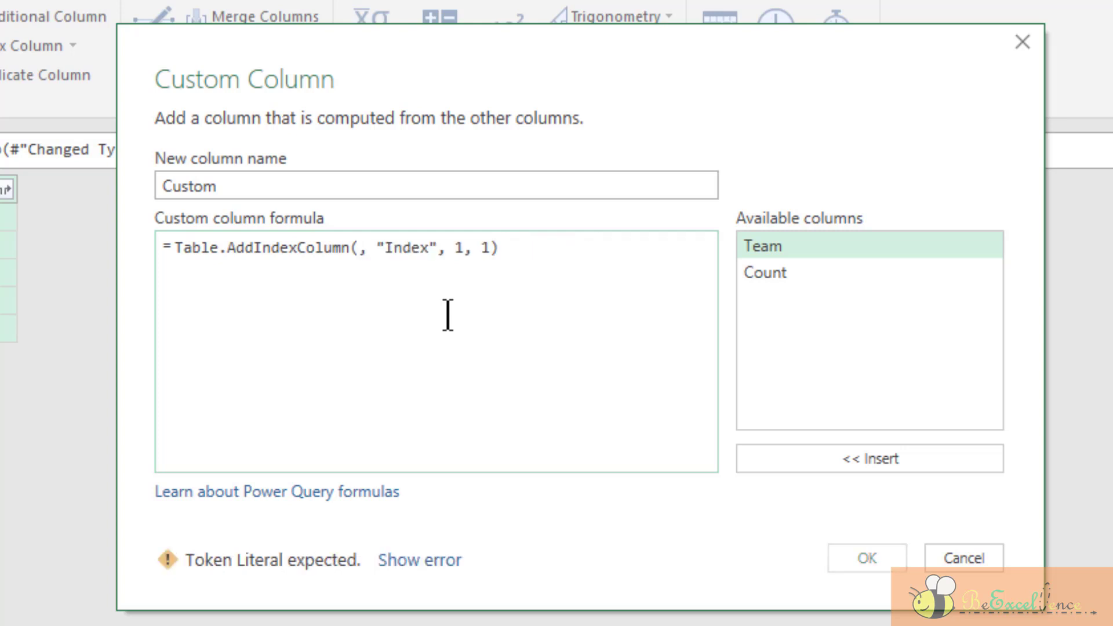
double_click(791, 277)
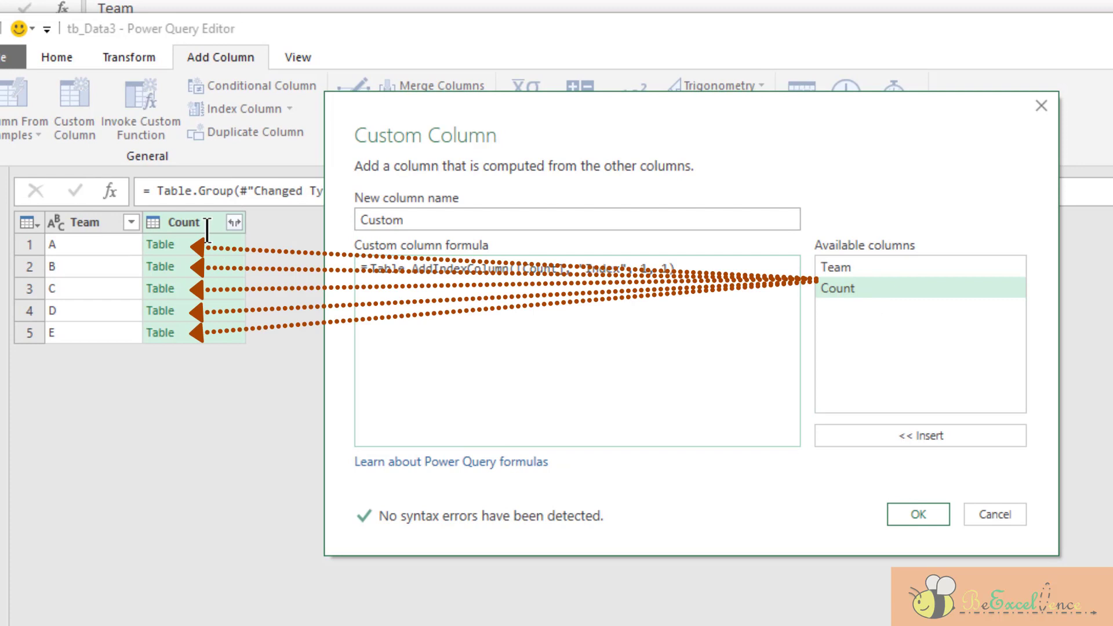
left_click(915, 515)
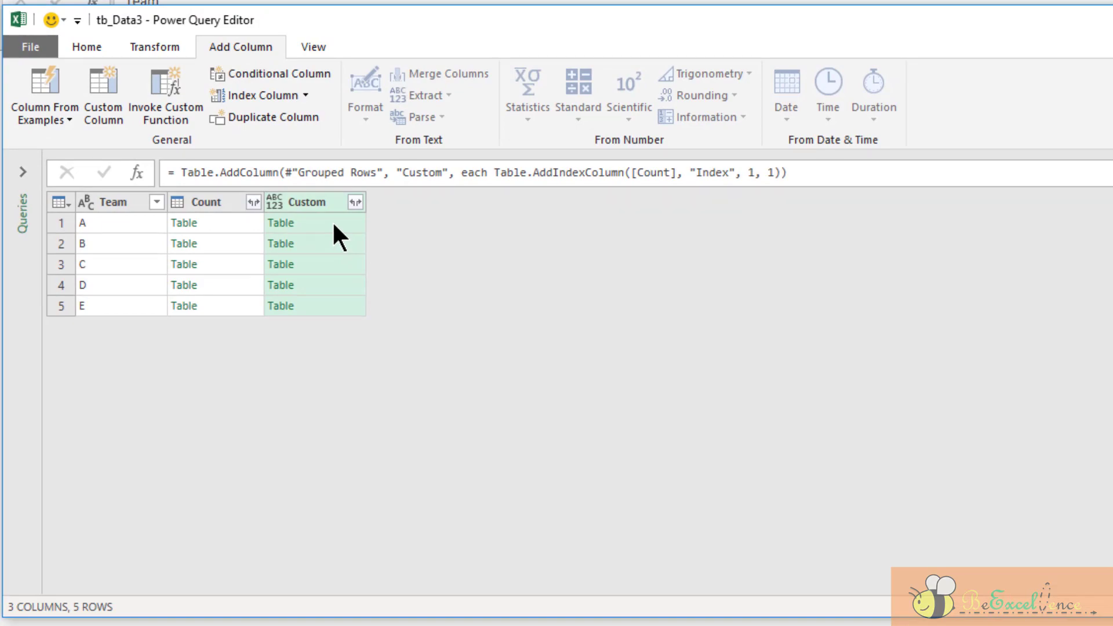
left_click(334, 226)
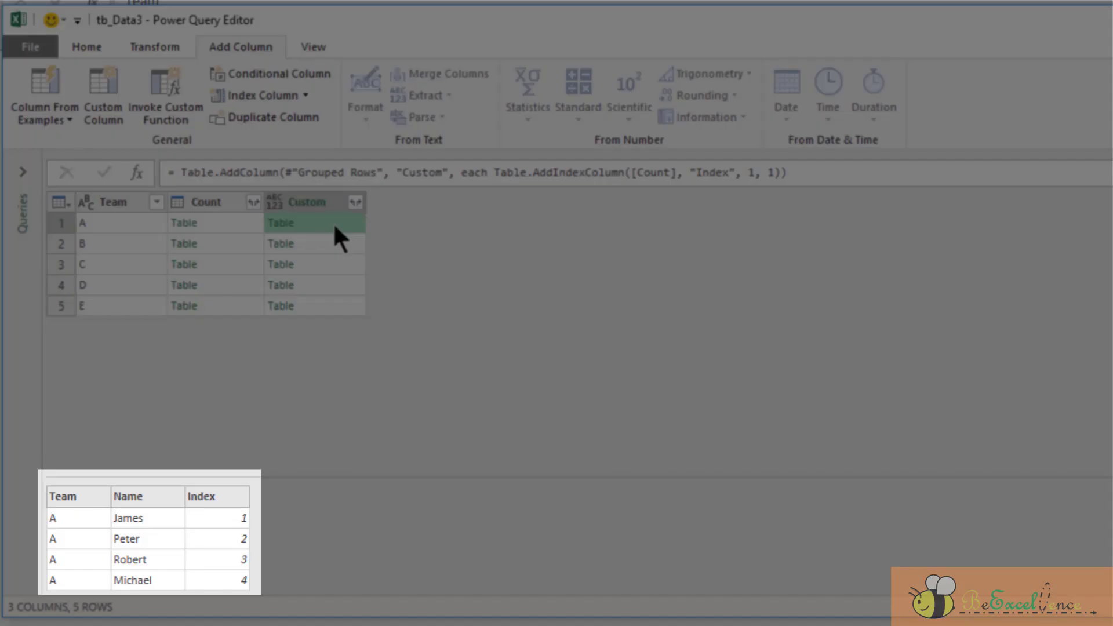
left_click(347, 248)
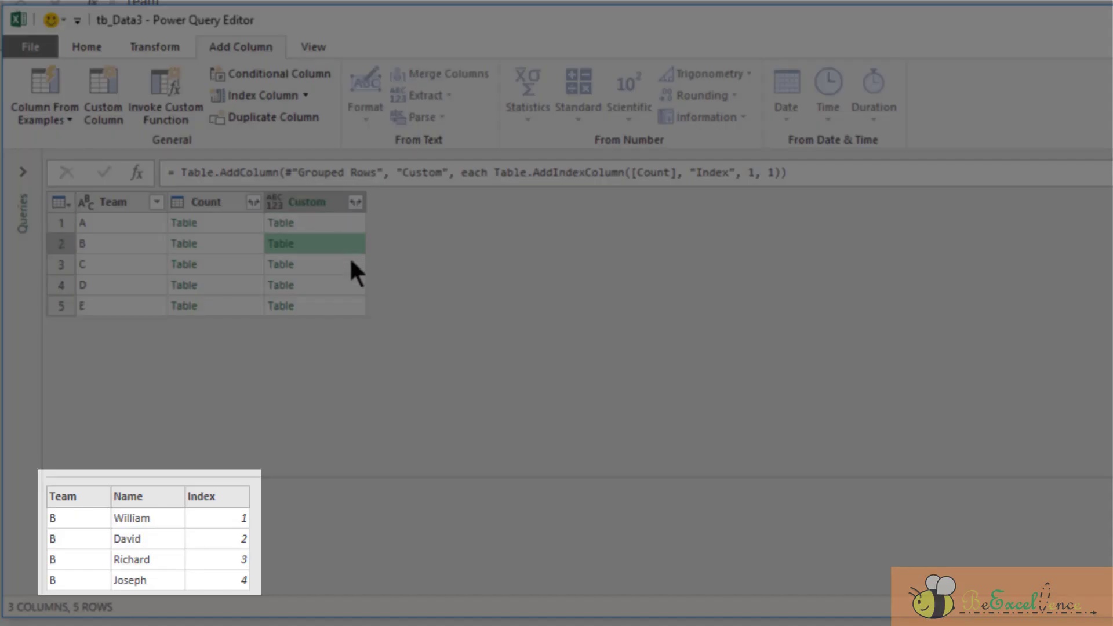
left_click(353, 267)
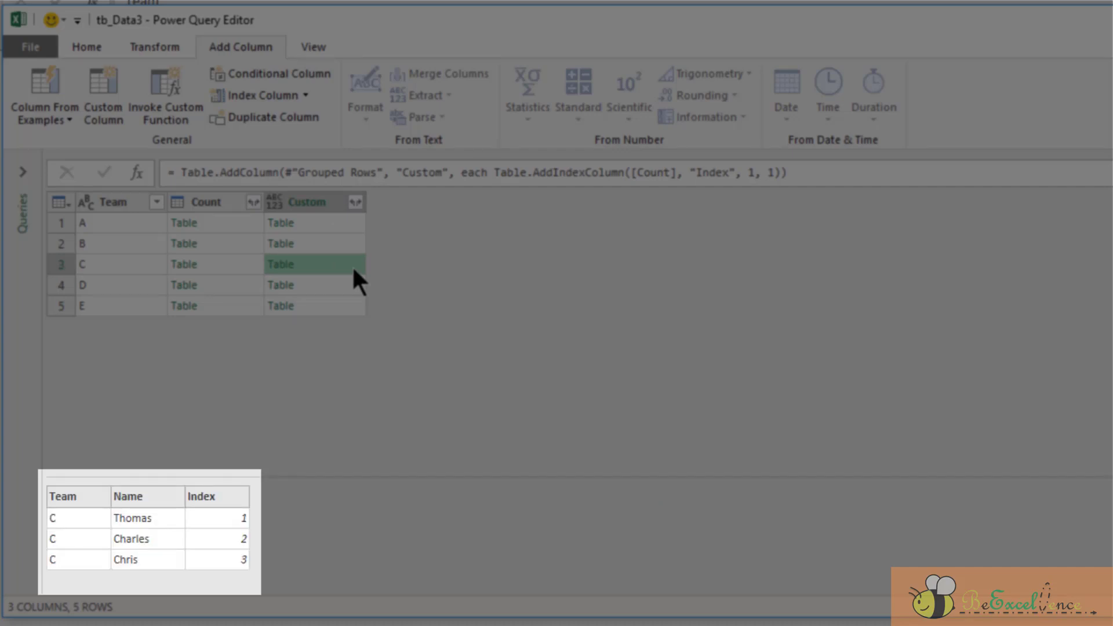
left_click(237, 265)
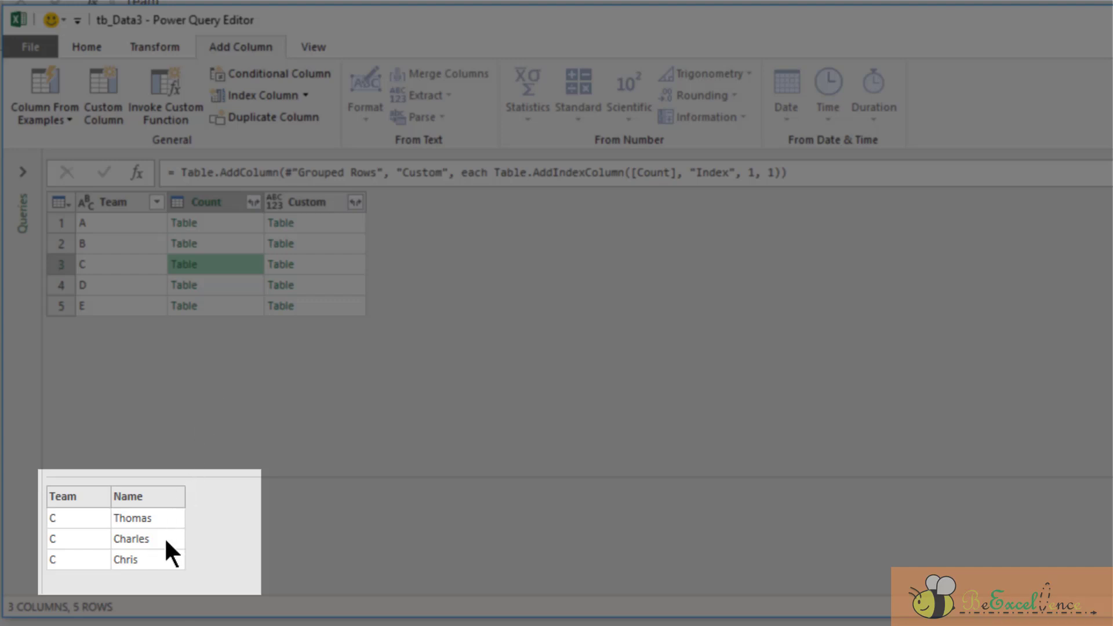
left_click(330, 264)
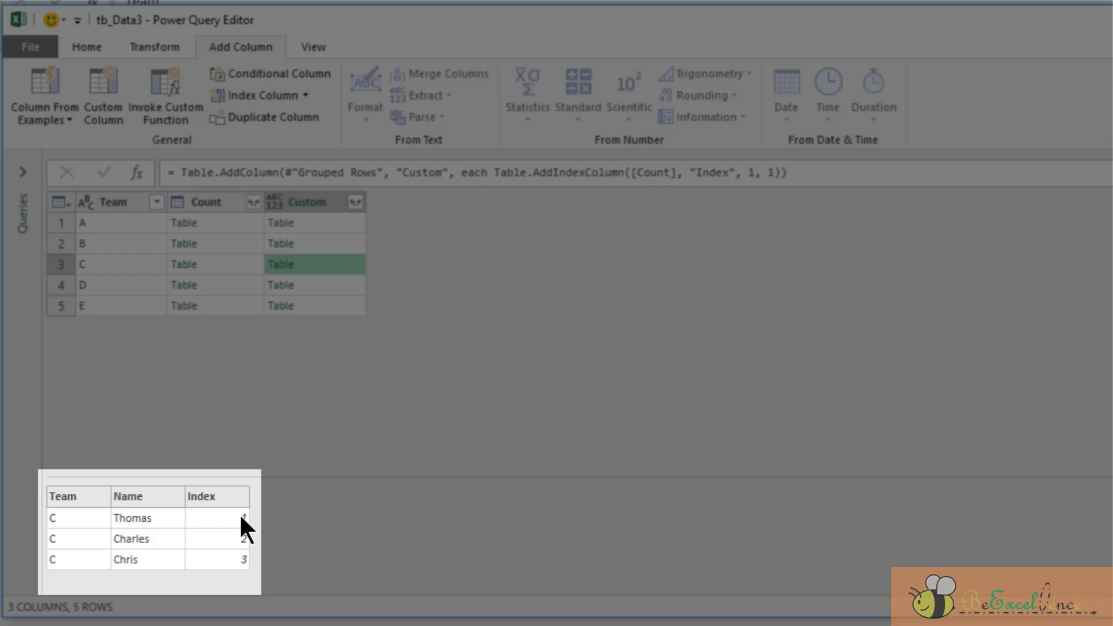
left_click(228, 285)
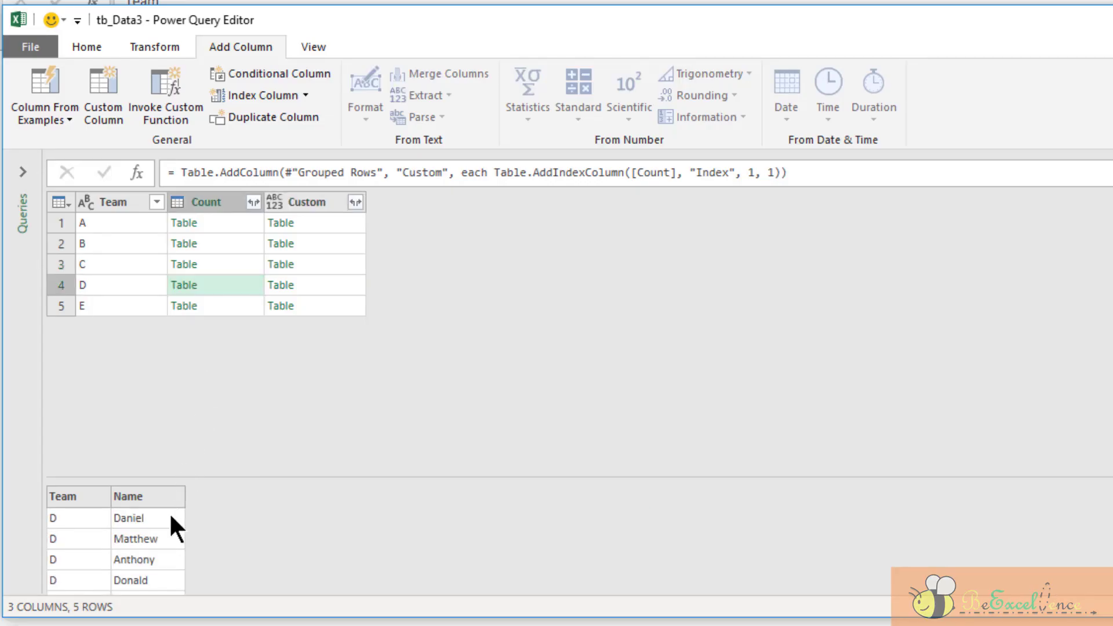
left_click(320, 286)
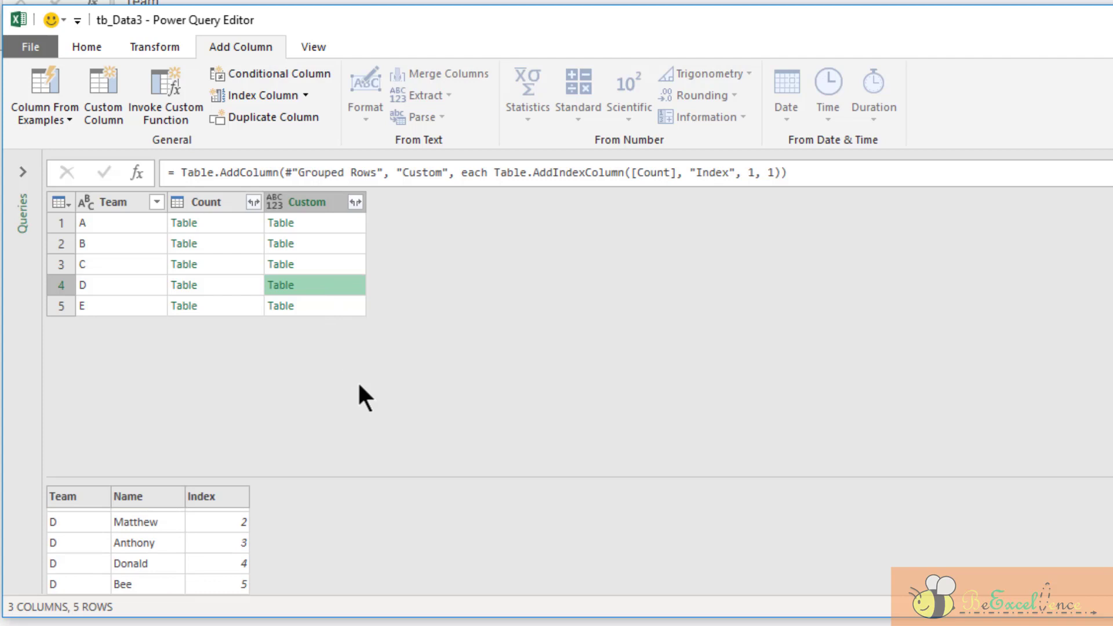
left_click(321, 199)
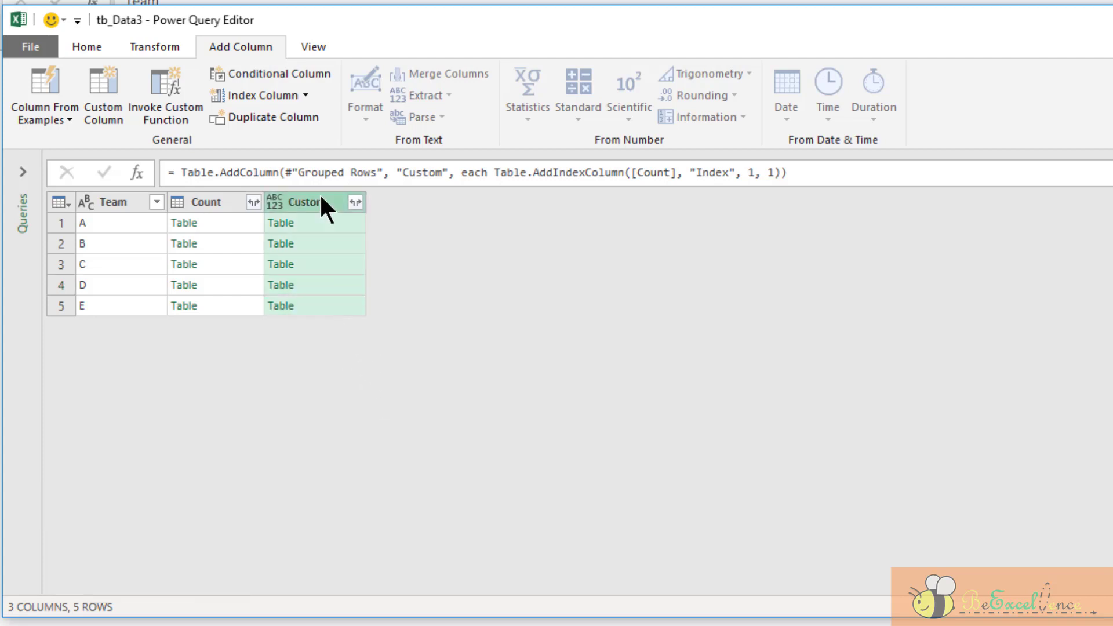
Keep only the Custom column, then preview the nested tables for teams A through E
right_click(323, 199)
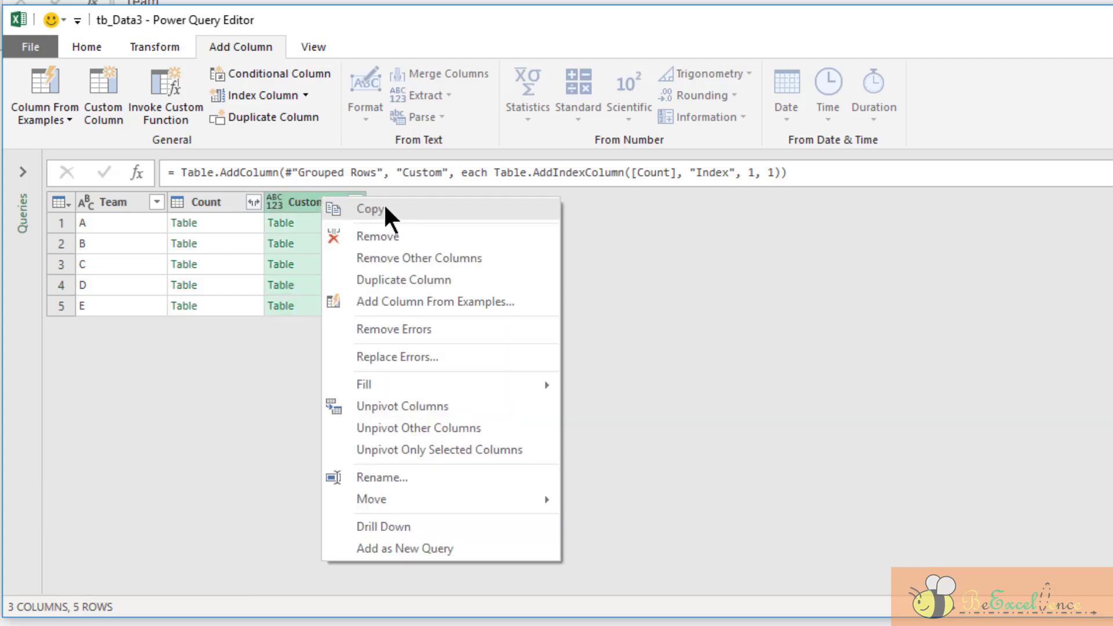
left_click(502, 260)
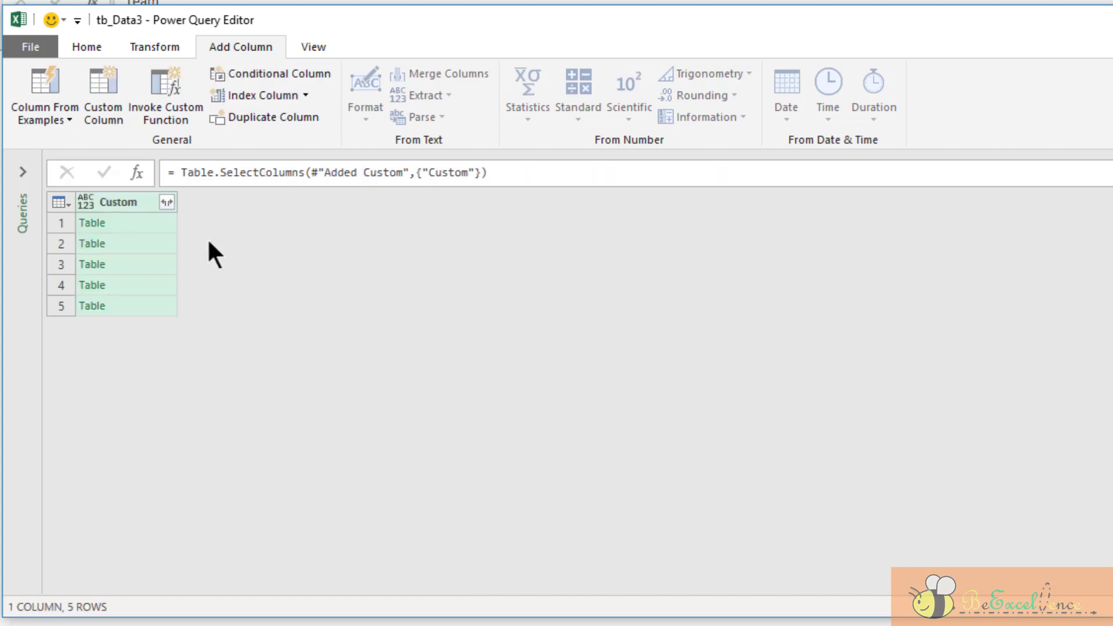
left_click(156, 221)
left_click(158, 244)
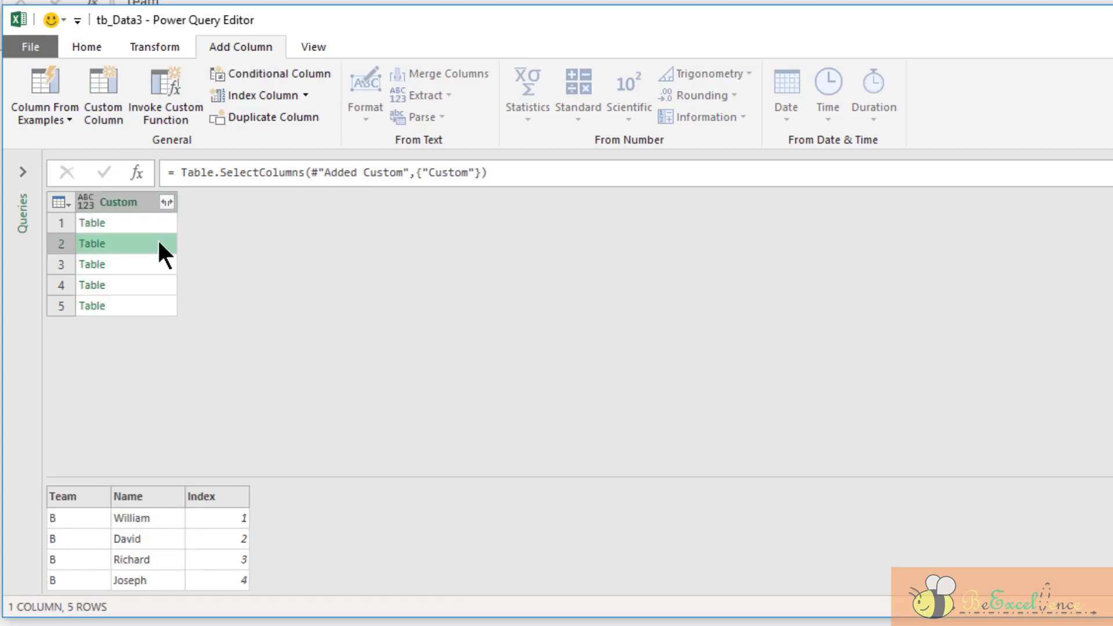
left_click(159, 262)
left_click(158, 285)
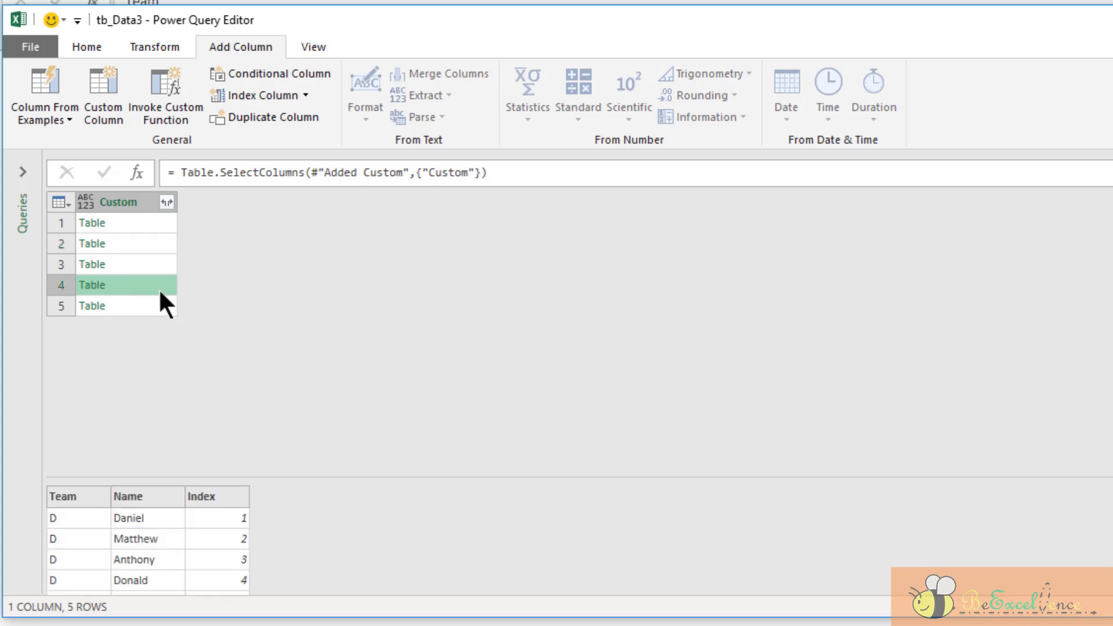
left_click(160, 307)
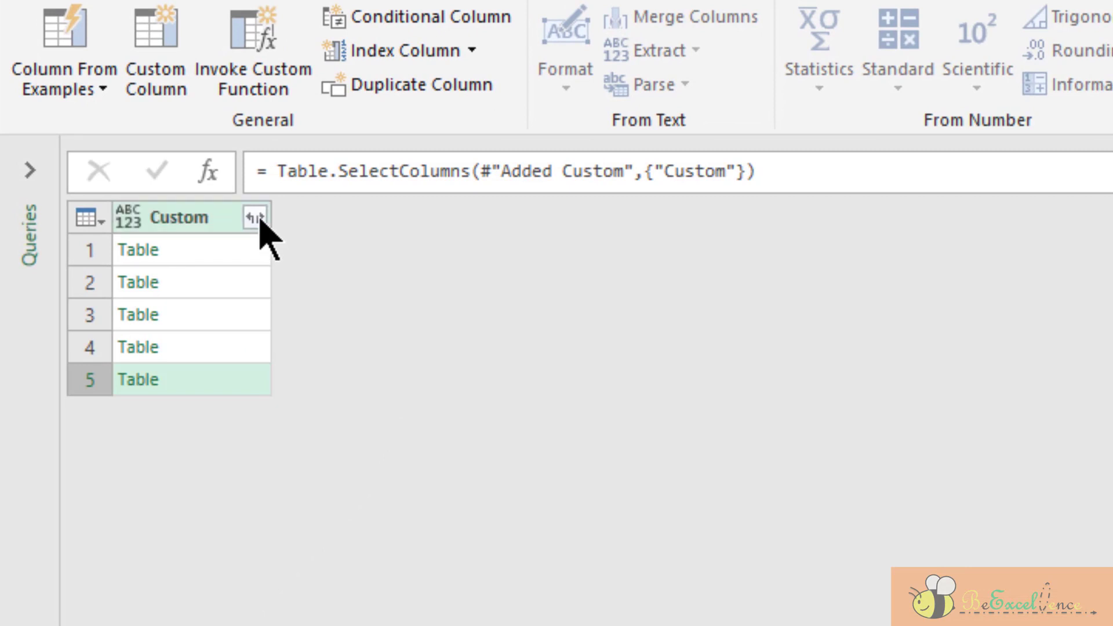
Expand the Custom tables into Team, Name and Index with no original-name prefix
left_click(255, 219)
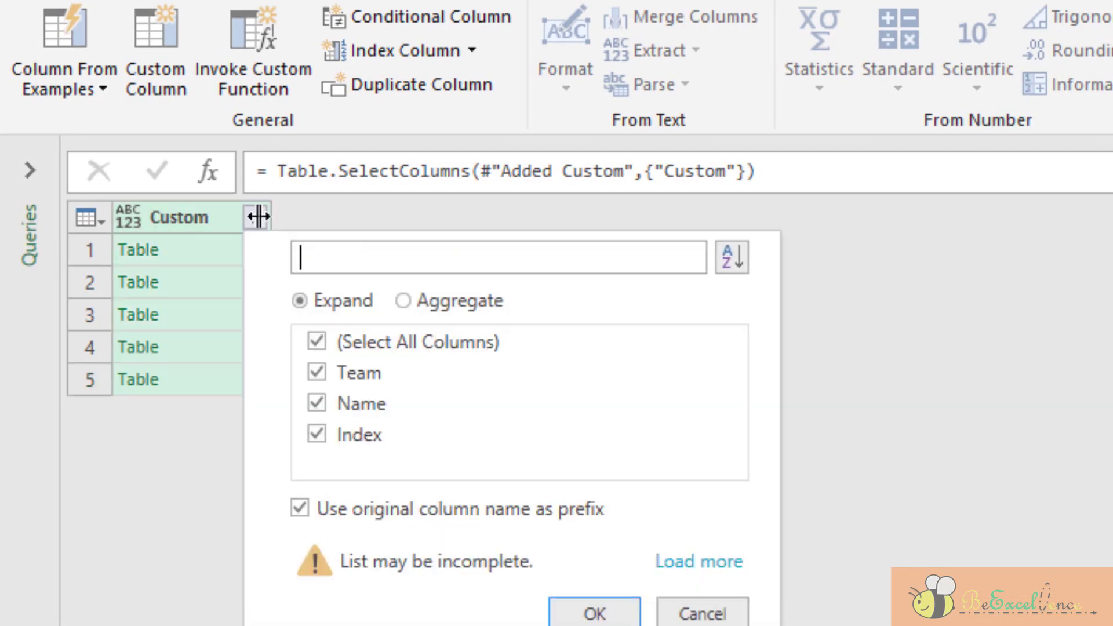
left_click(316, 511)
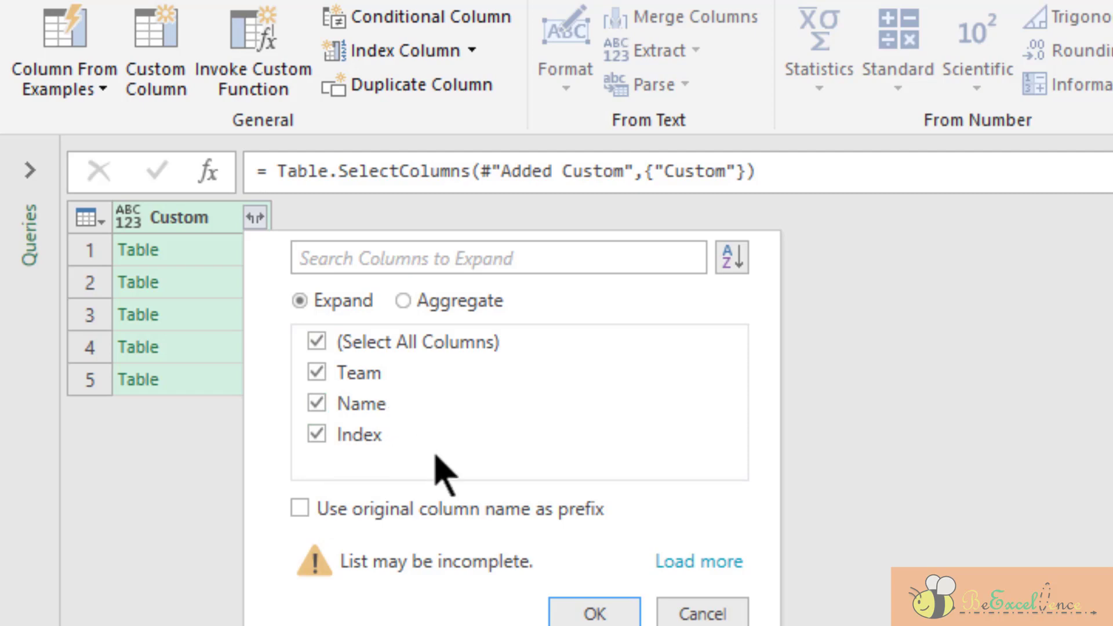
left_click(603, 612)
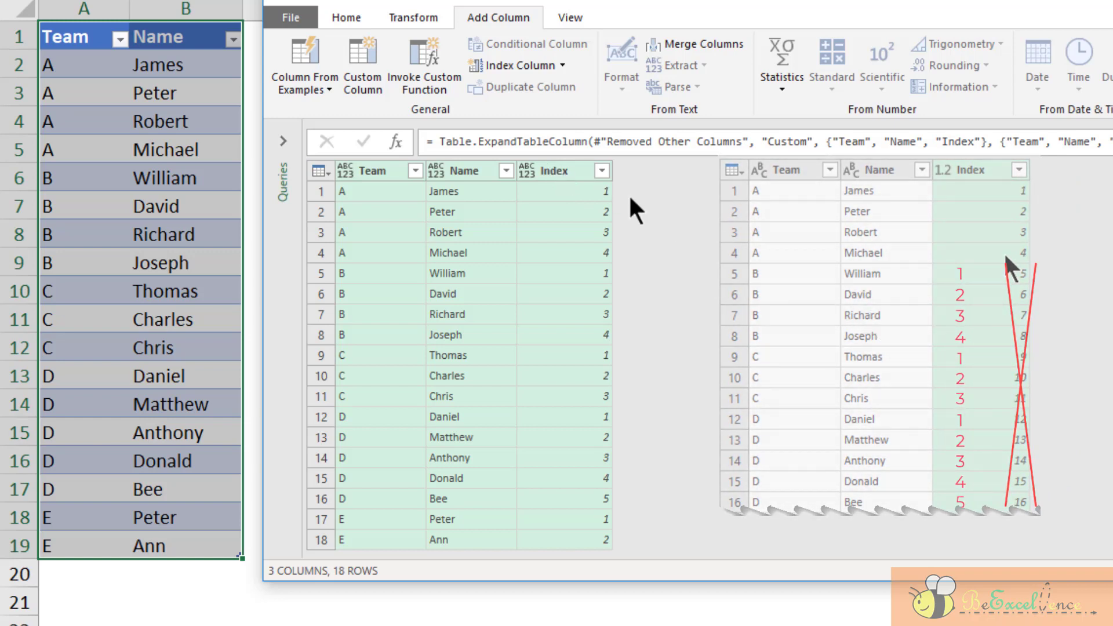
Pivot the Index column using Name as values with Don't Aggregate, giving columns 1–5
left_click(580, 168)
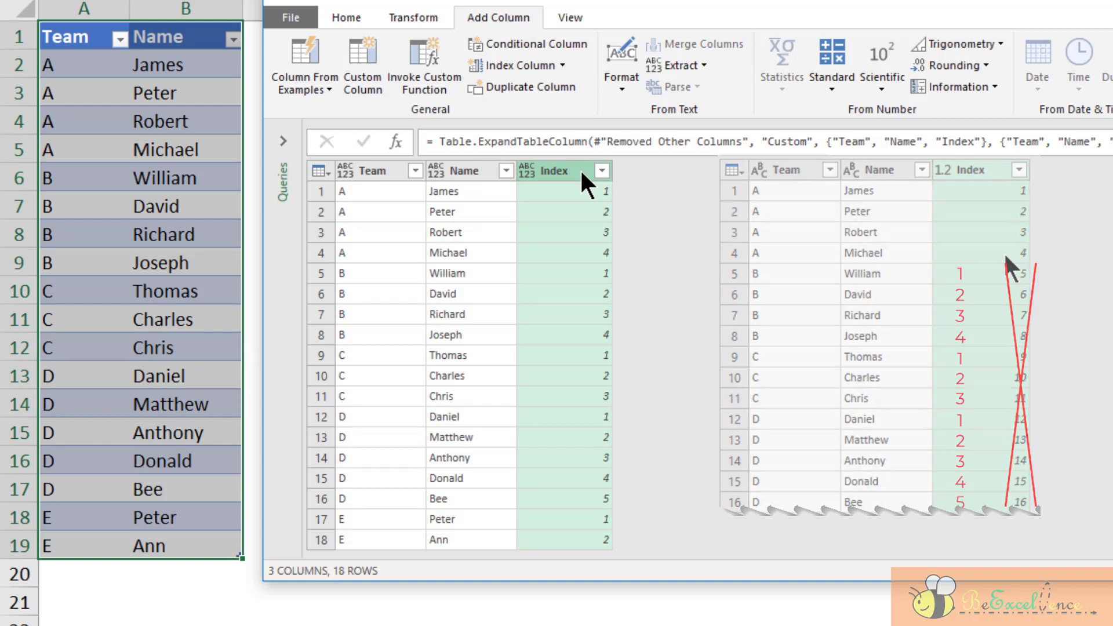
left_click(412, 13)
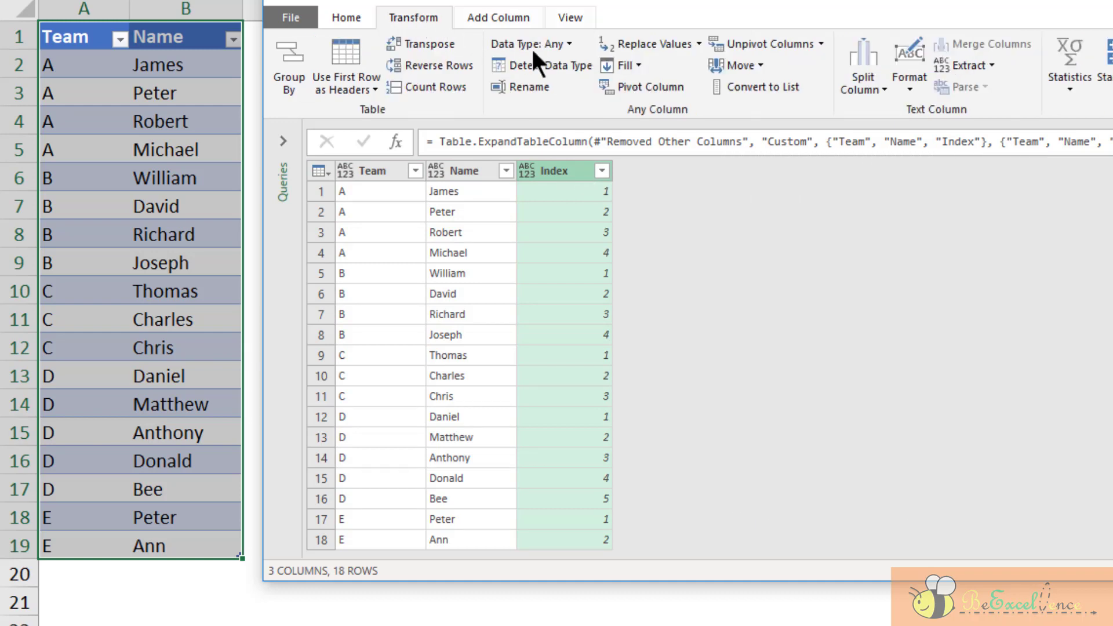
left_click(649, 86)
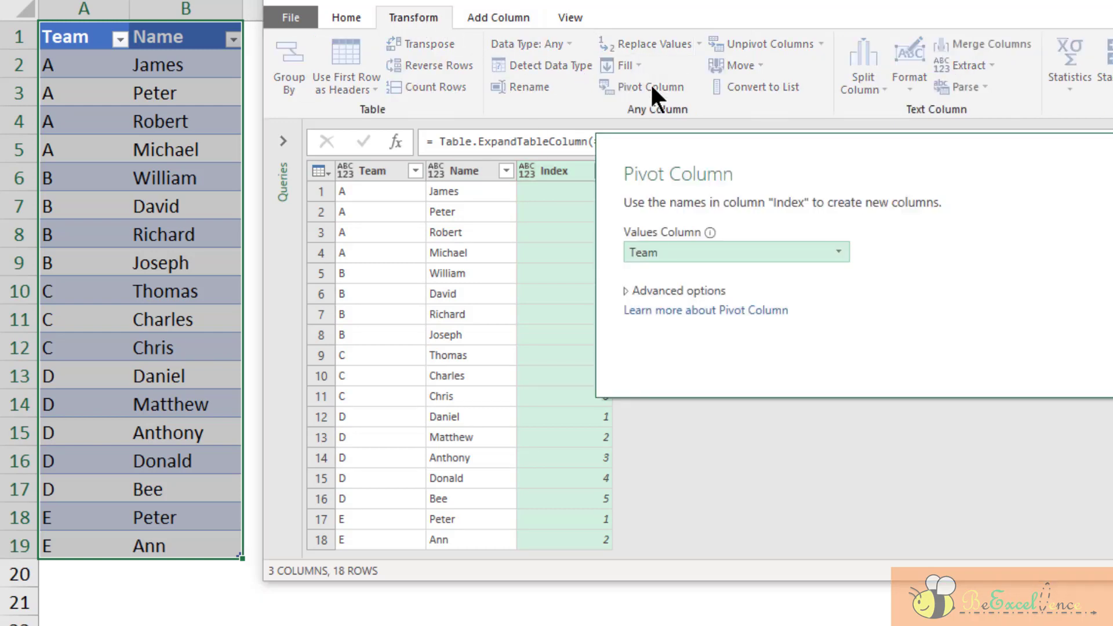
left_click(697, 251)
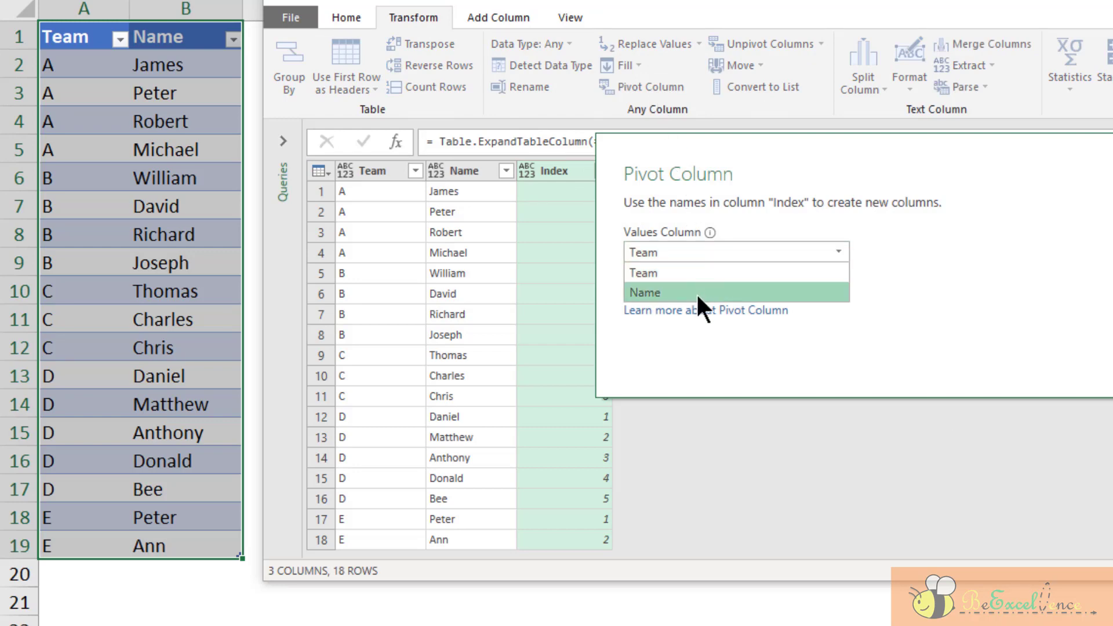
left_click(697, 291)
left_click(667, 291)
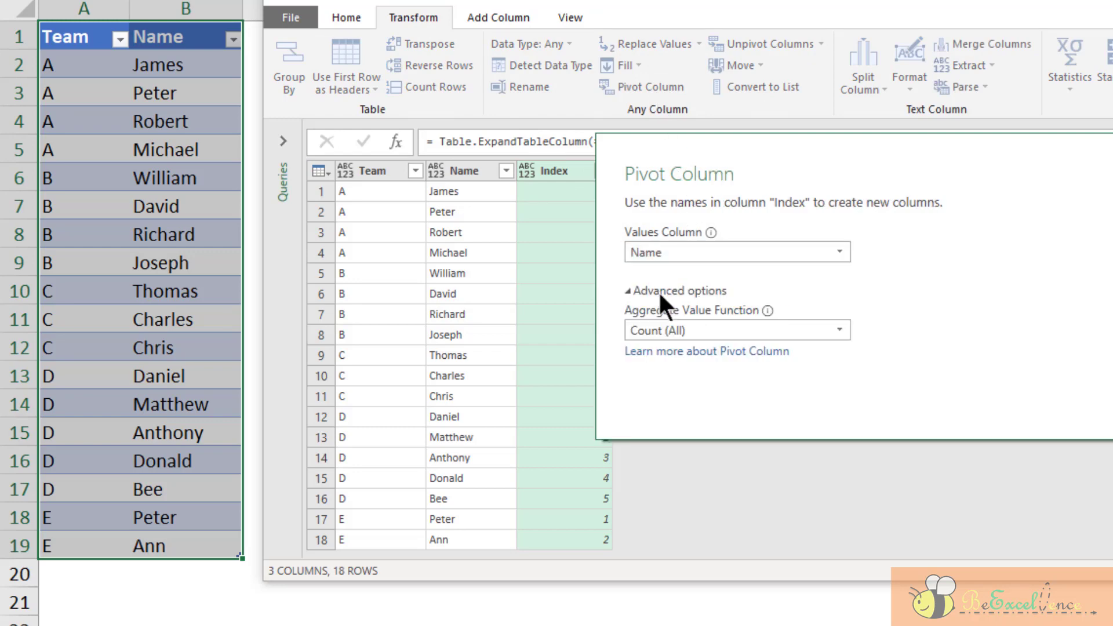
left_click(698, 328)
left_click(725, 449)
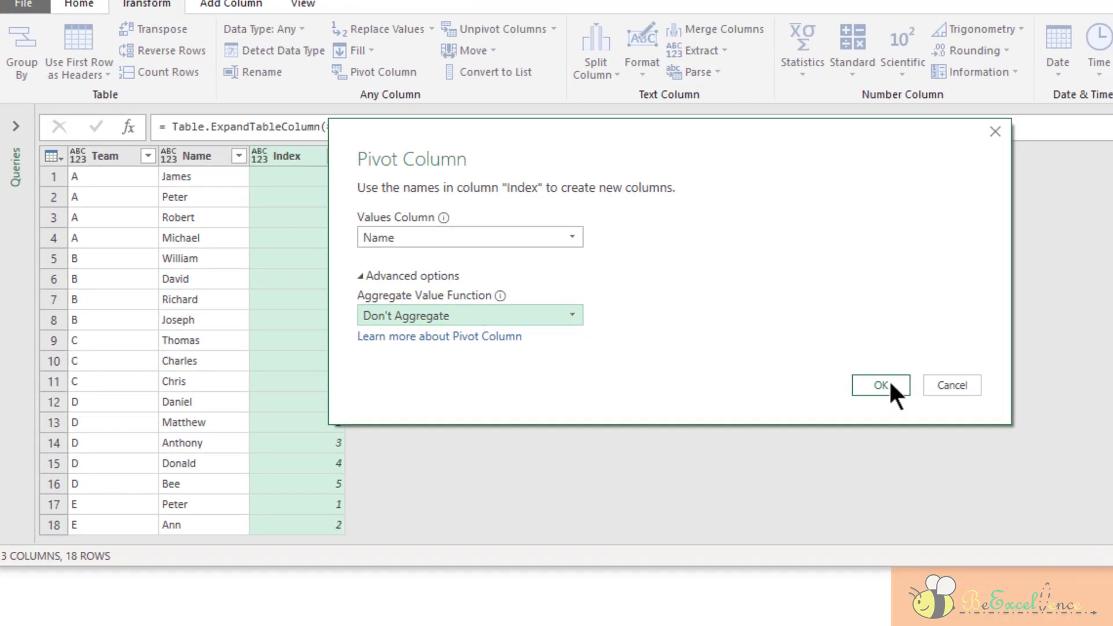
left_click(881, 385)
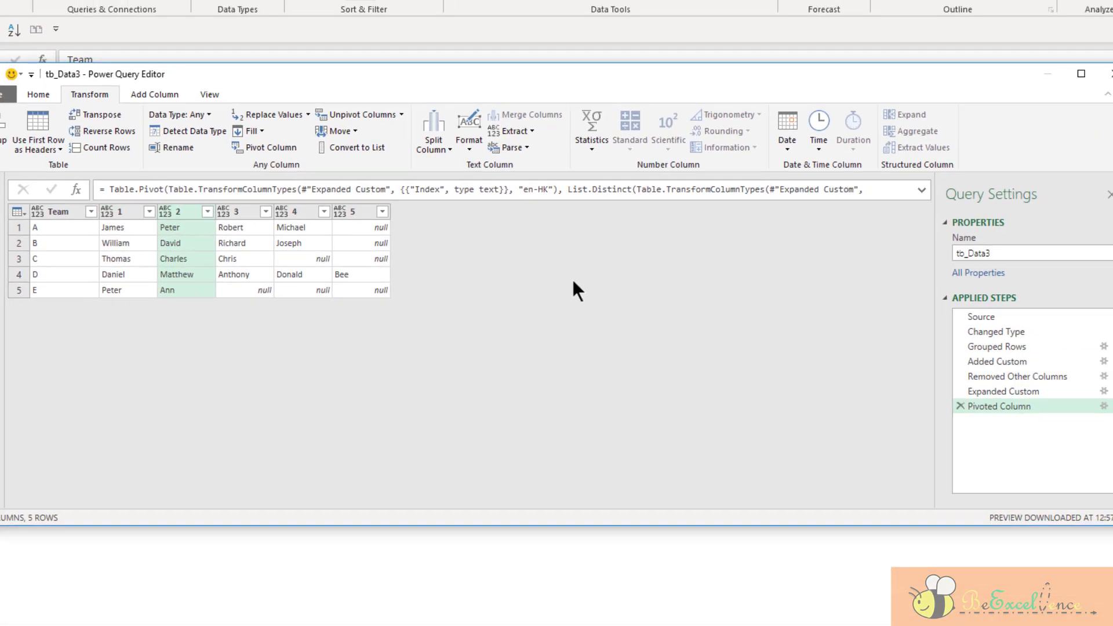
Delete the Pivoted Column step and prefix the Index values with 'Member '
left_click(956, 405)
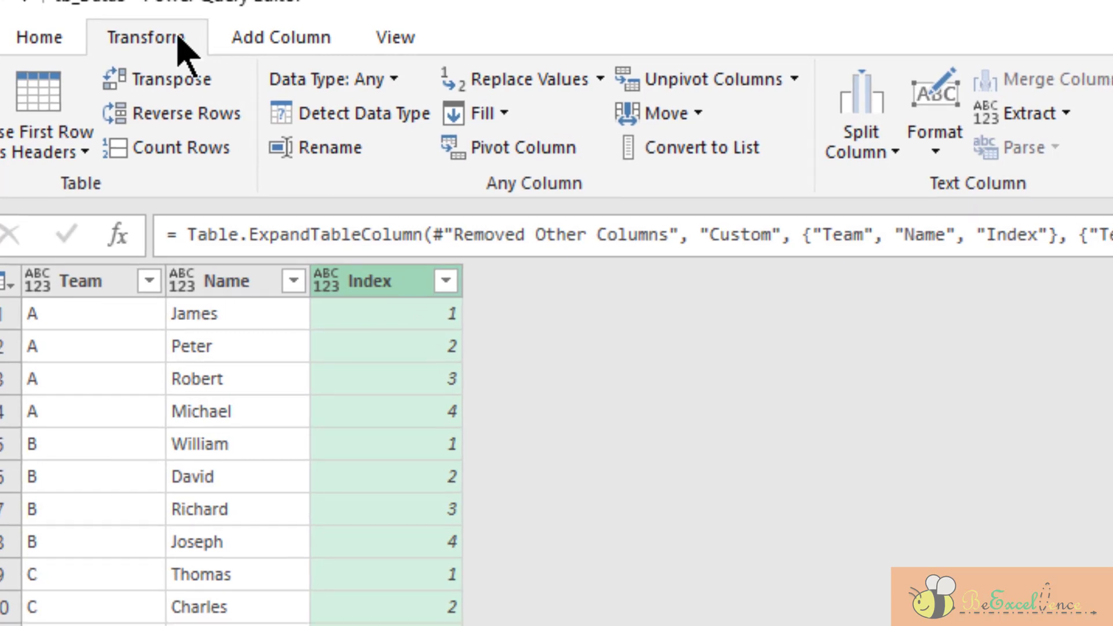
left_click(944, 150)
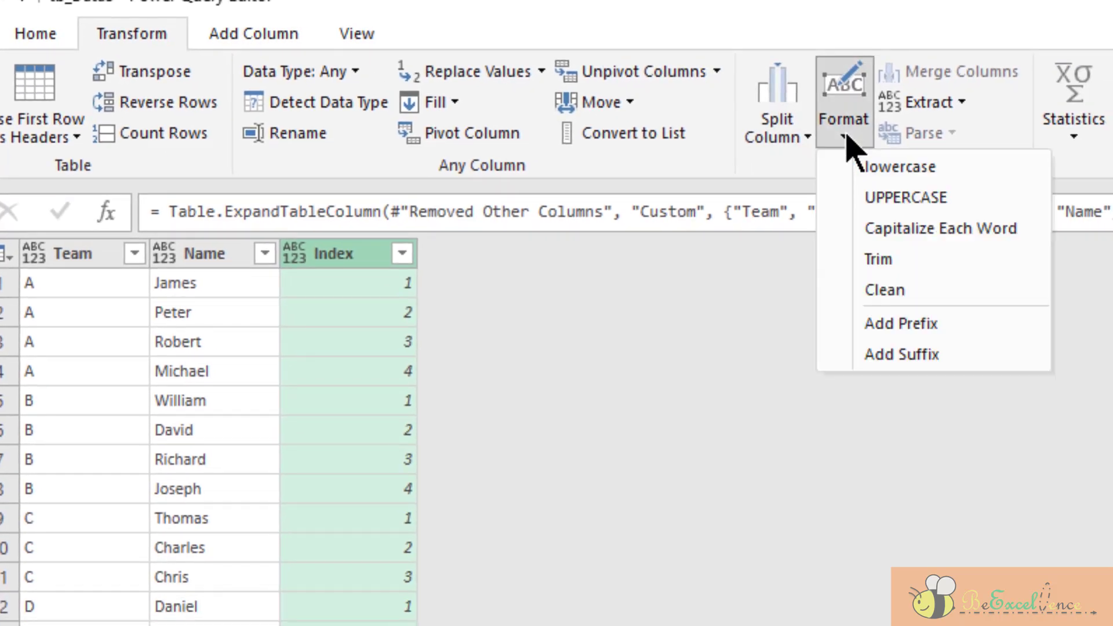
left_click(1018, 339)
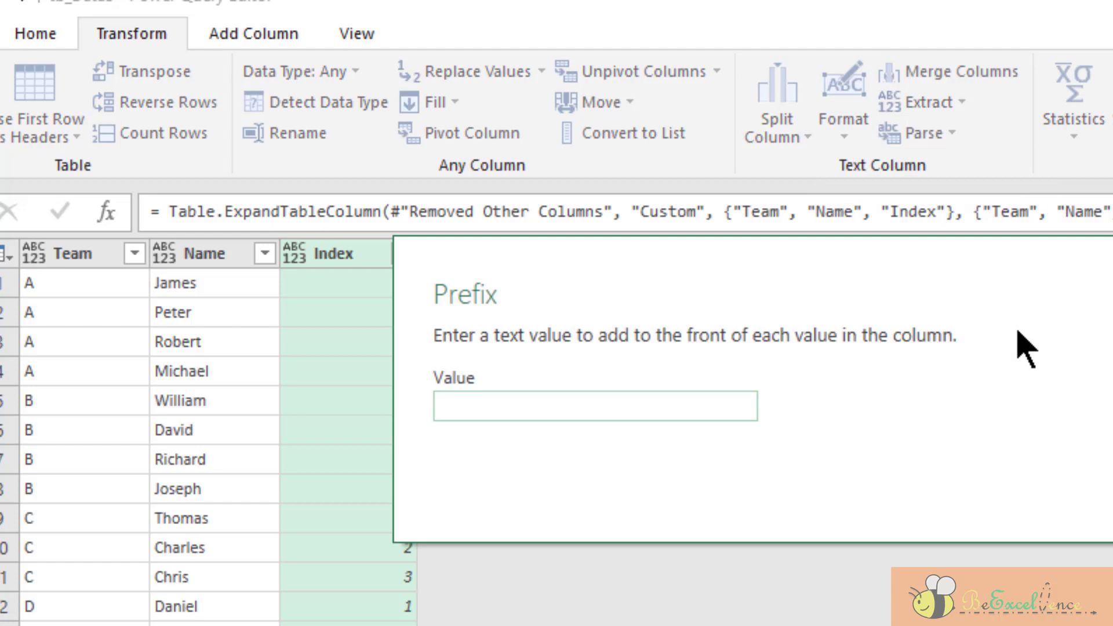
type("Member")
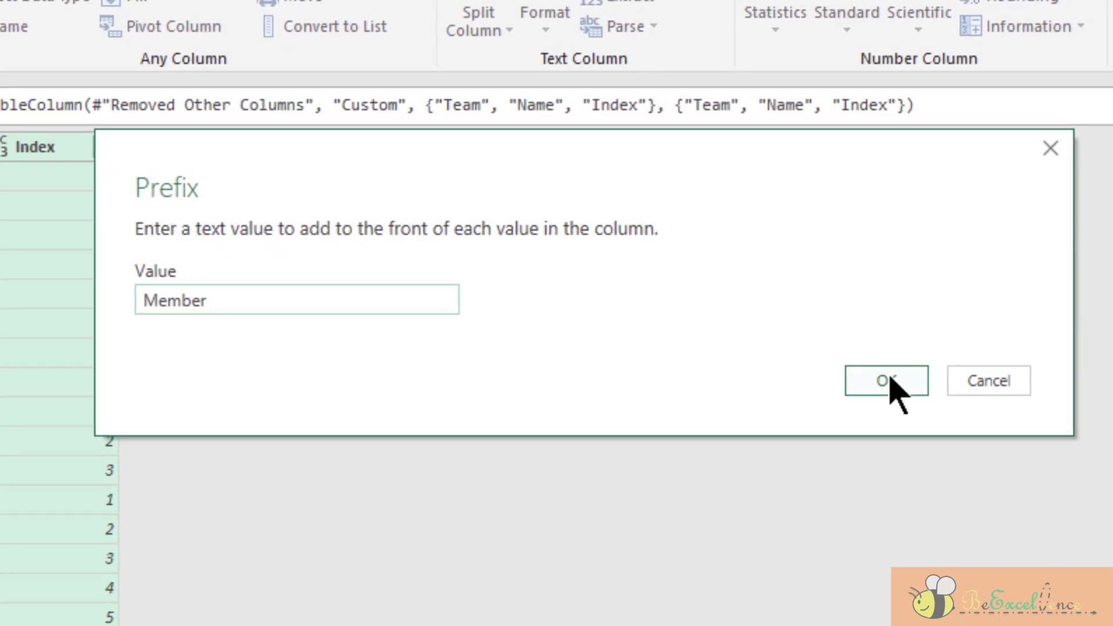
left_click(886, 383)
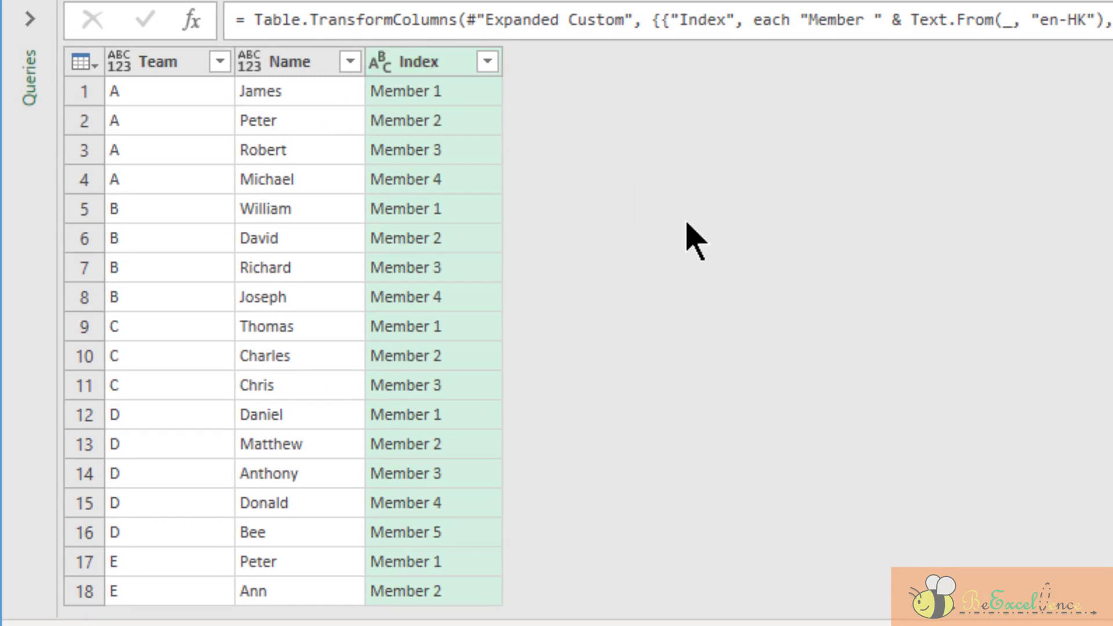
Set the Team and Name columns to the Text data type
left_click(272, 58)
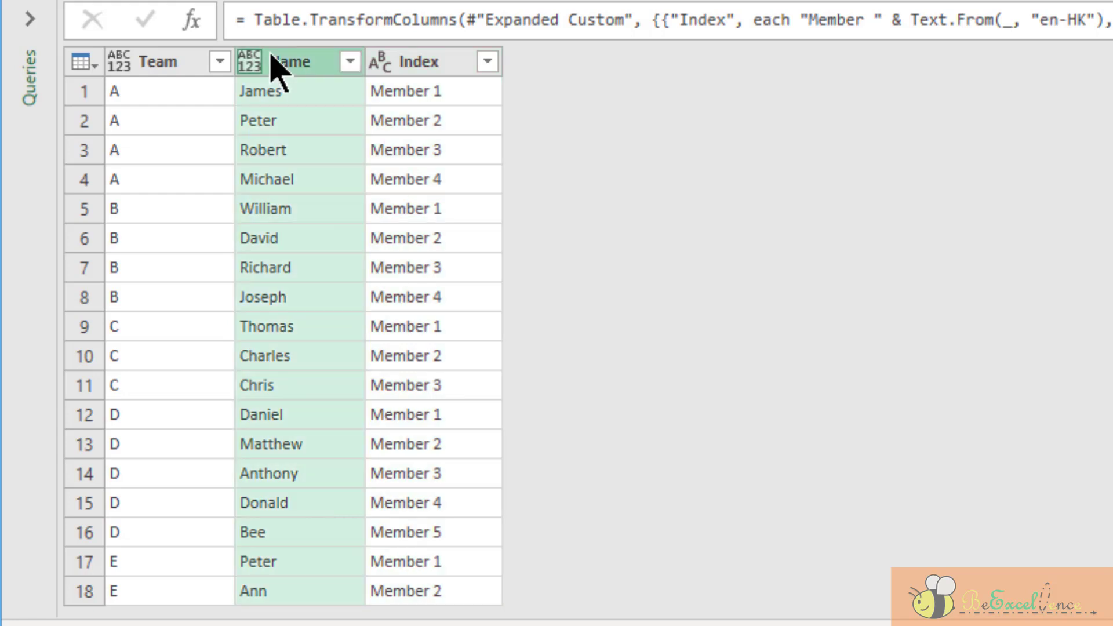
left_click(160, 61, "ctrl")
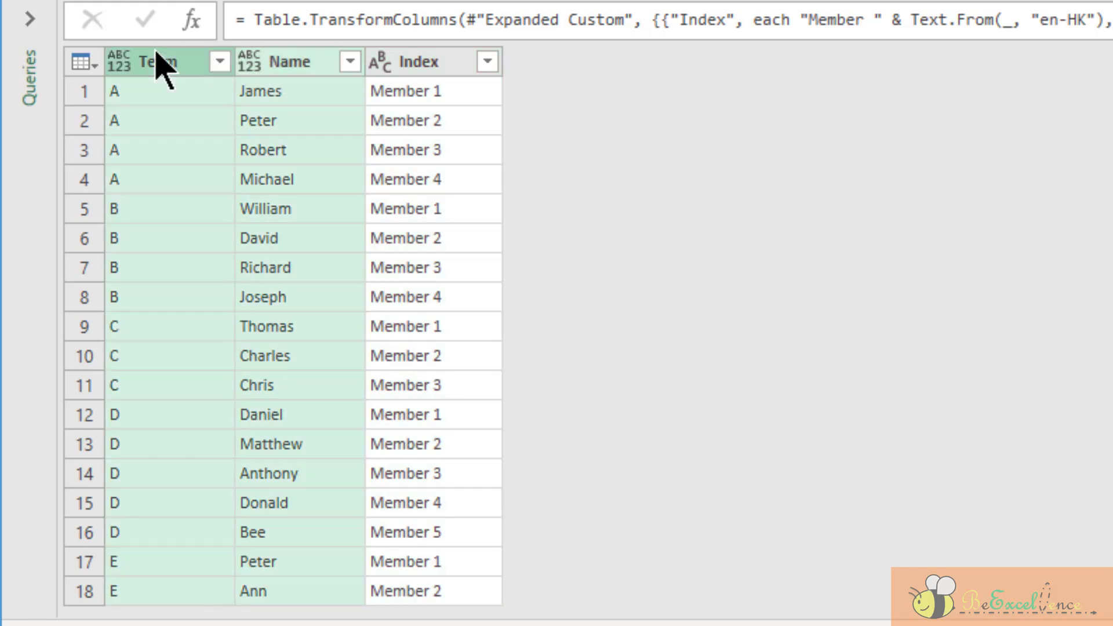
left_click(124, 66)
left_click(246, 388)
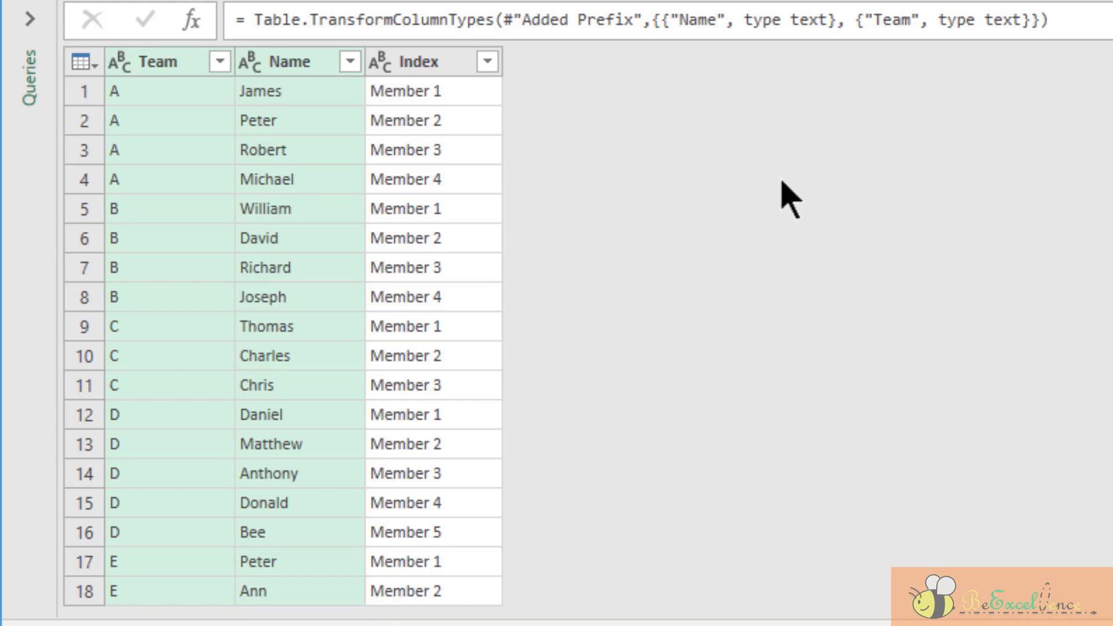
Pivot Index with Name as the values column and Don't Aggregate
left_click(411, 63)
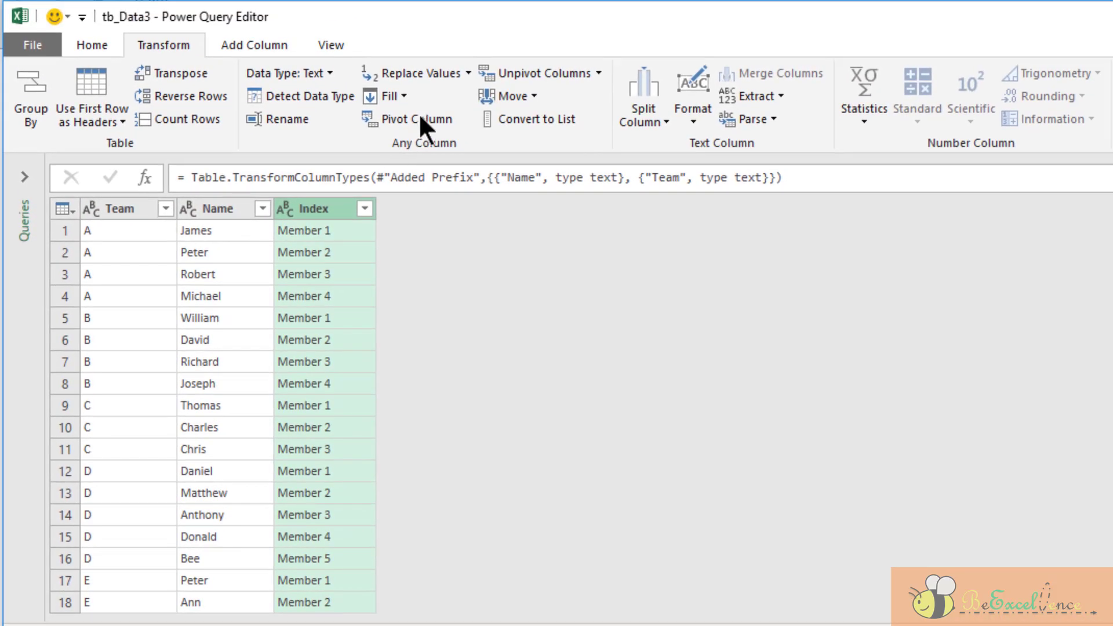
left_click(421, 117)
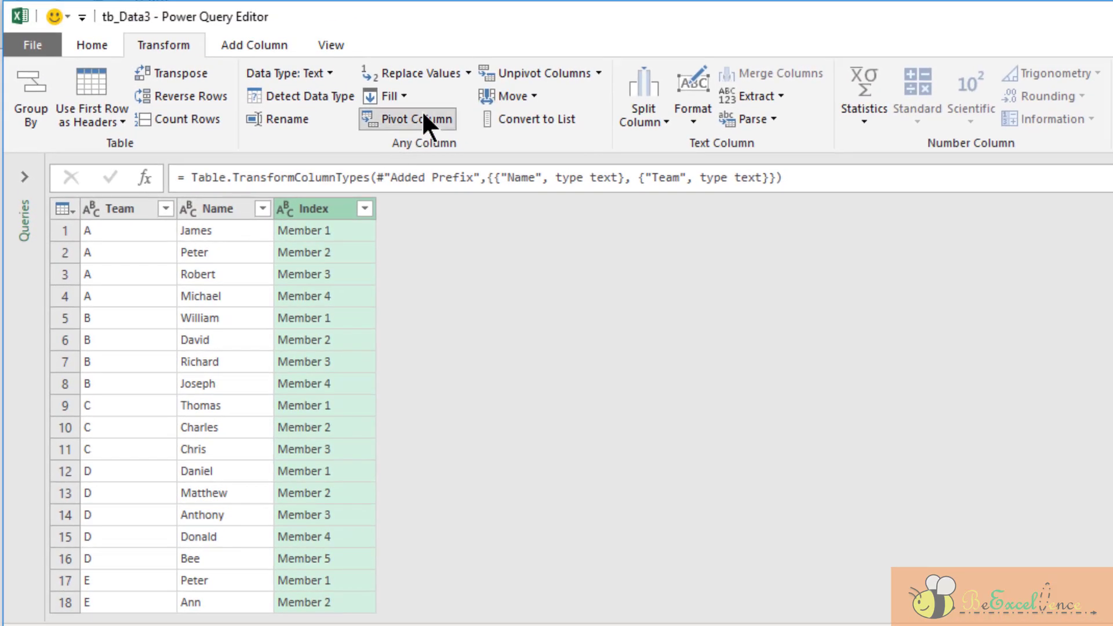
left_click(543, 297)
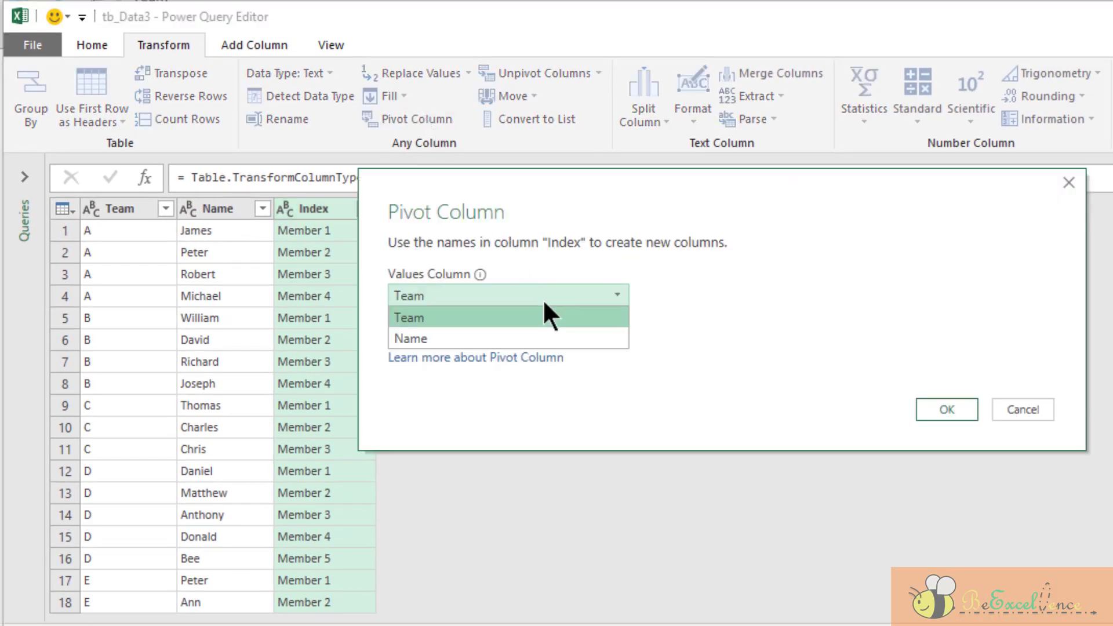
left_click(549, 337)
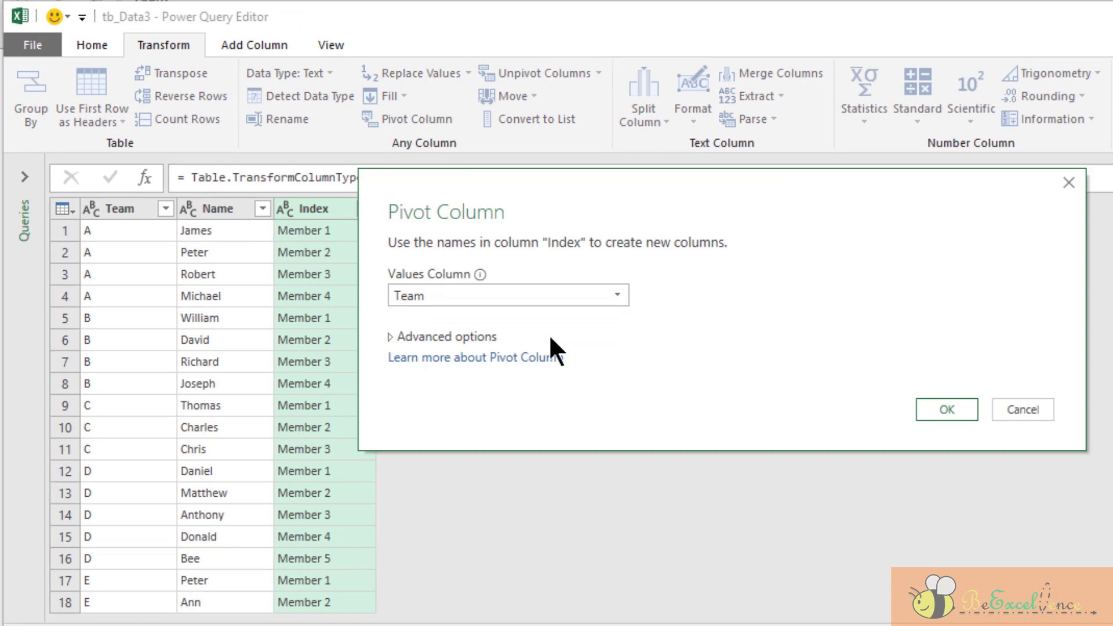
left_click(432, 338)
left_click(536, 383)
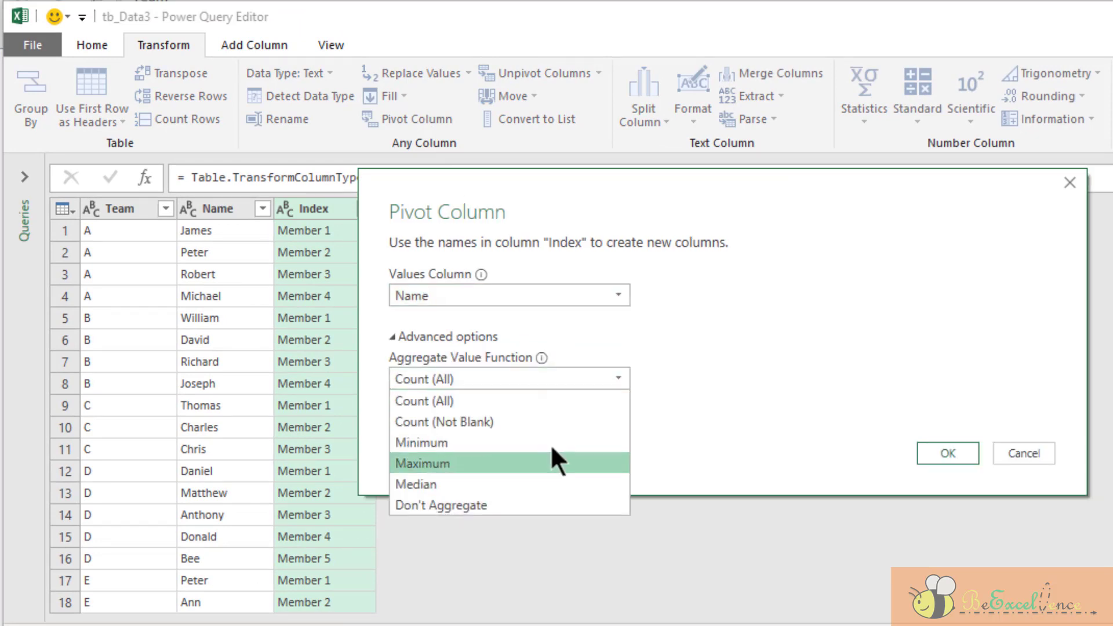
left_click(565, 504)
left_click(943, 455)
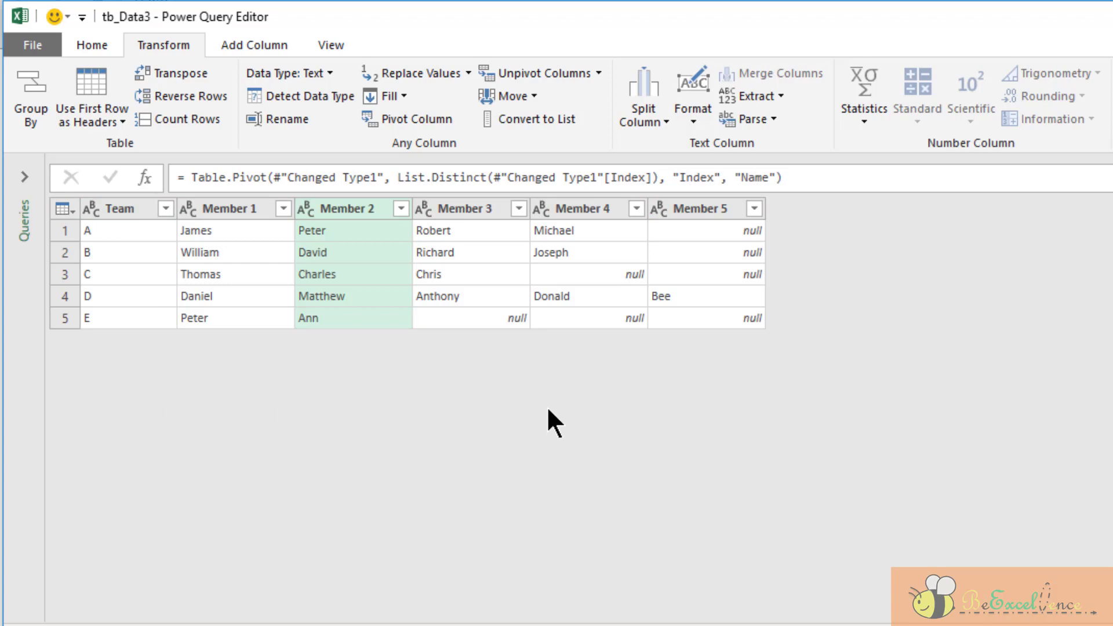
Close & Load the query as a table on the existing worksheet at cell F1
left_click(90, 45)
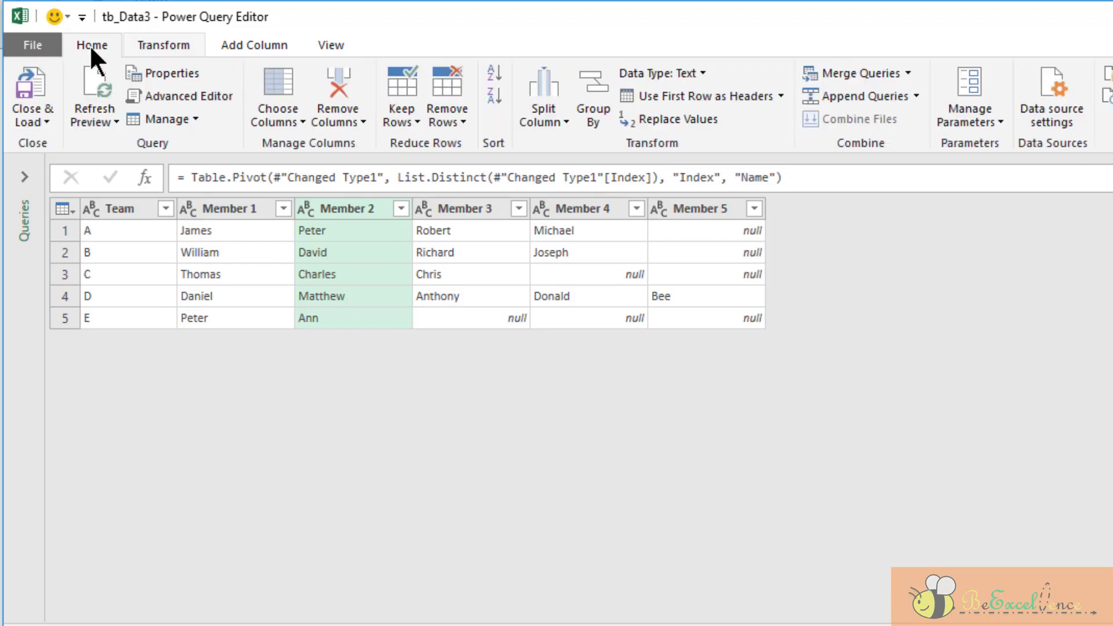
left_click(46, 123)
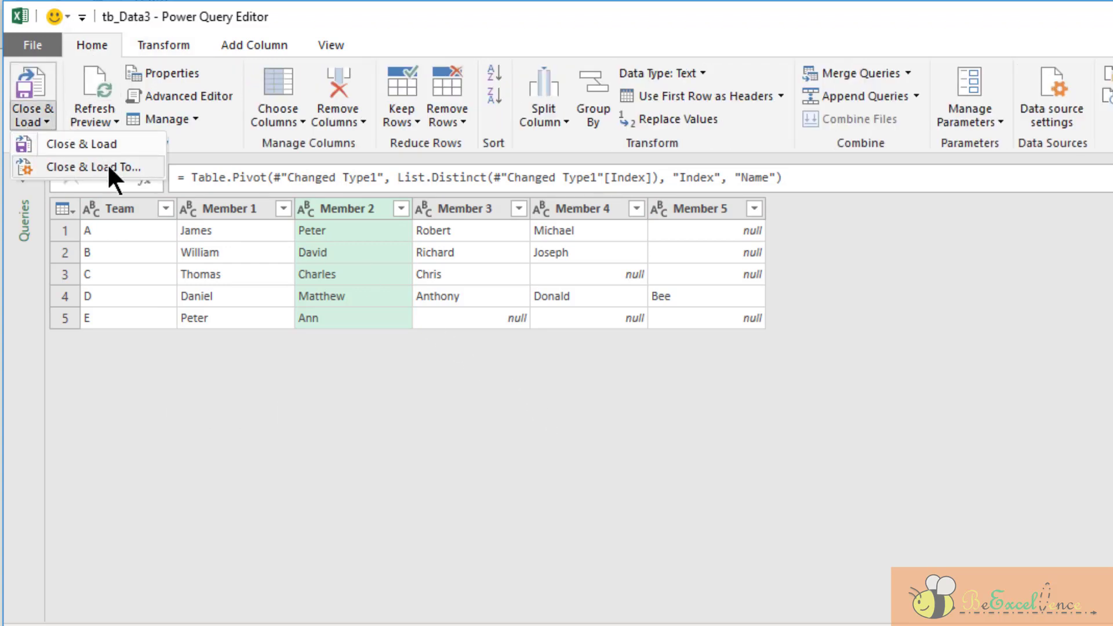
left_click(107, 167)
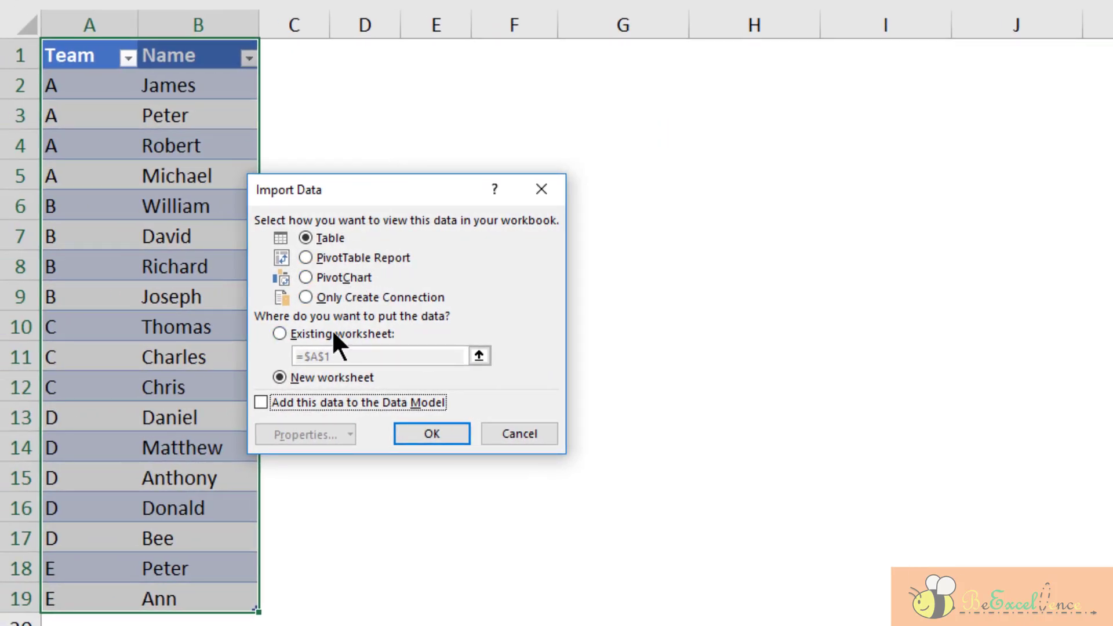
left_click(334, 335)
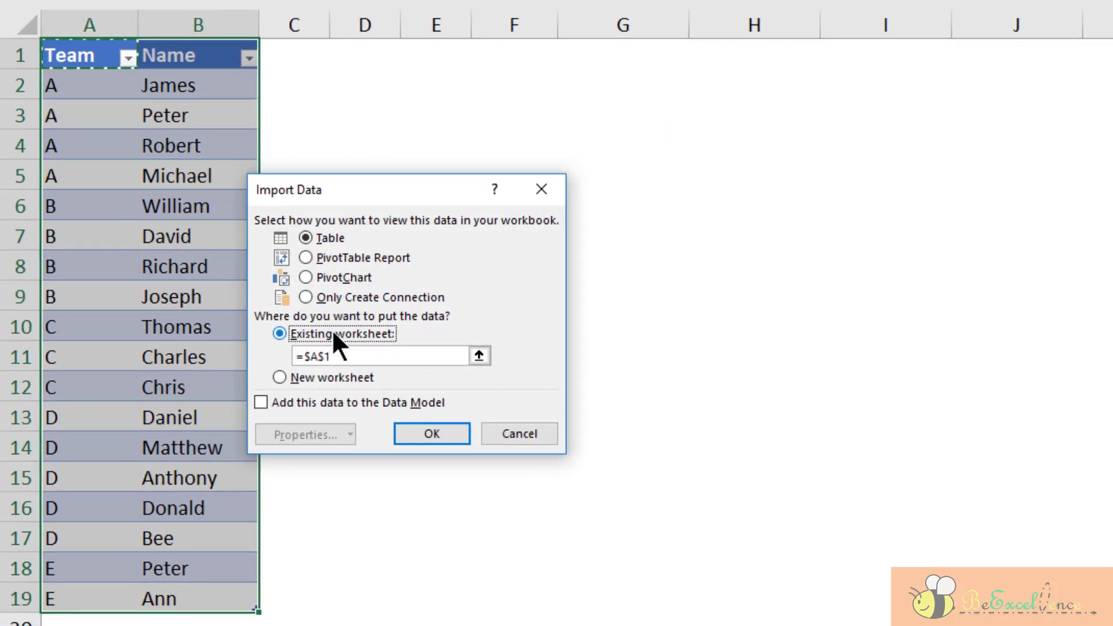
left_click(499, 55)
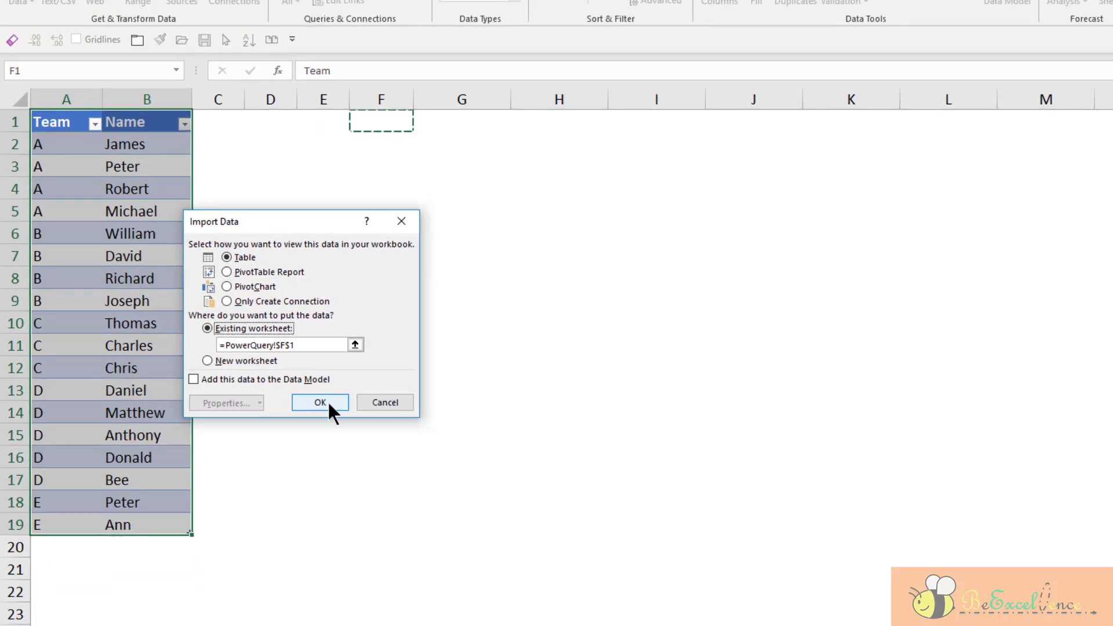
left_click(327, 402)
left_click(839, 192)
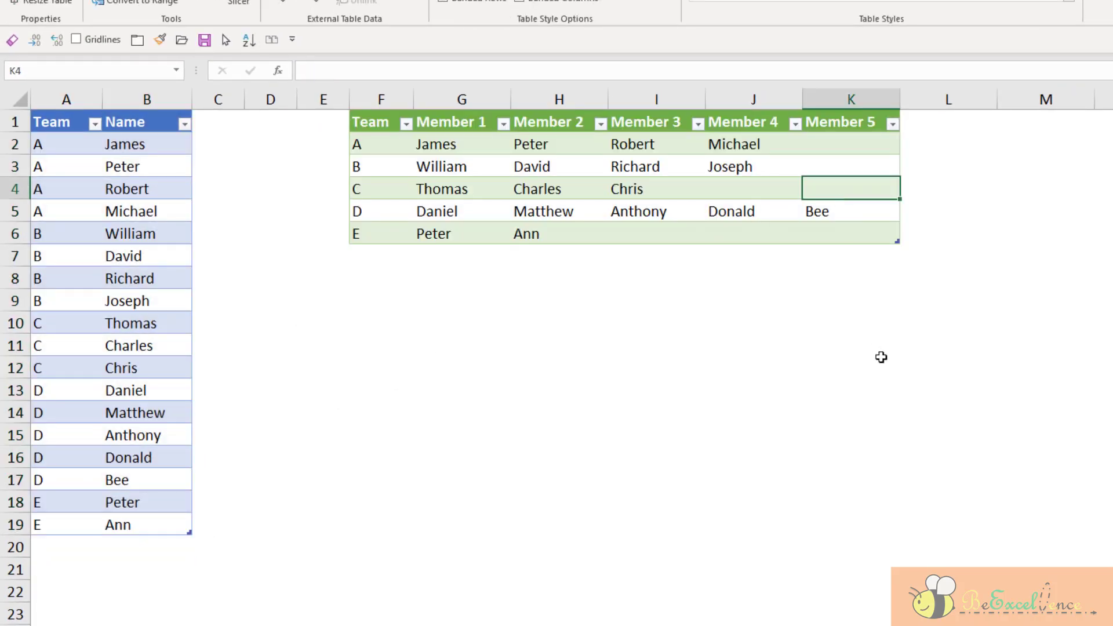
Change the team in A4 and A5 (Robert, Michael) from A to B
left_click(710, 390)
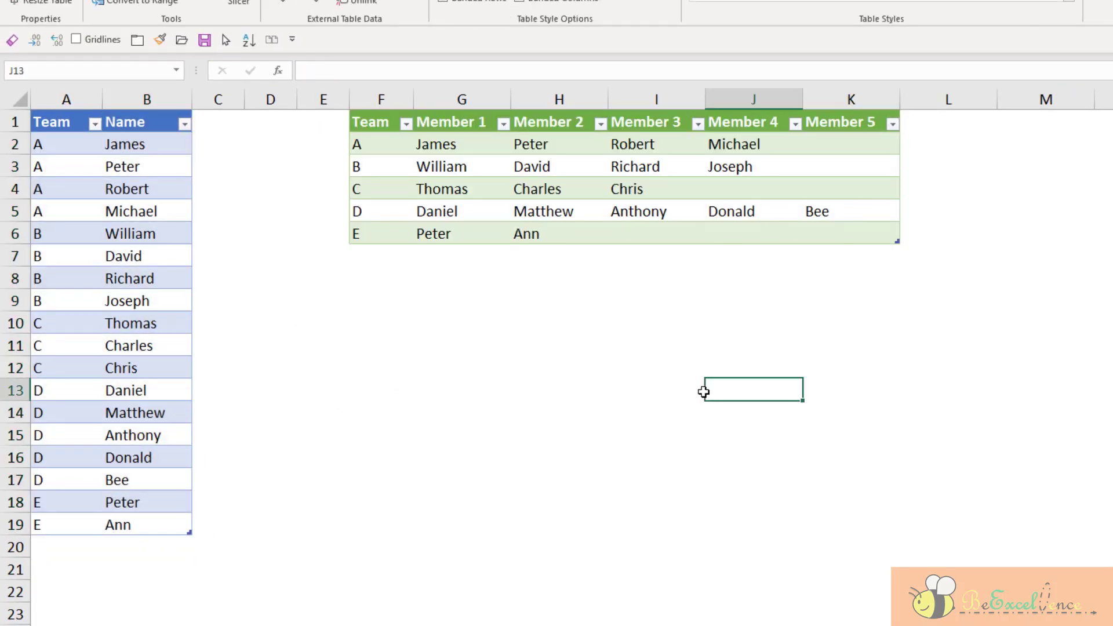
left_click(76, 196)
type("B")
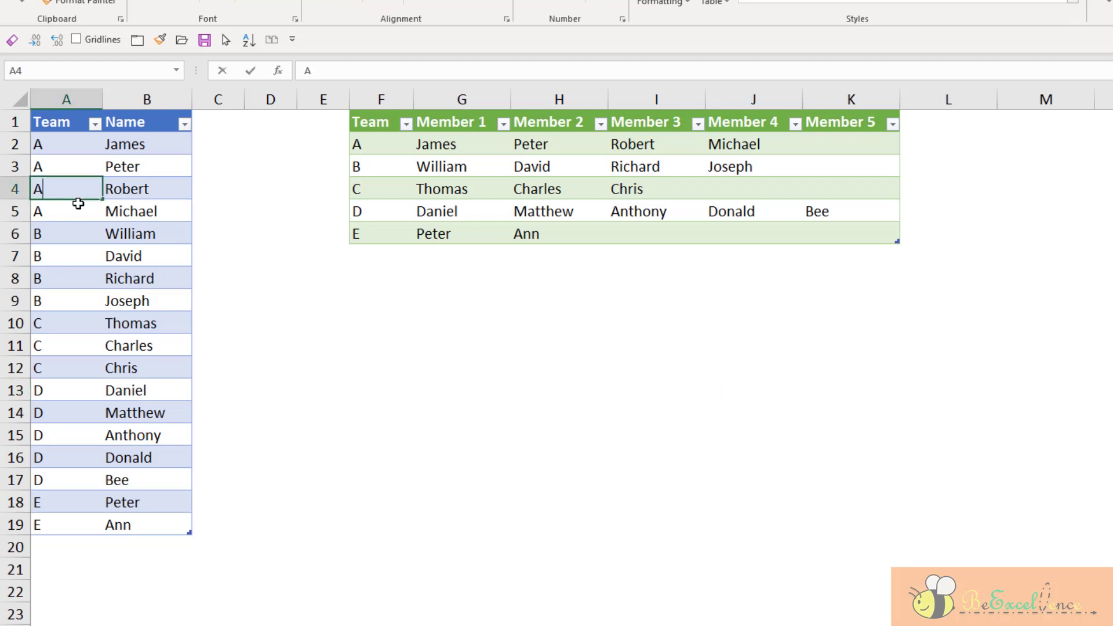
key("Return")
type("B")
key("Return")
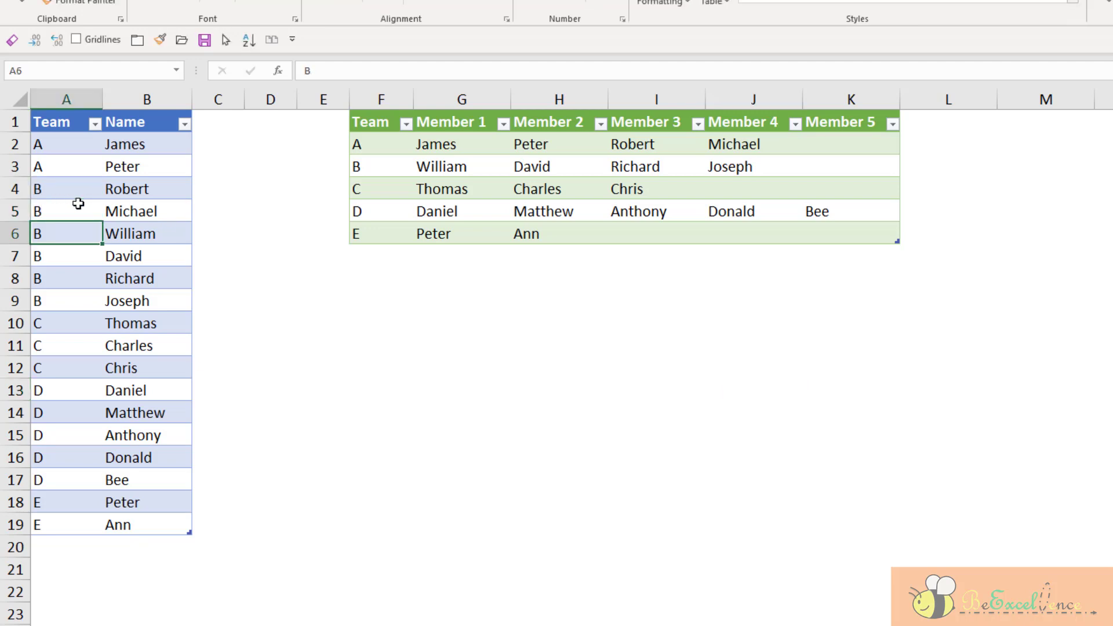
Add rows 20–21 for team F with names Mary and Mickey
left_click(56, 545)
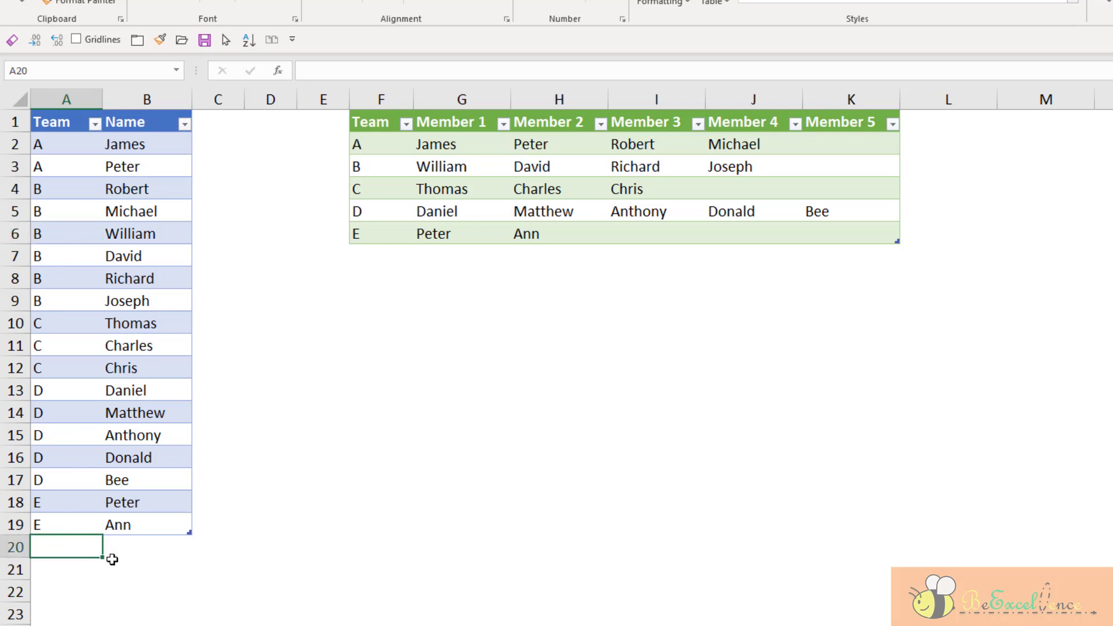
type("G")
key("BackSpace")
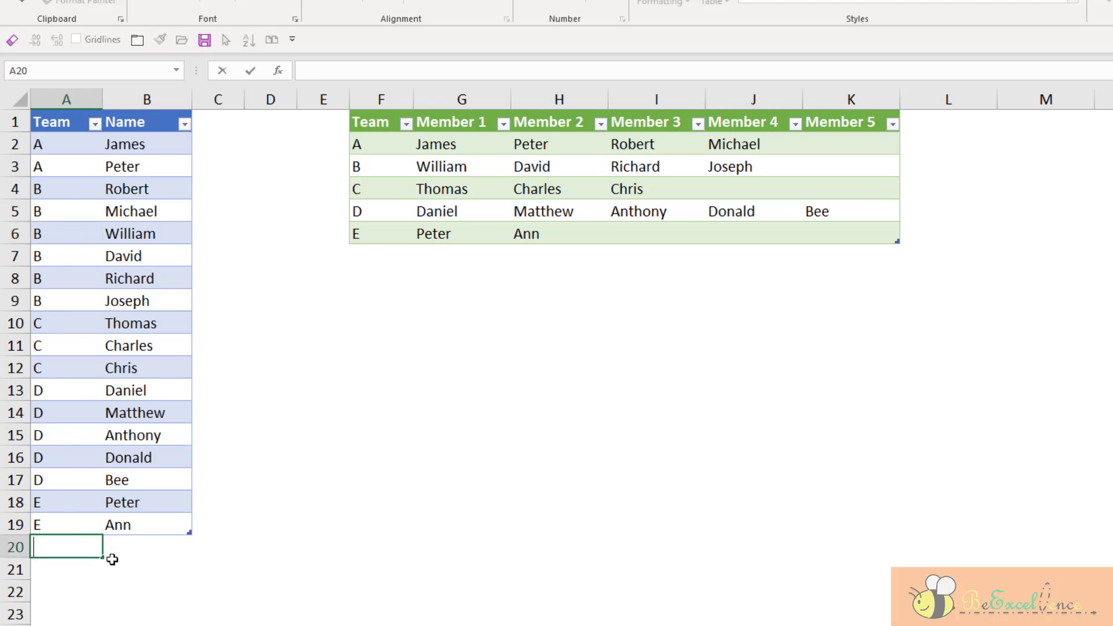
type("F")
key("Tab")
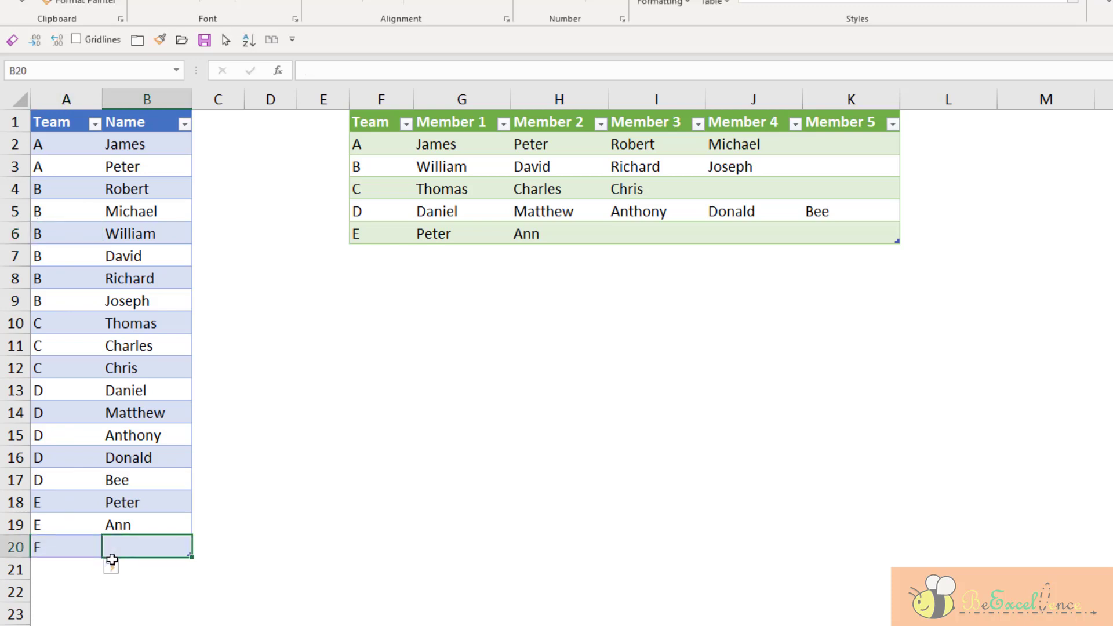
type("Mary")
key("Return")
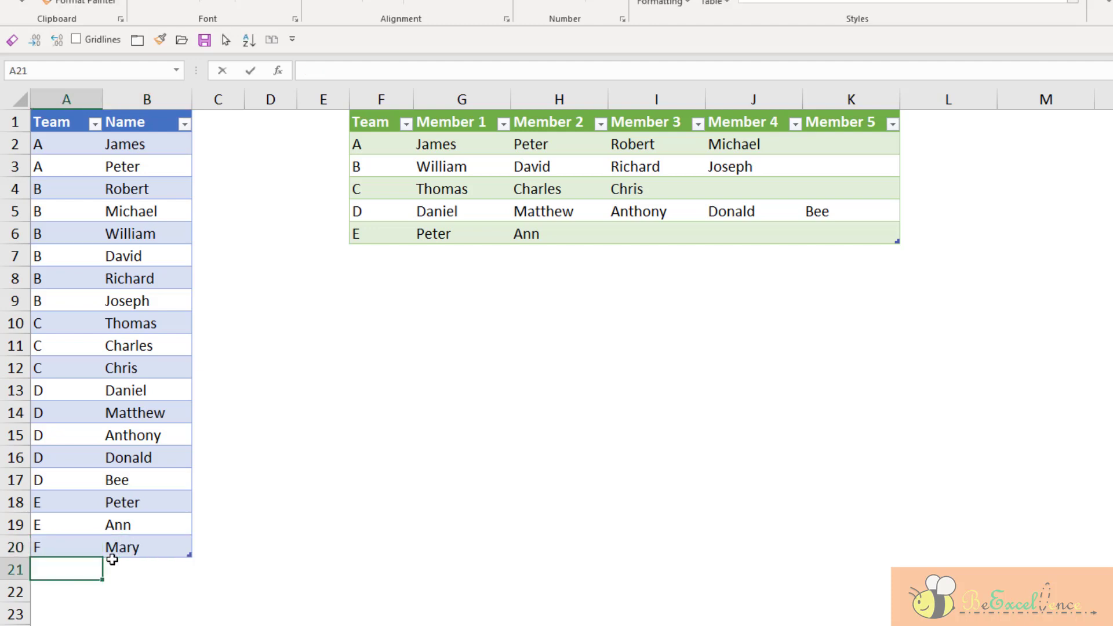
type("F")
key("Tab")
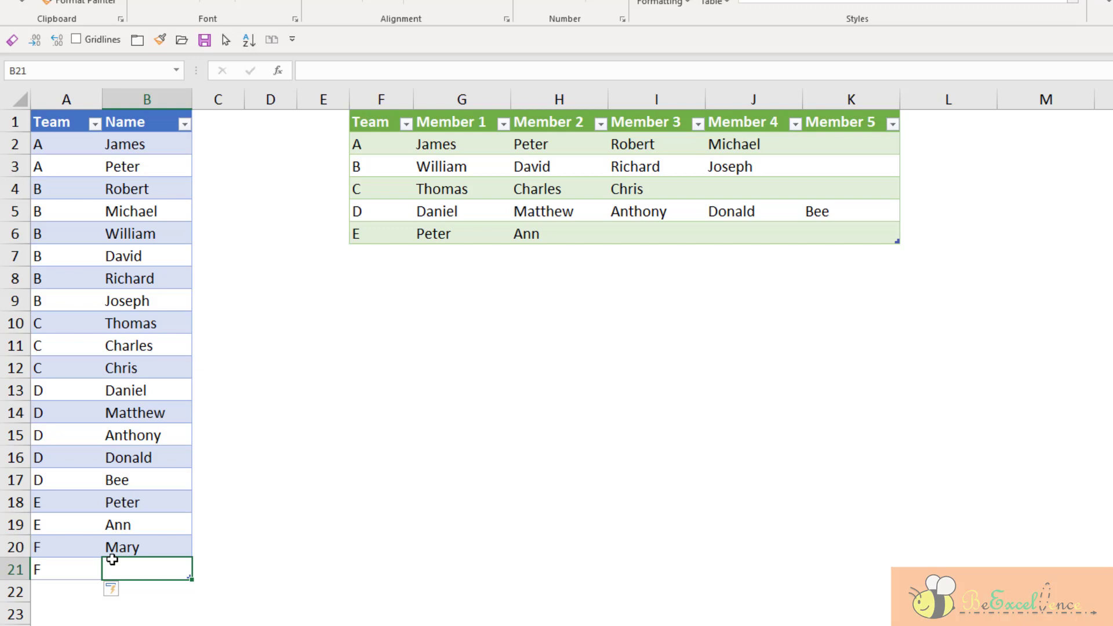
type("Mickey")
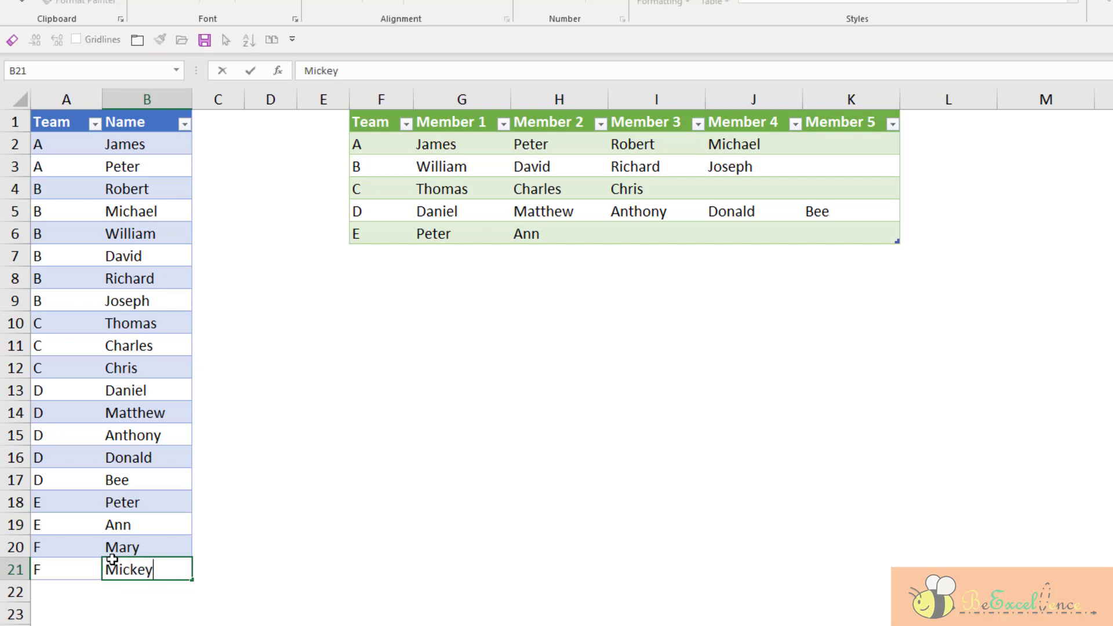
key("Return")
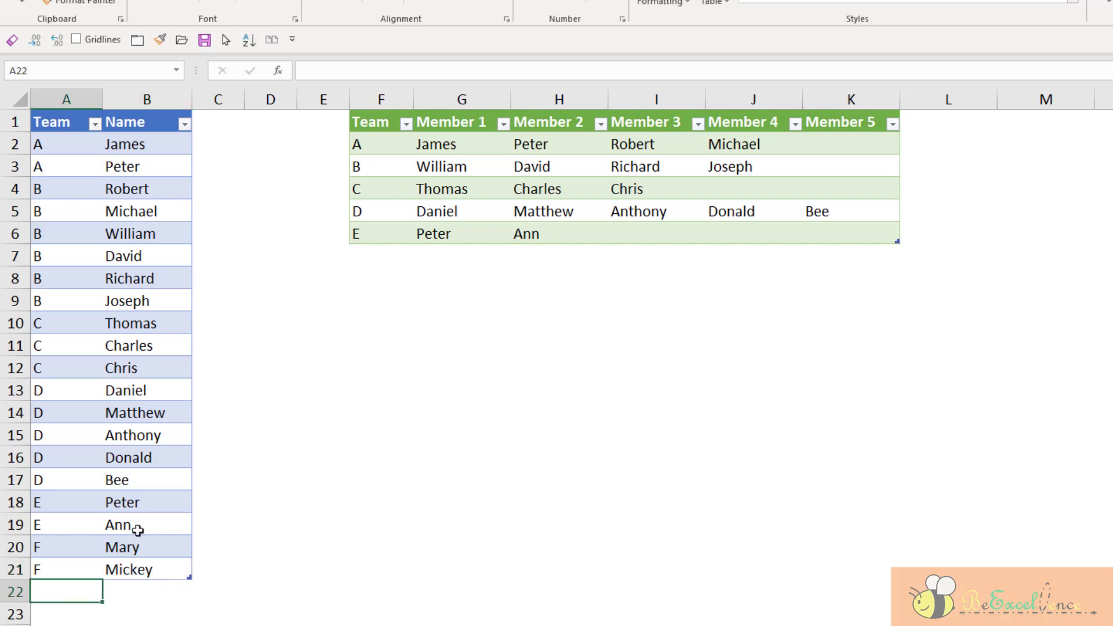
Refresh the output table so it picks up the edited source data
right_click(432, 198)
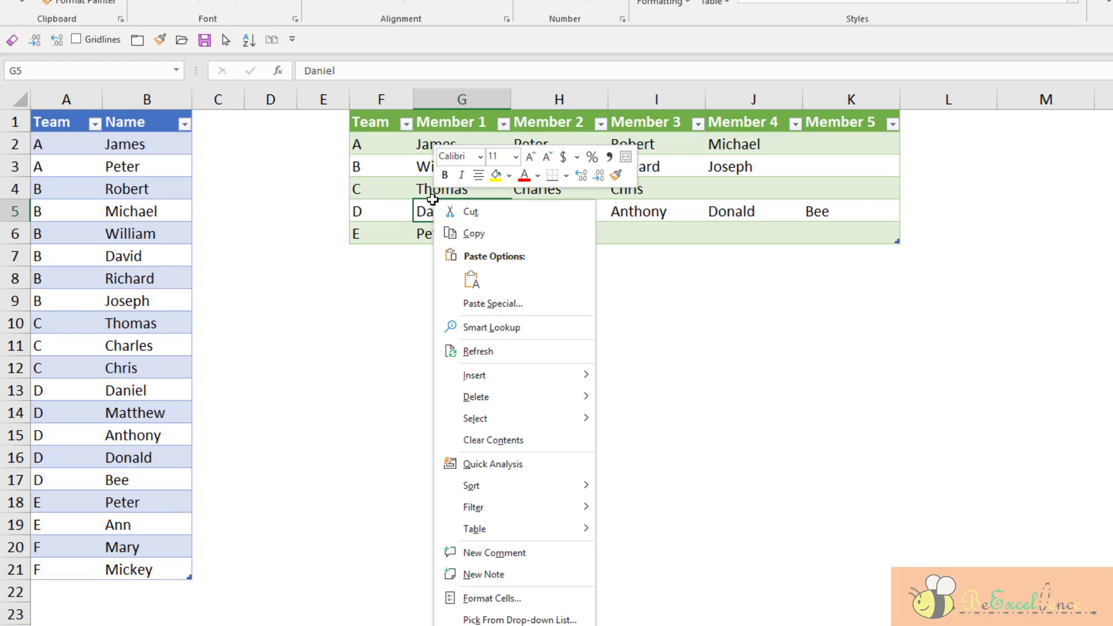
left_click(549, 349)
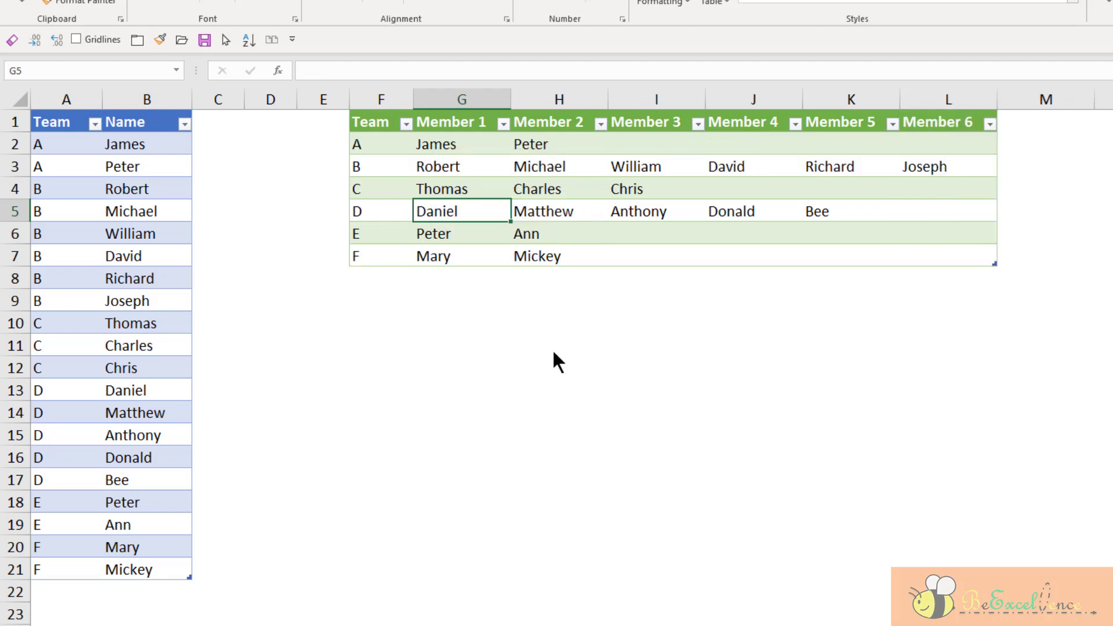
left_click(555, 351)
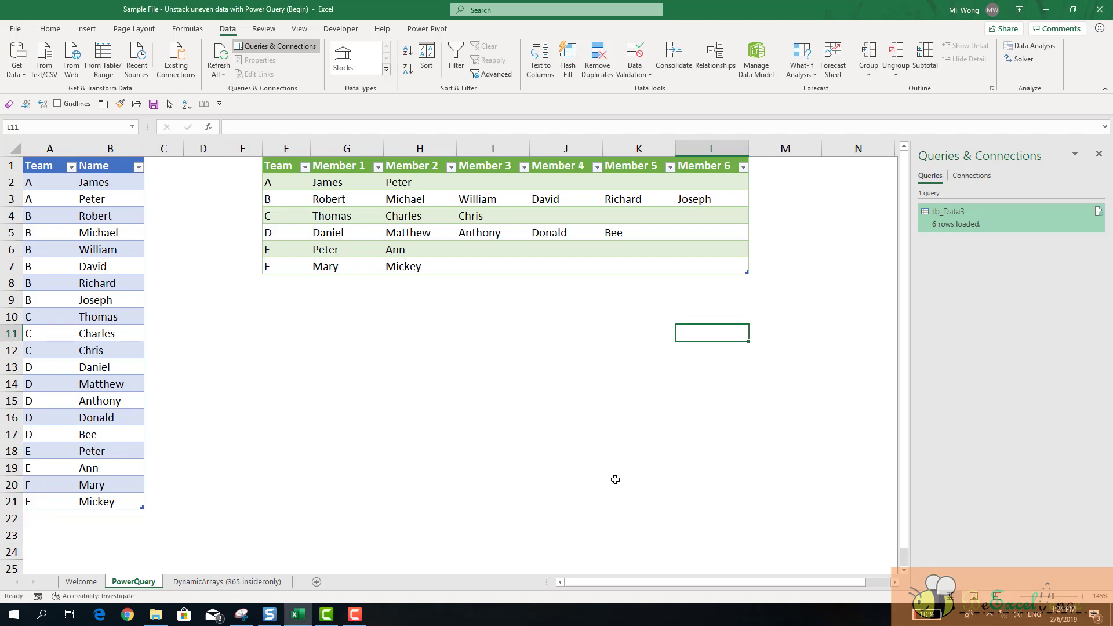
Edit the tb_Data3 query from the Queries & Connections pane in Power Query Editor
left_click(609, 231)
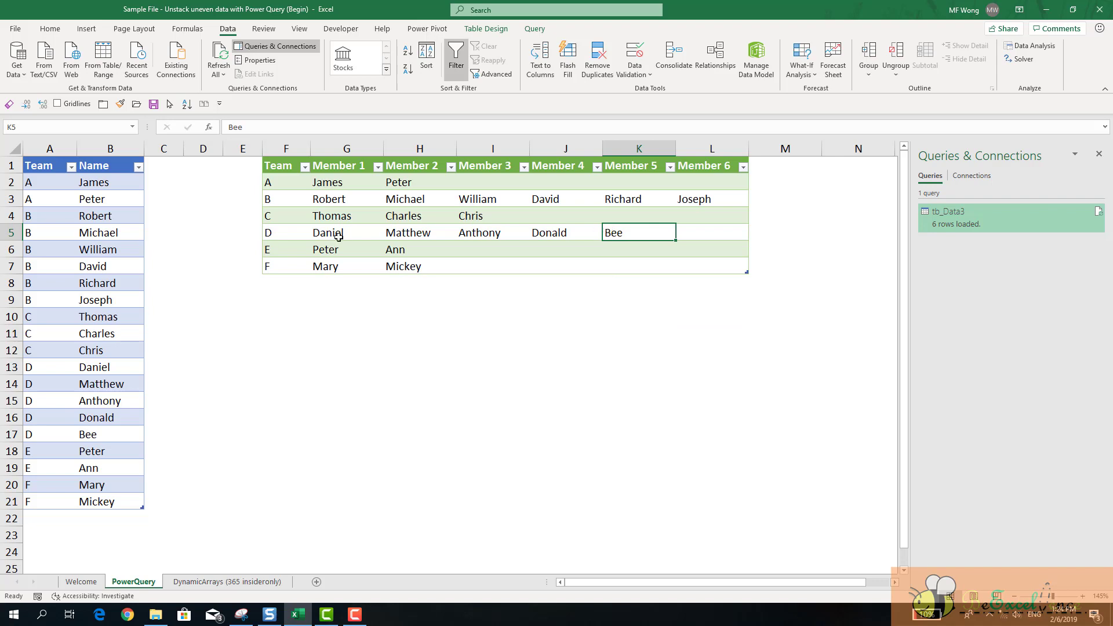
left_click(389, 251)
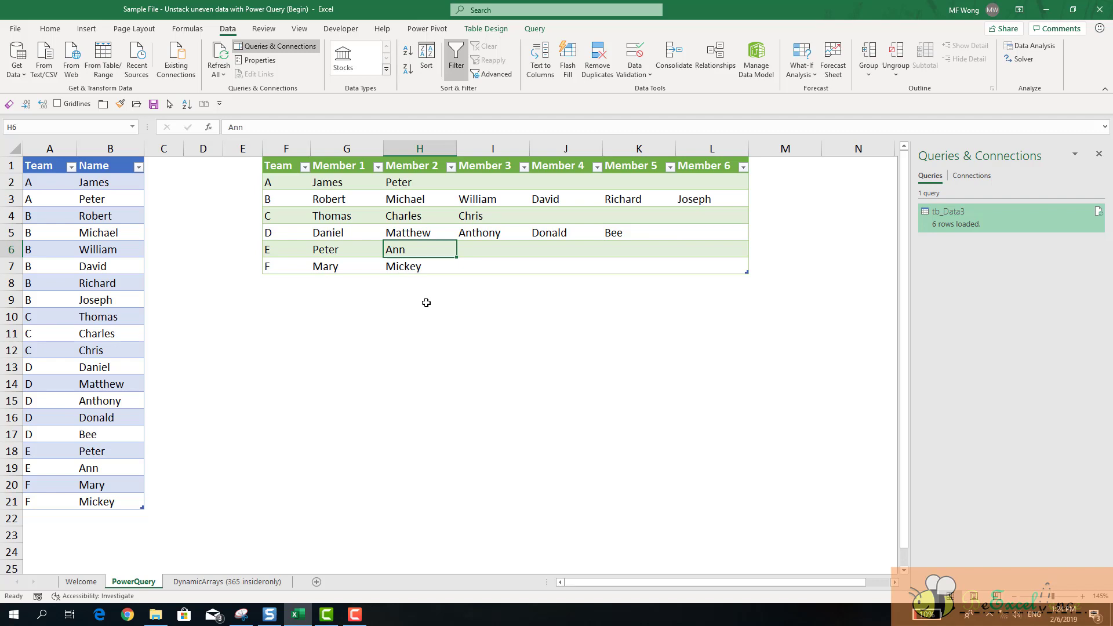
right_click(983, 220)
left_click(1010, 245)
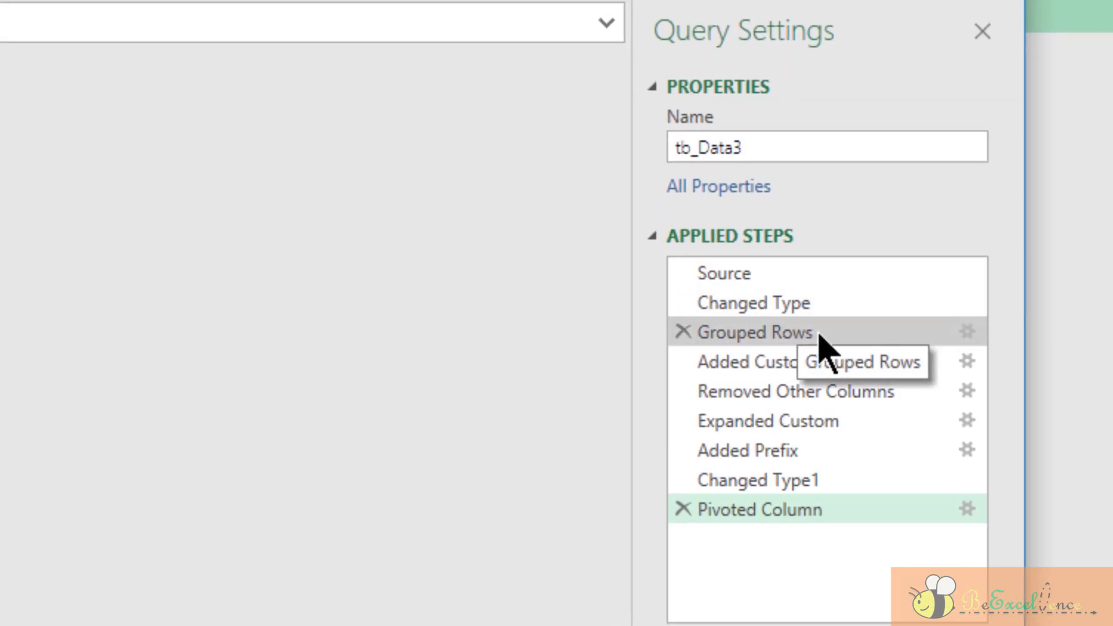
At the Grouped Rows step, preview the nested name tables for teams A, B and C
left_click(784, 336)
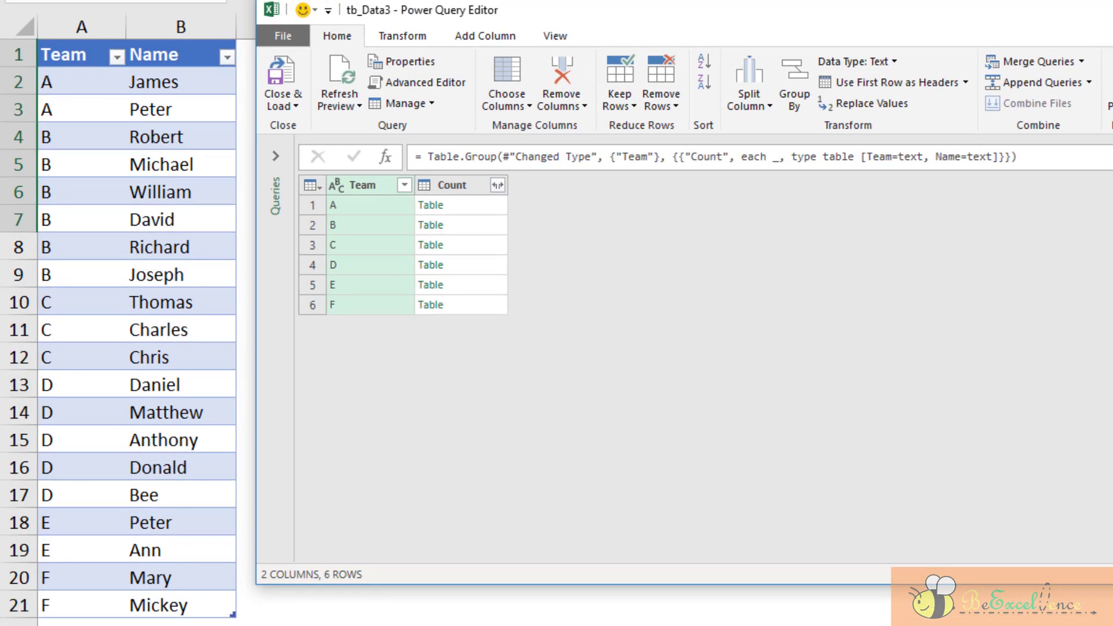
left_click(492, 202)
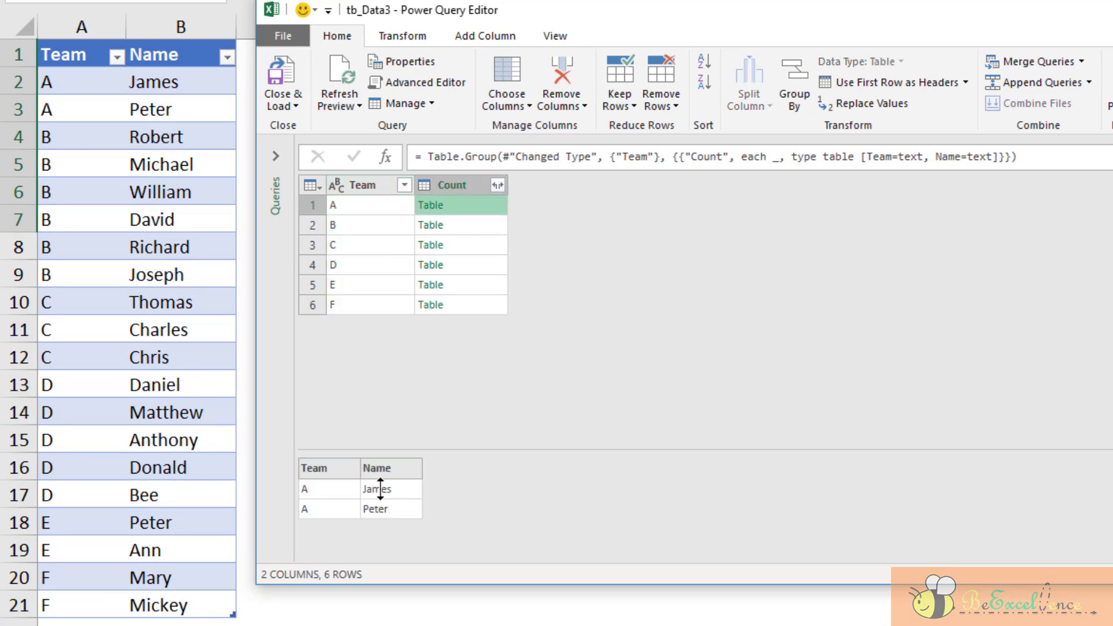
left_click(490, 224)
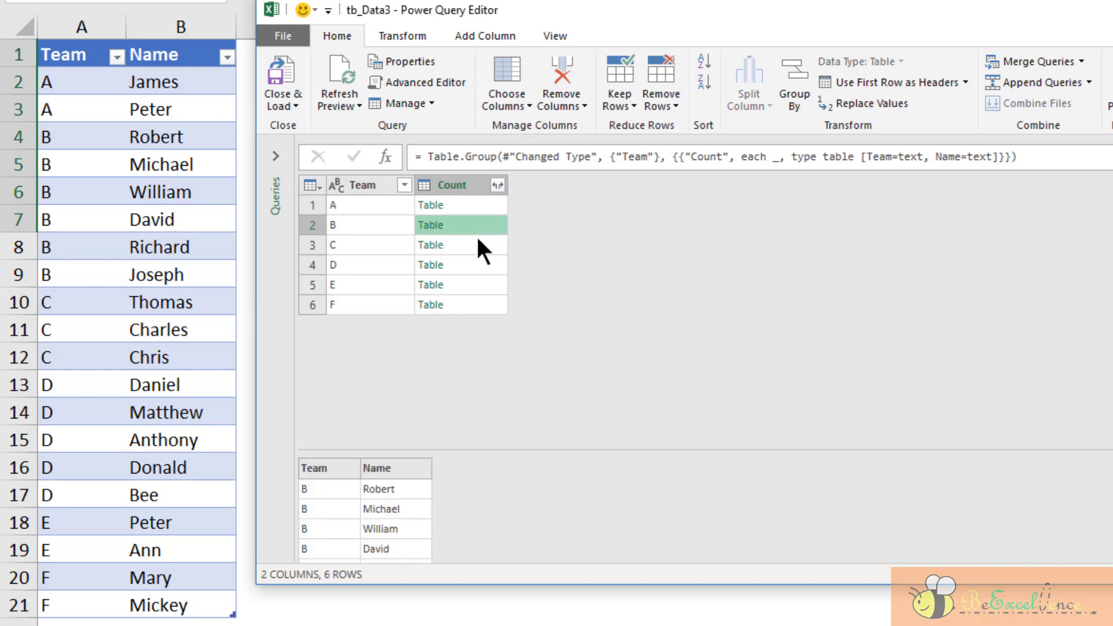
left_click(477, 239)
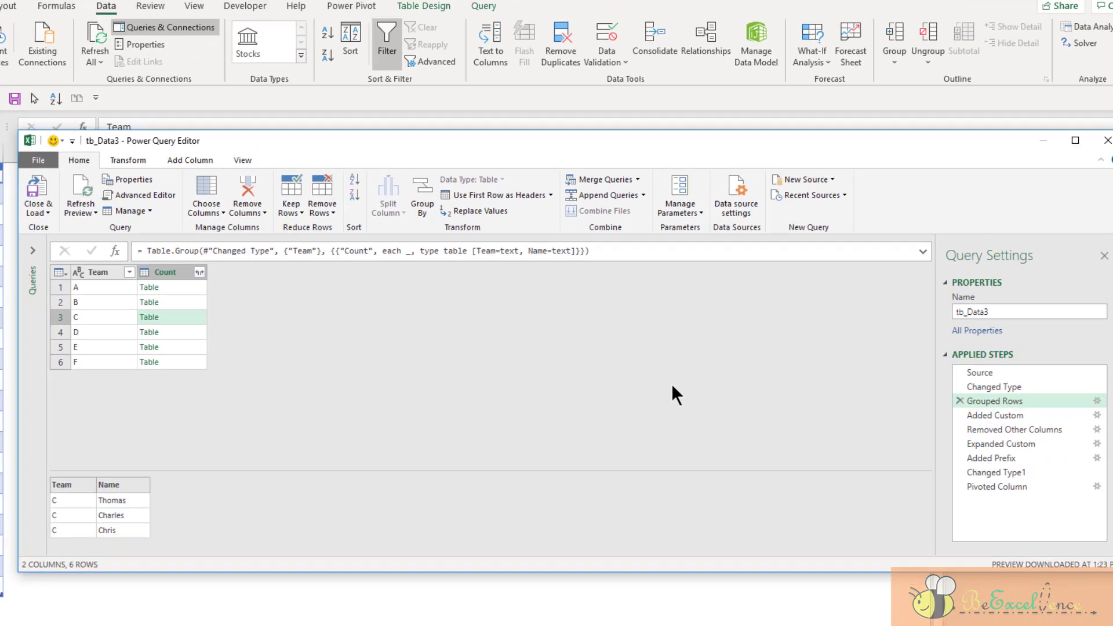
Delete Added Custom through the last step, then preview team A's nested table
left_click(1006, 416)
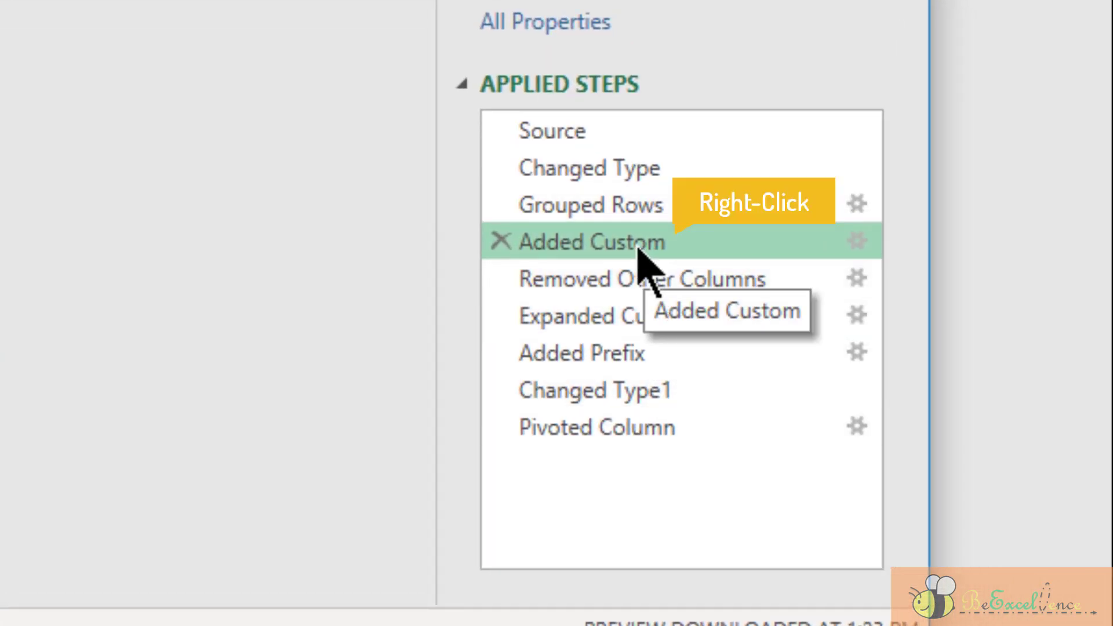
right_click(639, 249)
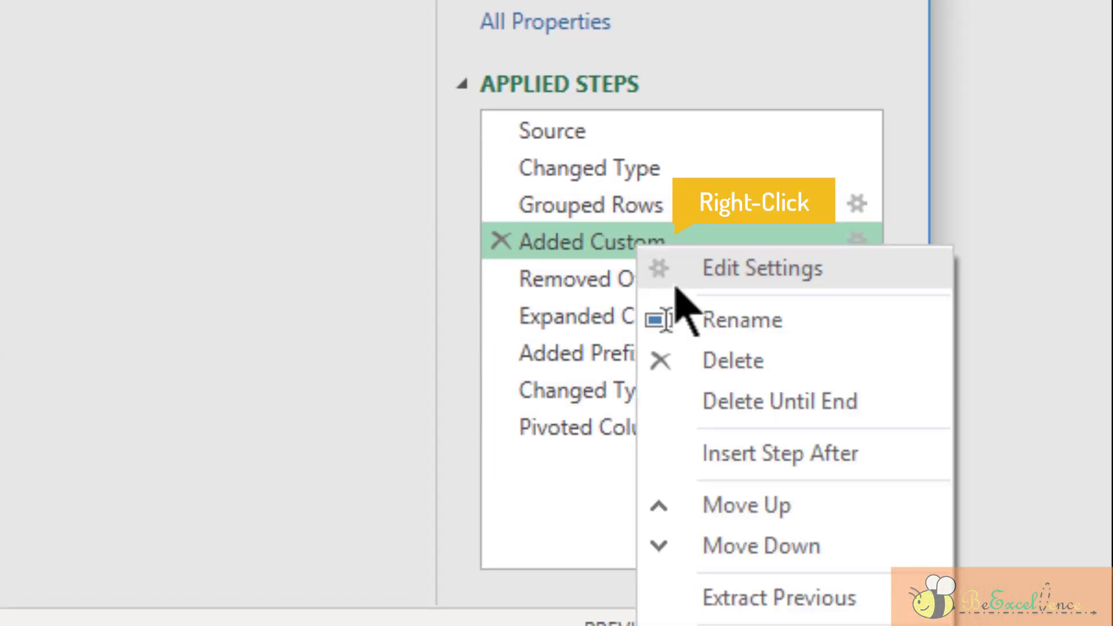
left_click(795, 407)
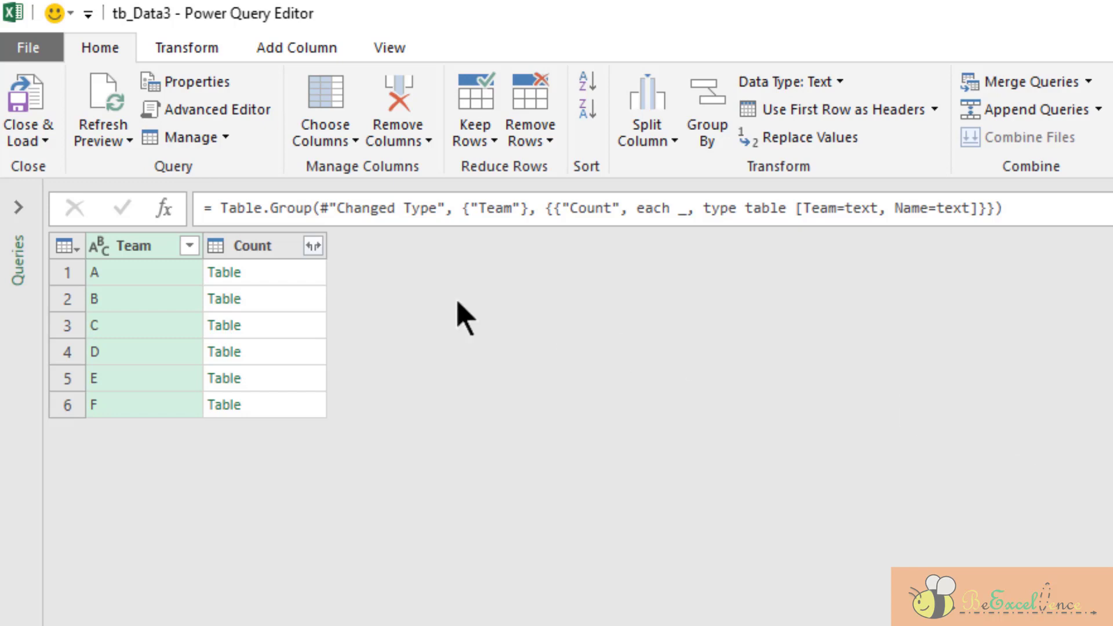
left_click(306, 275)
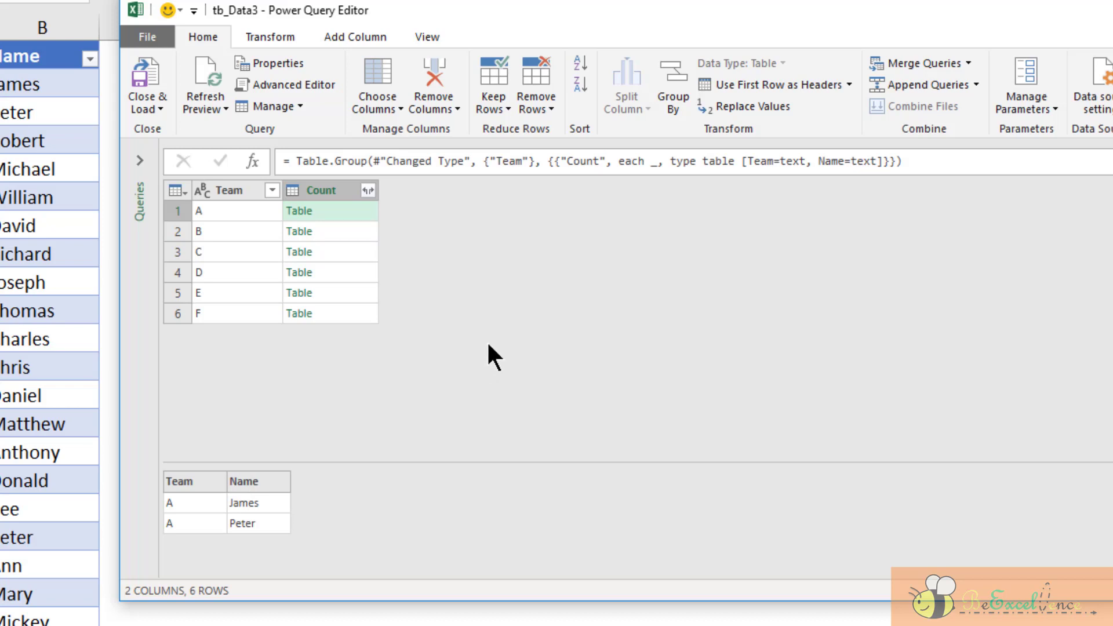
Sort the Team column ascending to generate a Table.Sort step
left_click(224, 191)
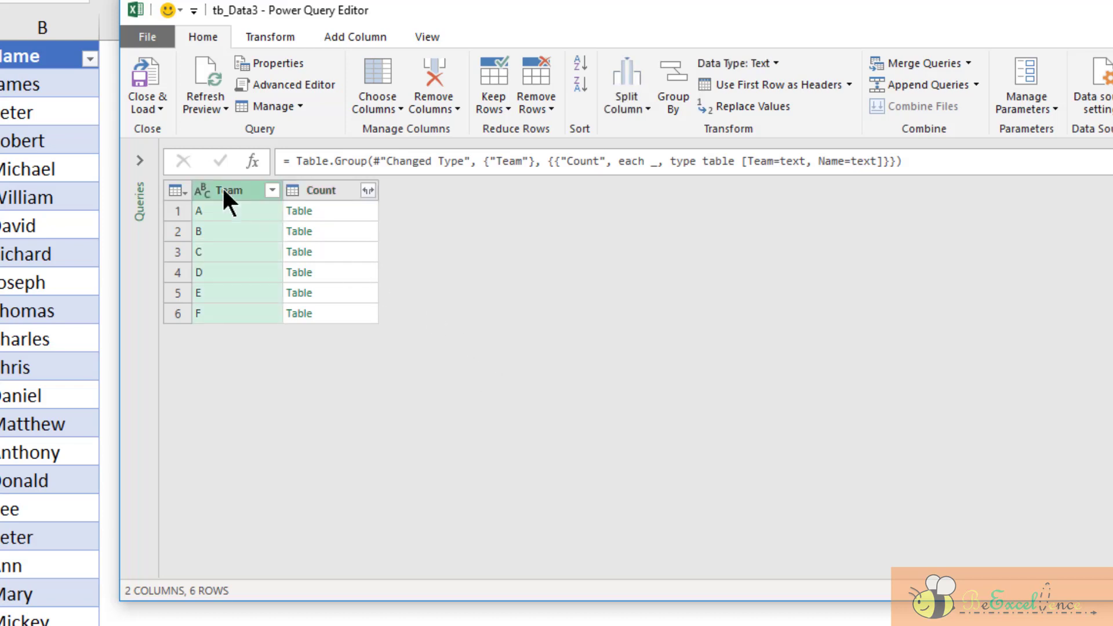
left_click(272, 191)
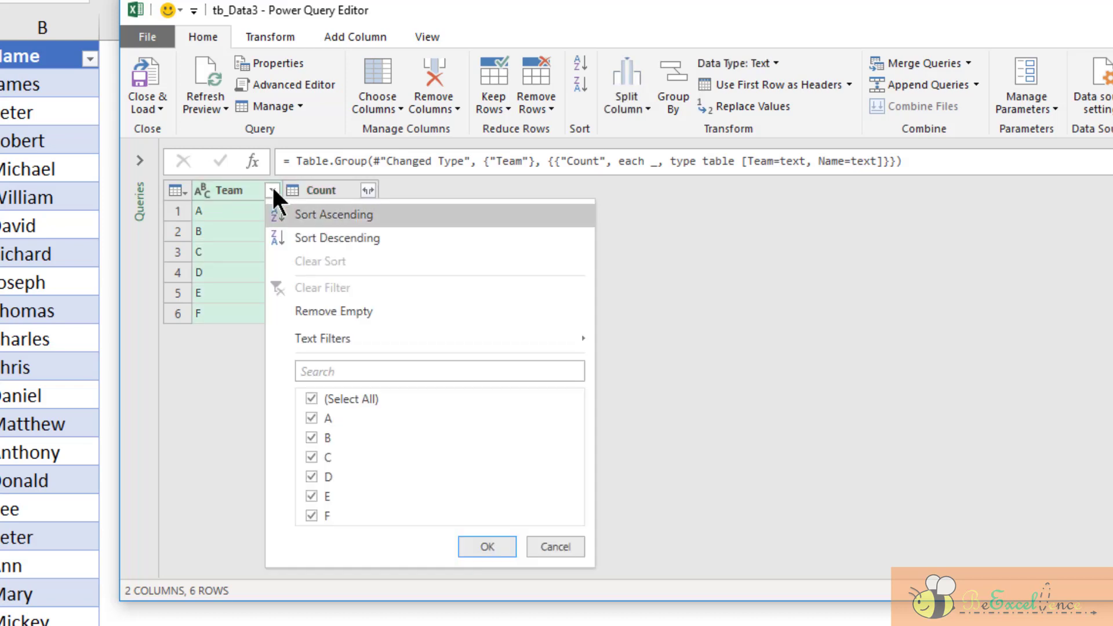
left_click(374, 215)
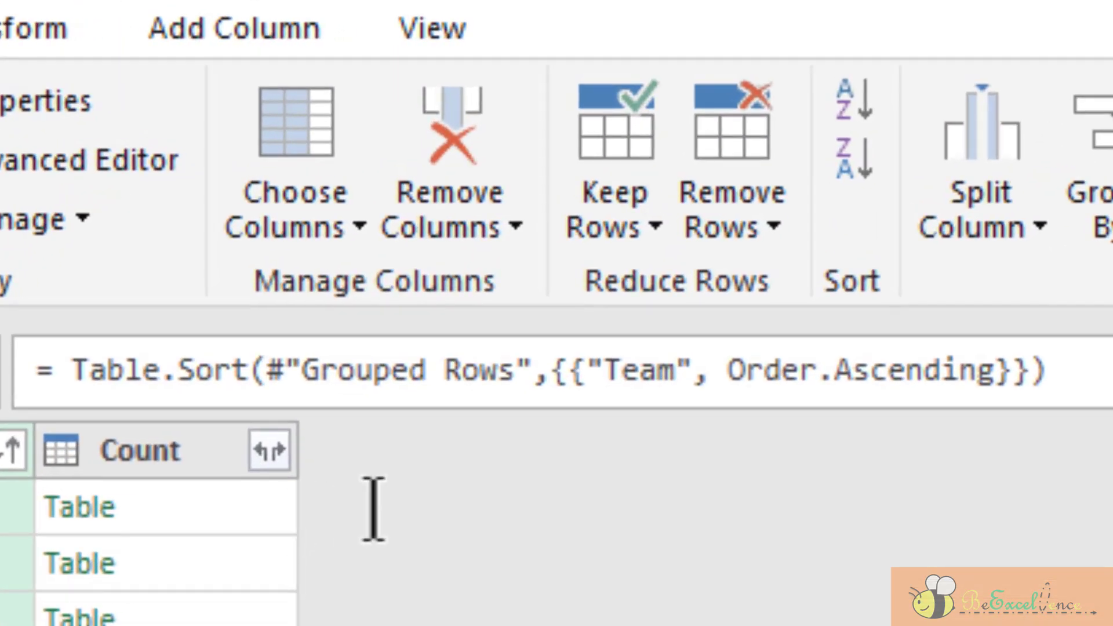
Copy the Table.Sort formula, then delete the temporary Sorted Rows step
left_click_drag(1047, 371, 603, 370)
left_click_drag(532, 374, 129, 373)
key("ctrl+c")
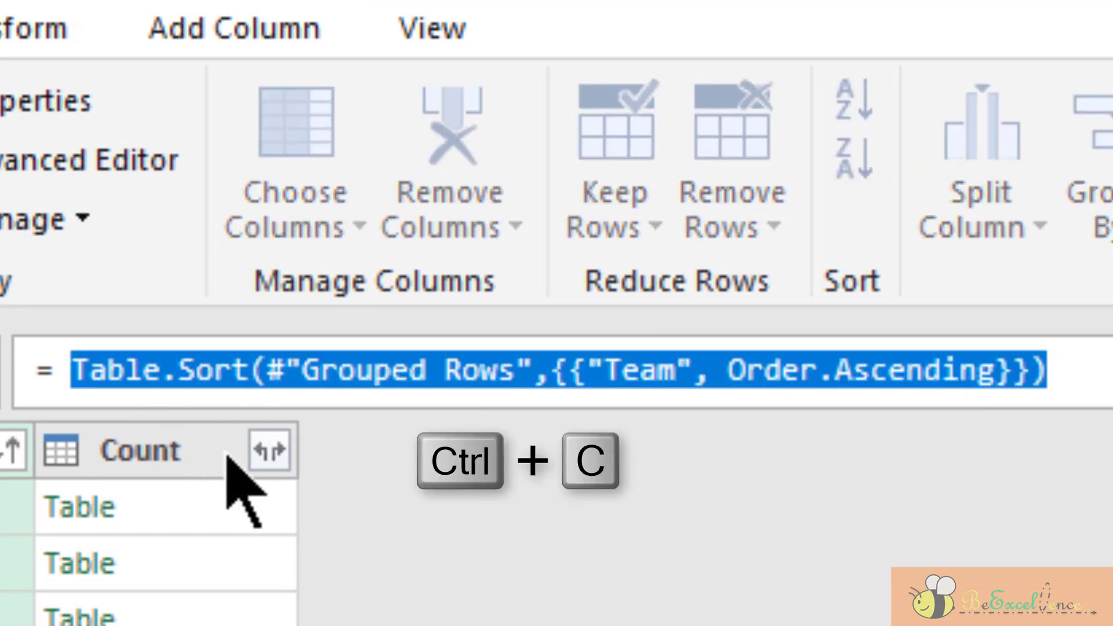
key("Escape")
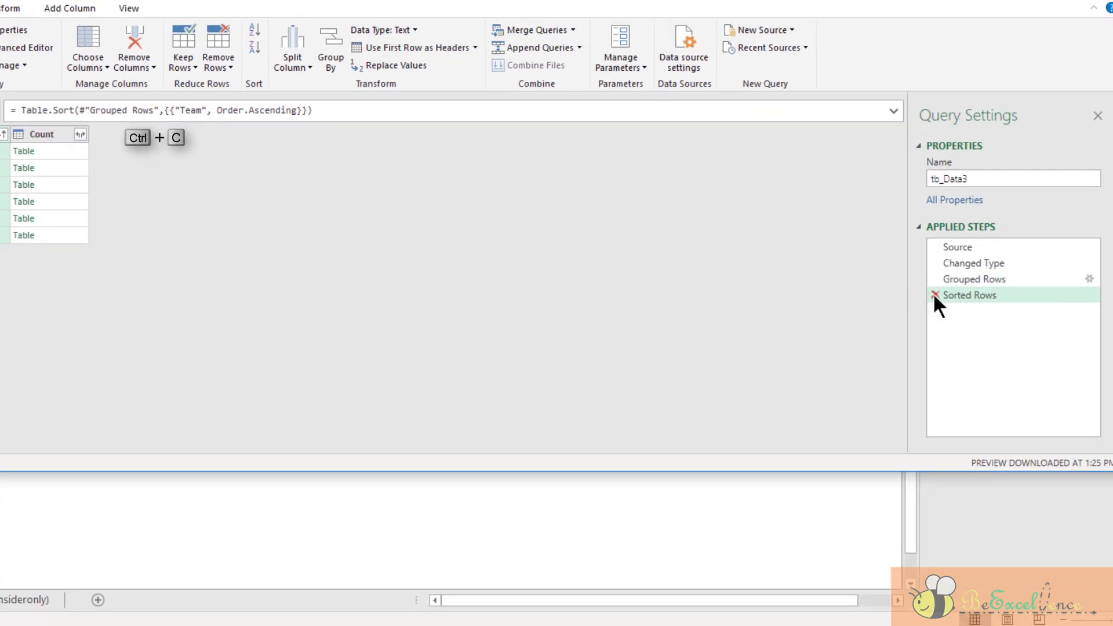
left_click(934, 295)
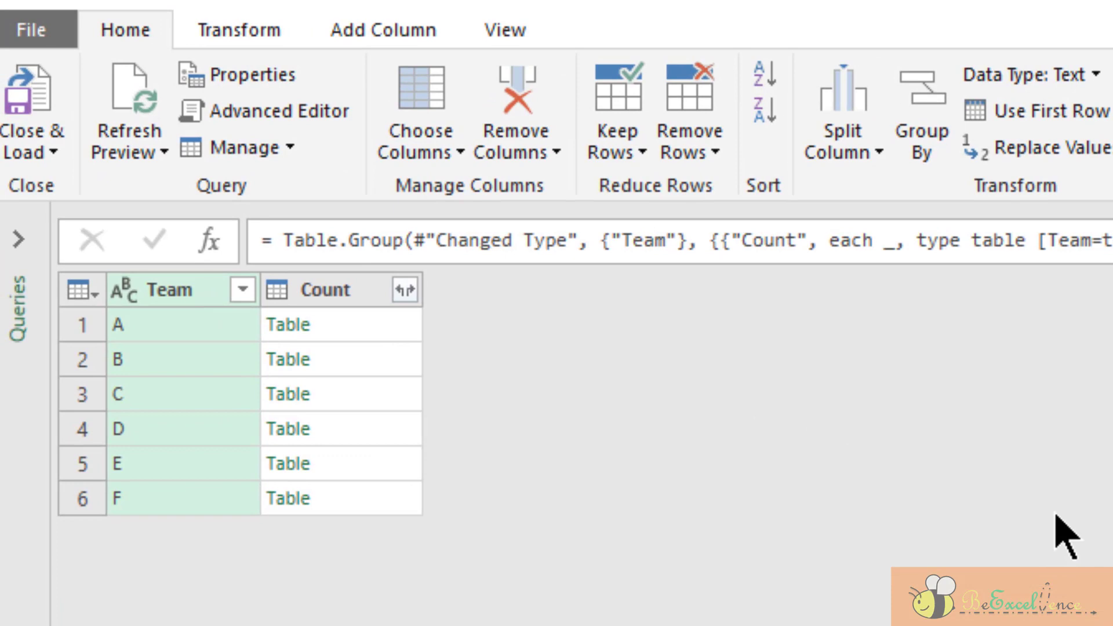
Add a Custom column from the pasted Table.Sort formula, with [Count] replacing #"Grouped Rows"
left_click(393, 32)
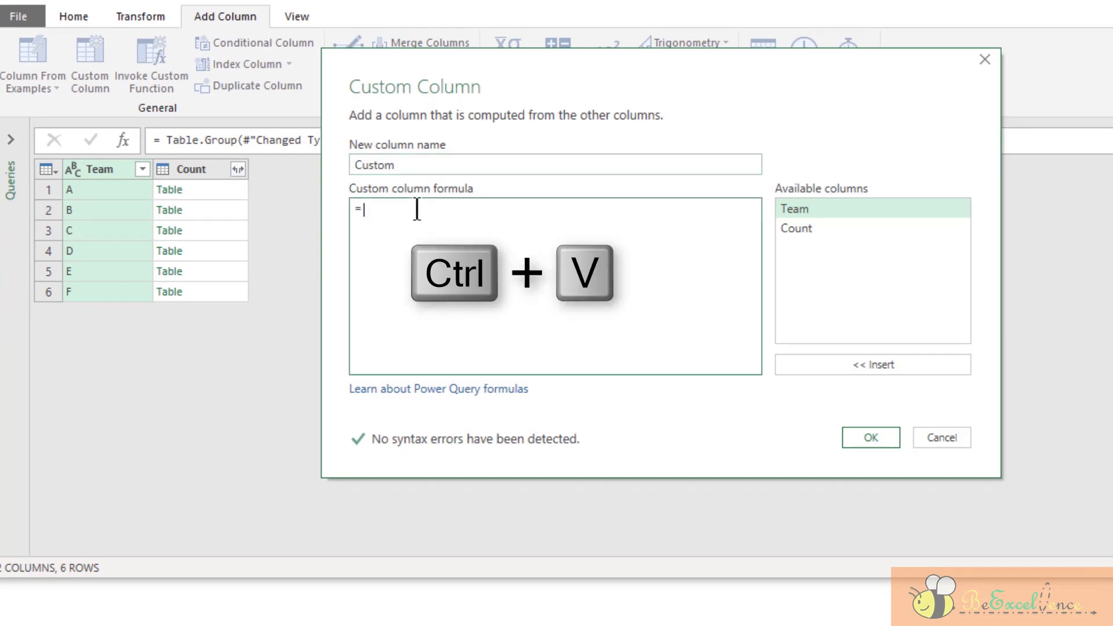
key("ctrl+v")
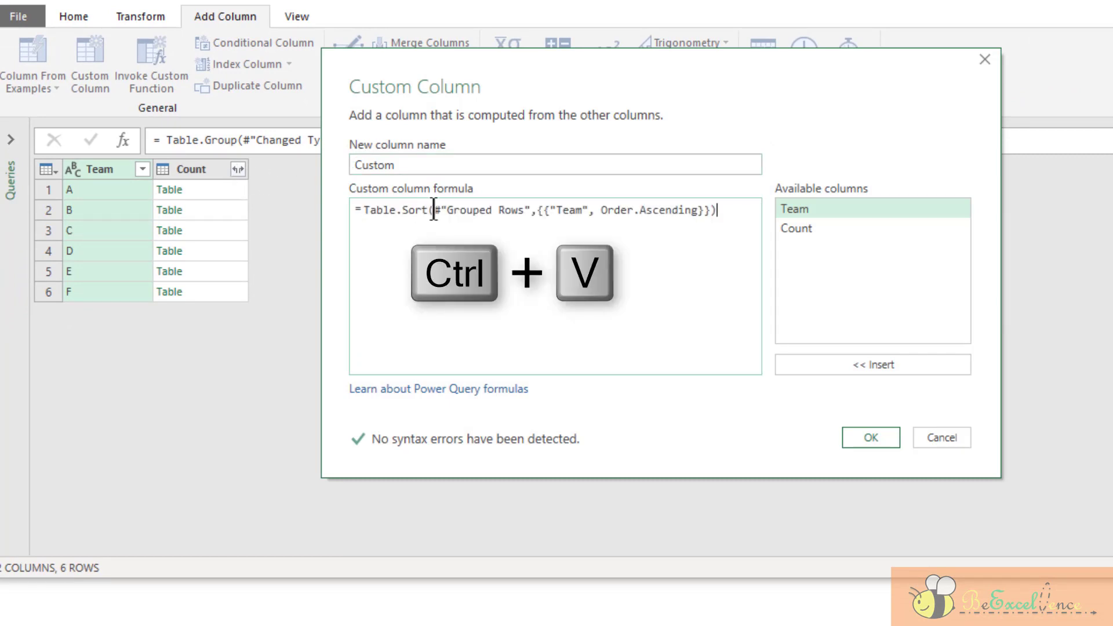
left_click(434, 210)
key("shift+Right")
key("shift+Right")
key("shift+Right")
key("shift+Right")
key("shift+Right")
key("shift+Right")
key("shift+Right")
key("shift+Right")
key("shift+Right")
key("shift+Right")
key("shift+Right")
key("shift+Right")
key("shift+Right")
key("shift+Right")
key("shift+Right")
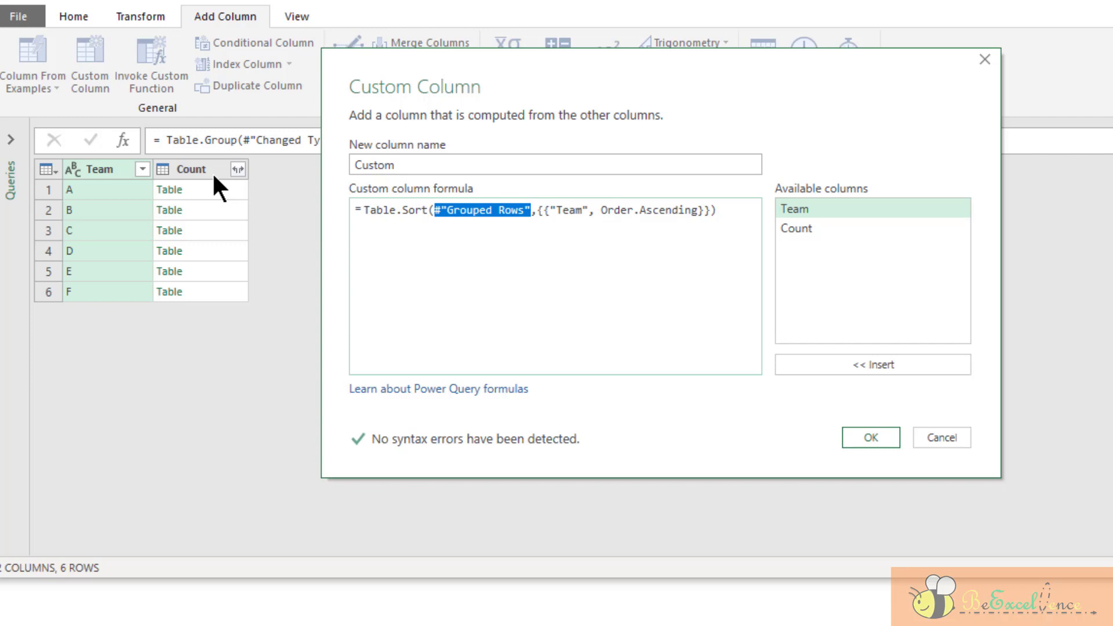
double_click(802, 225)
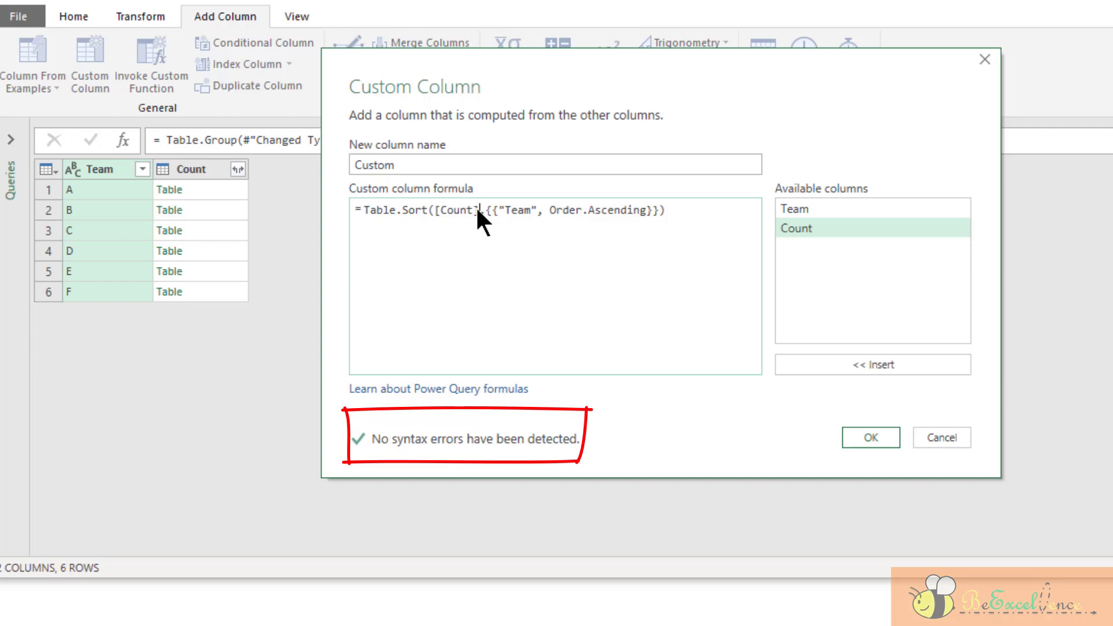
left_click(882, 438)
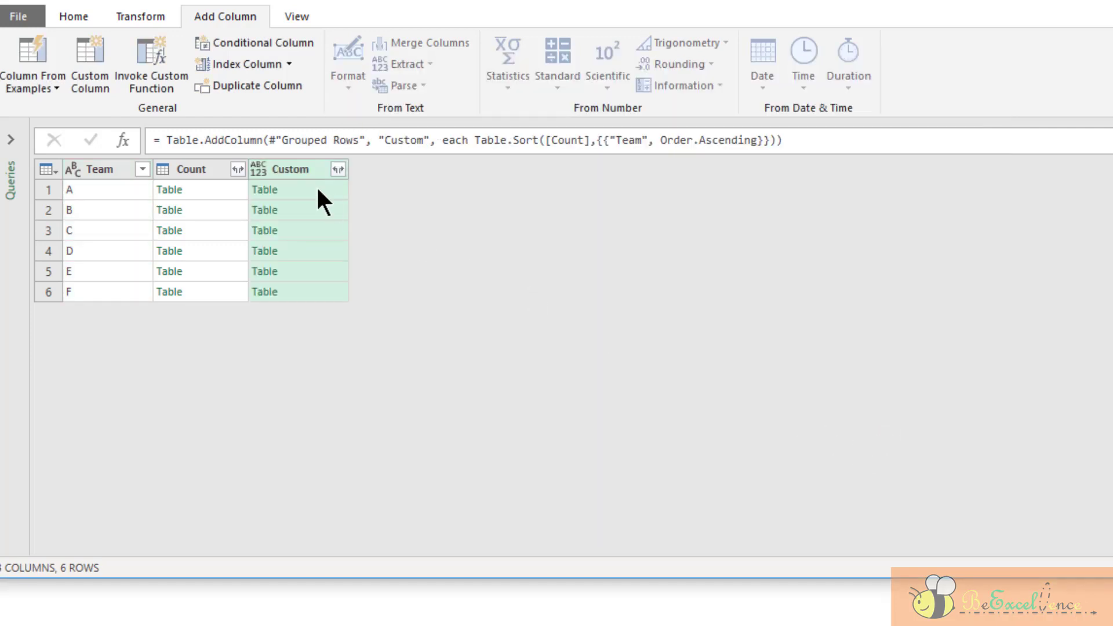
Preview the Custom tables for teams A, B and C; C still reads Chris, Charles, Thomas
left_click(317, 190)
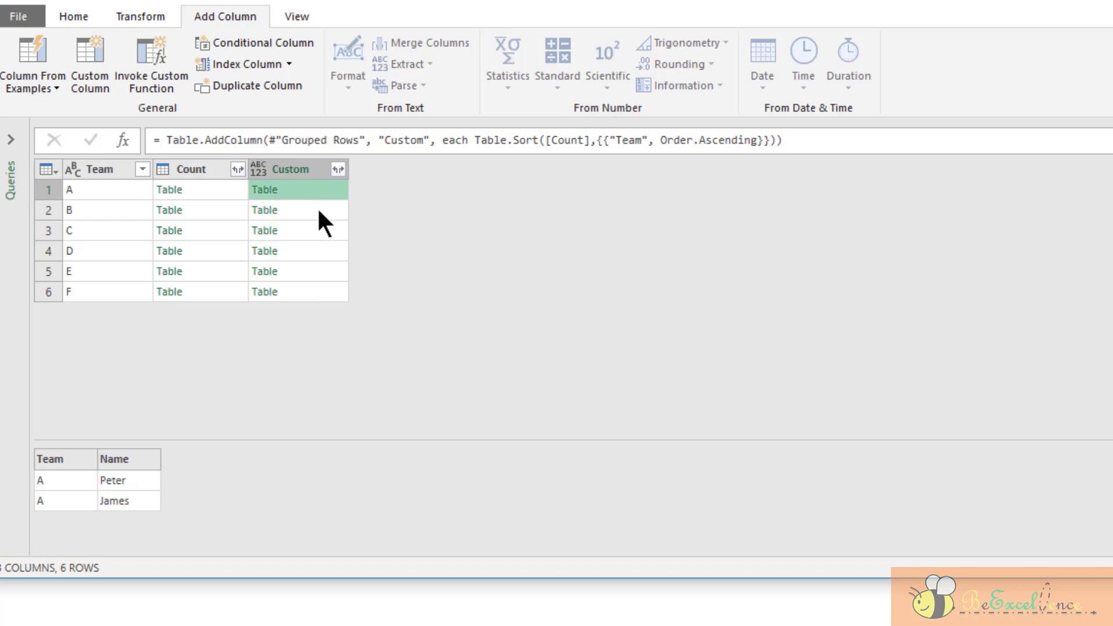
left_click(319, 211)
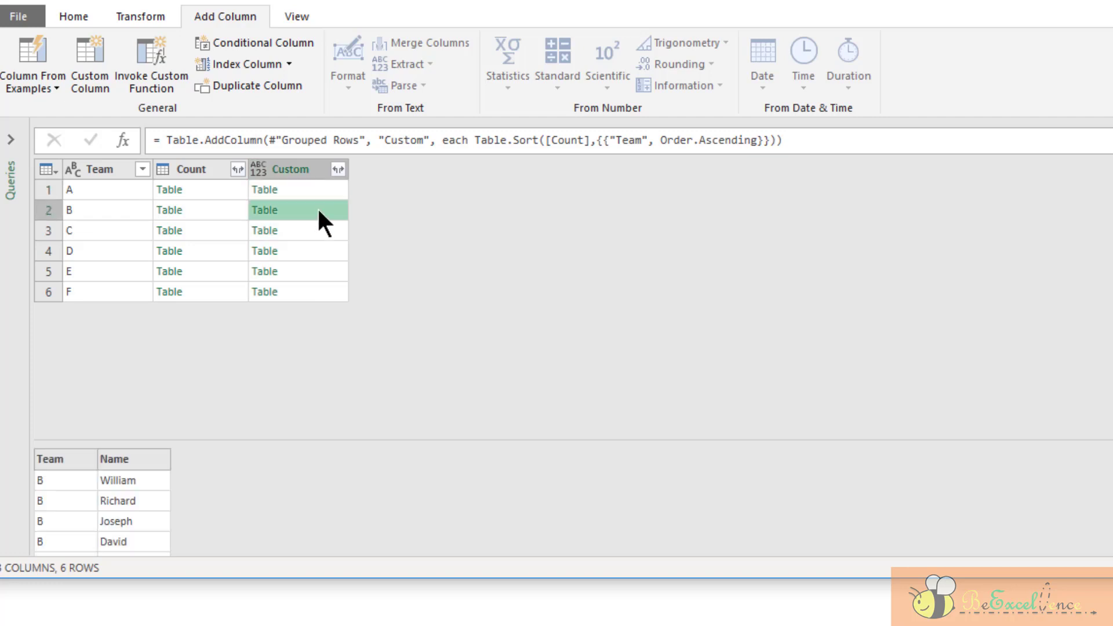
left_click(314, 232)
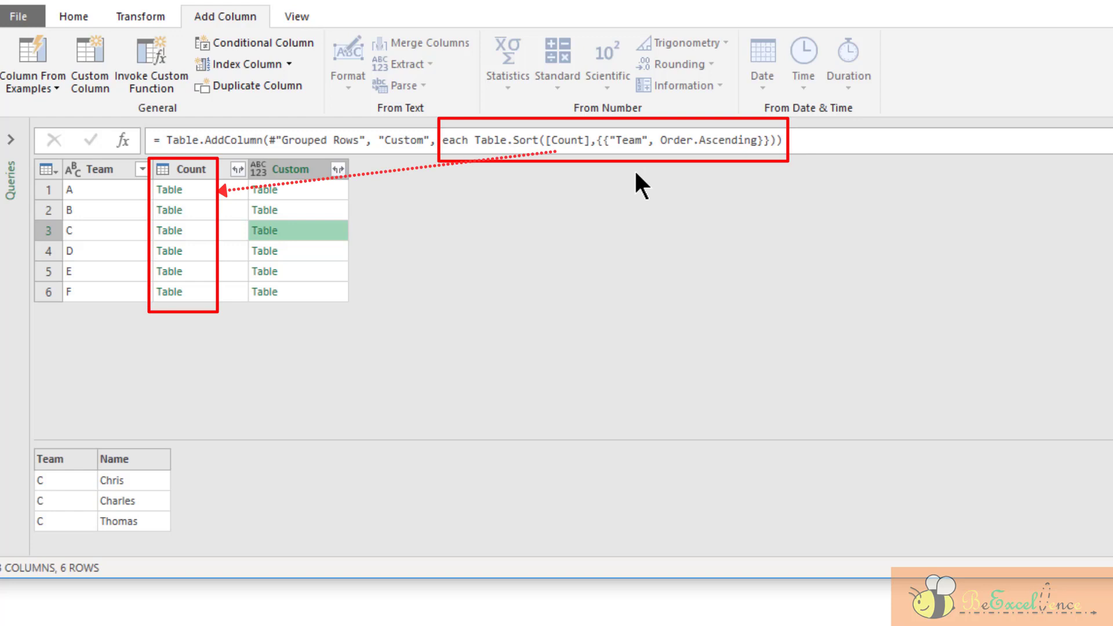
Change the Custom column's sort key from Team to Name in the formula
double_click(628, 140)
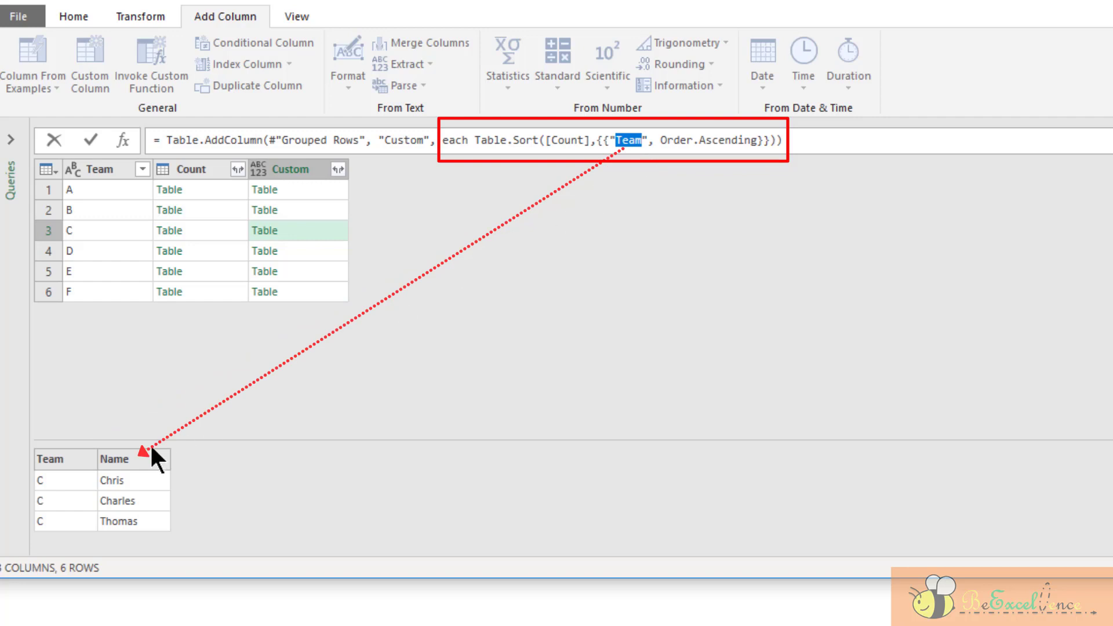
type("Name")
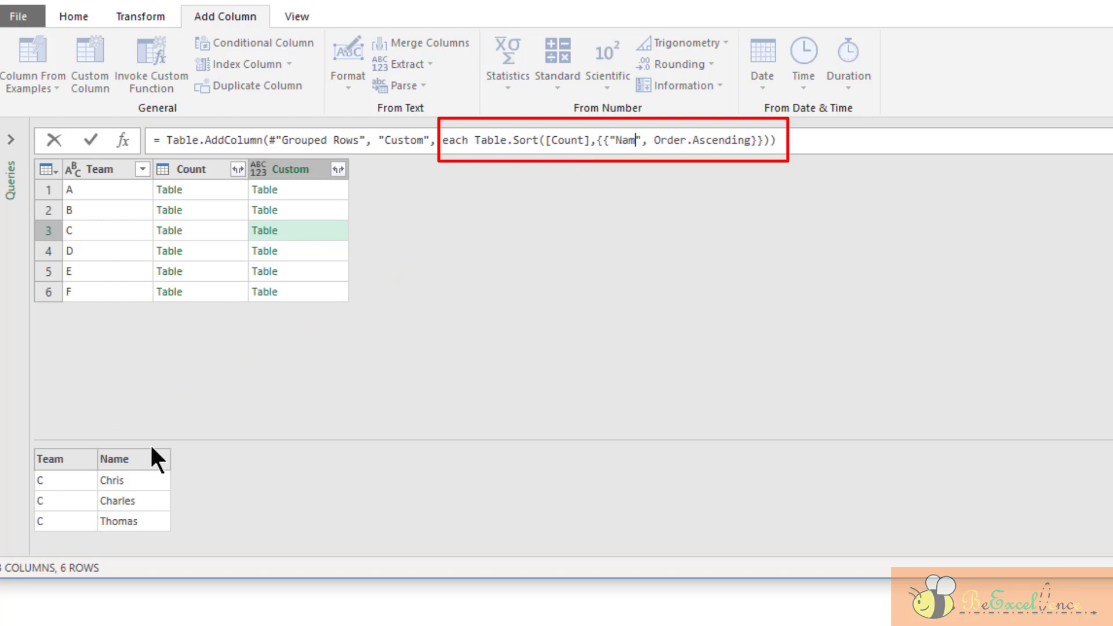
key("Return")
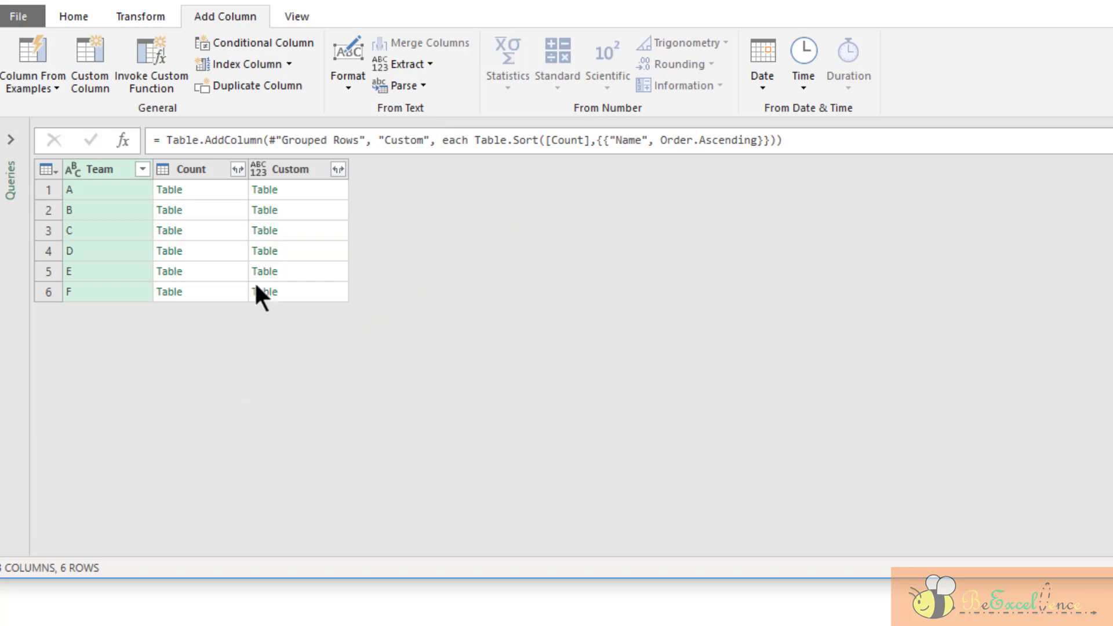
Check that teams A through E now list their names alphabetically
left_click(317, 186)
left_click(334, 218)
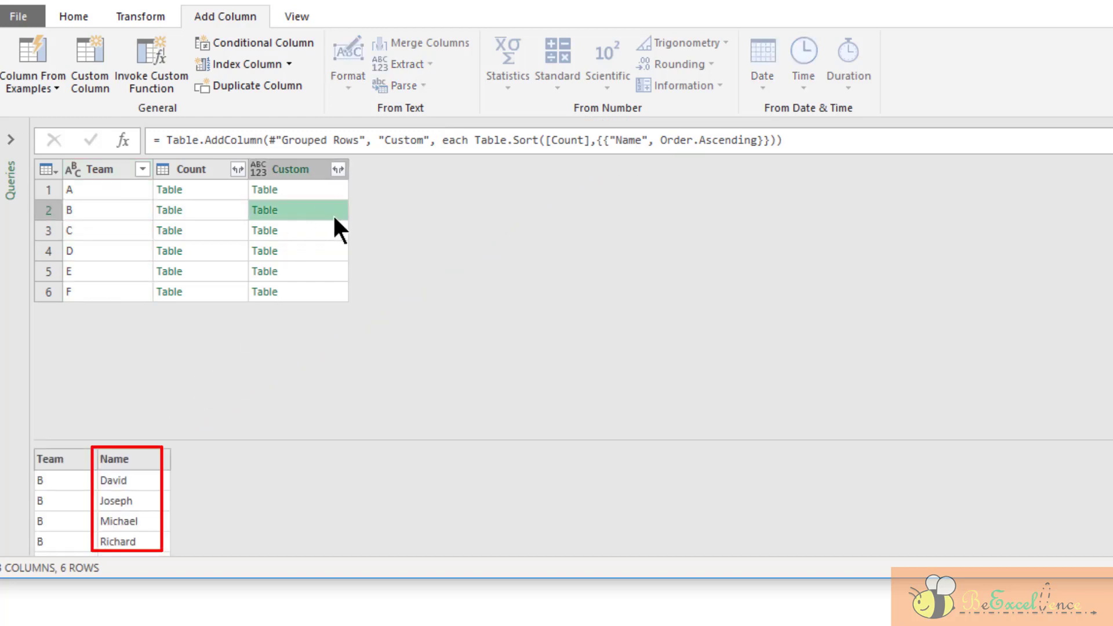
left_click(321, 229)
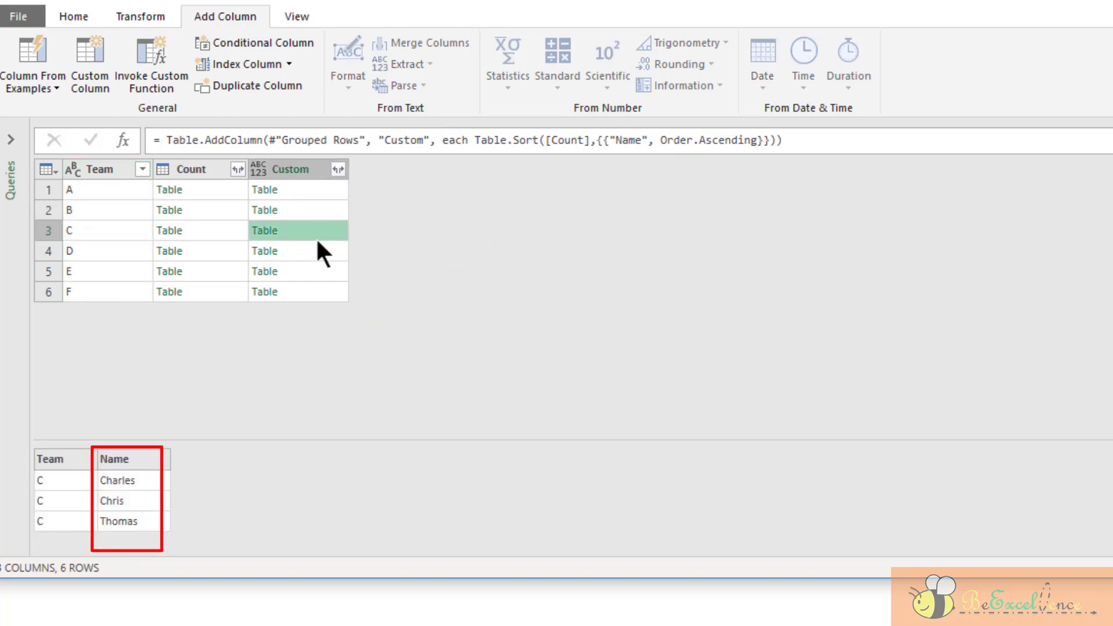
left_click(315, 251)
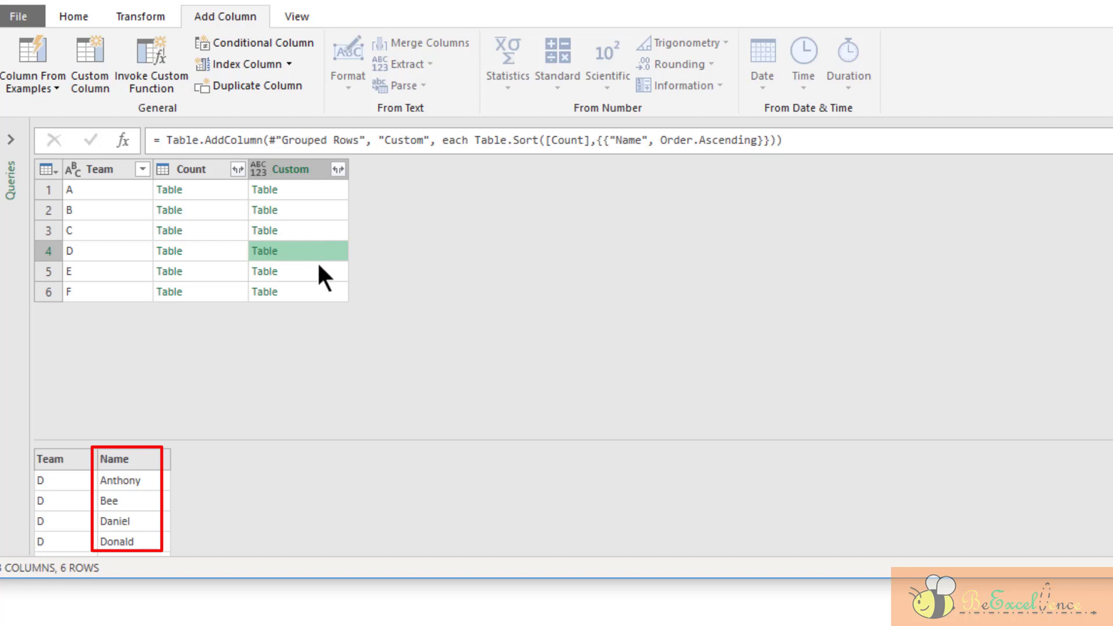
left_click(319, 267)
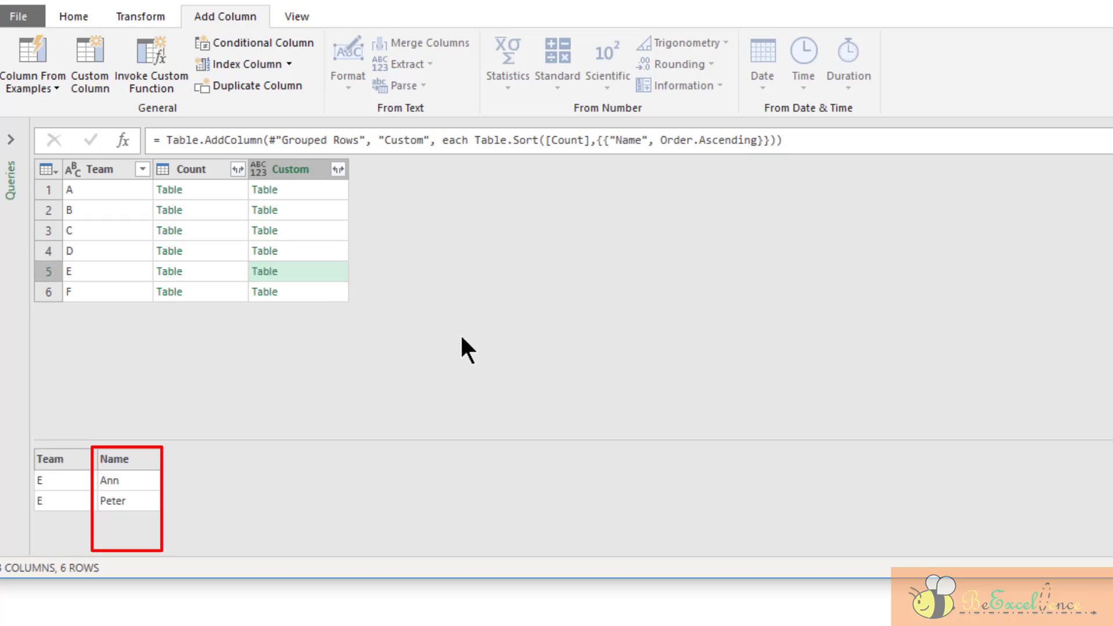